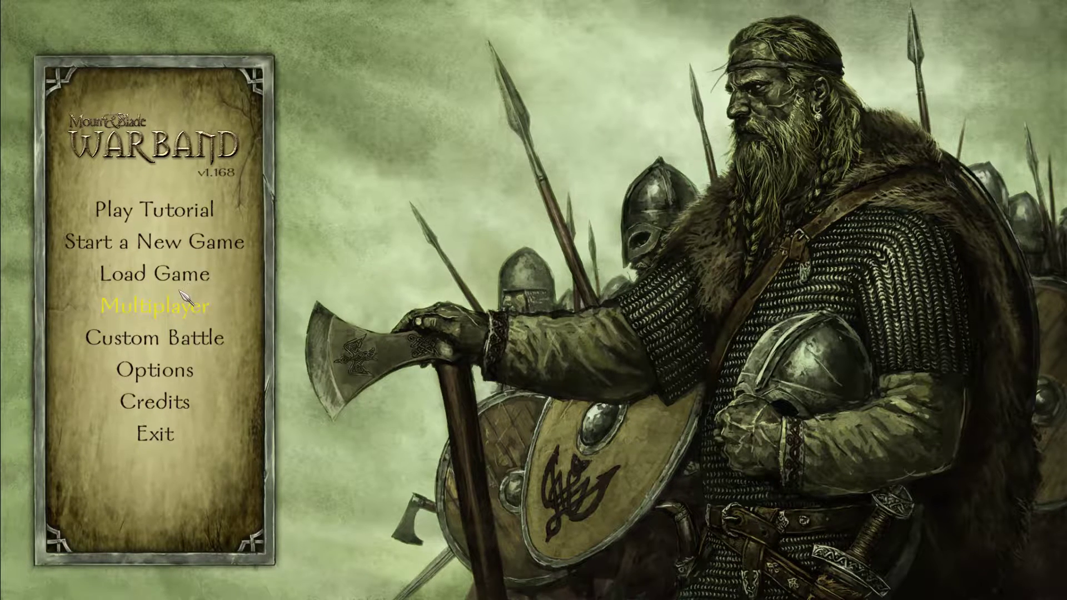
Step: Host a multiplayer game on the Ruins map and join as a spectator
{"action": "left_click", "coordinate": [182, 296]}
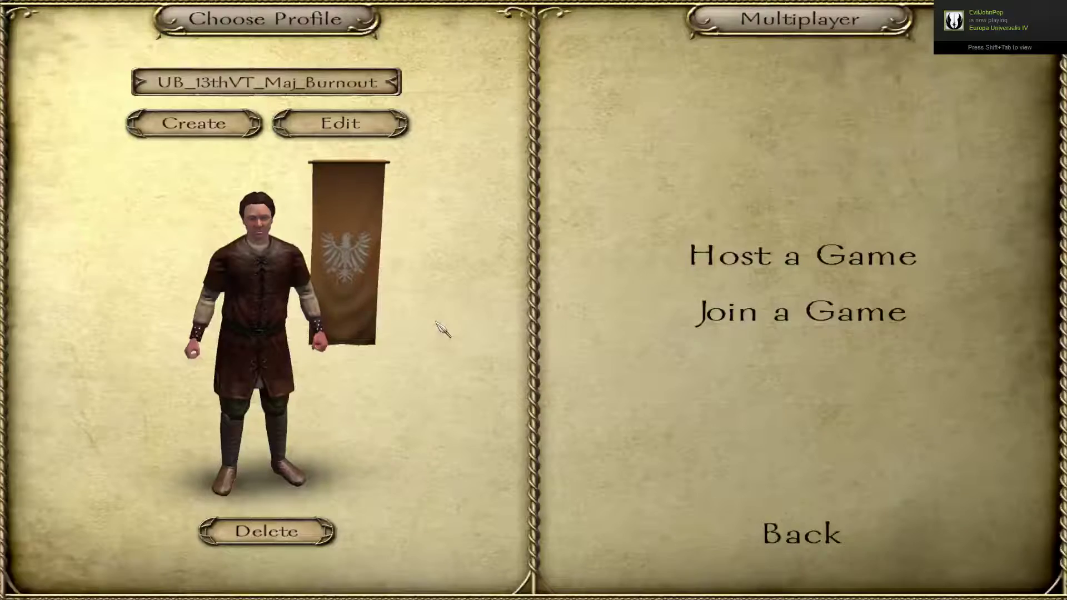
{"action": "left_click", "coordinate": [733, 266]}
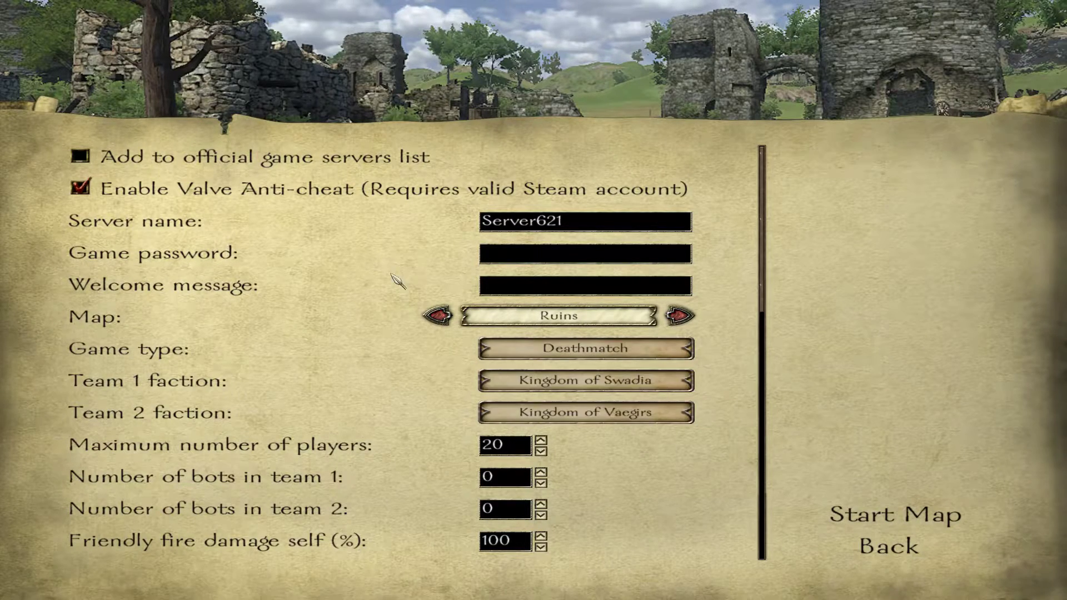
{"action": "left_click", "coordinate": [863, 517]}
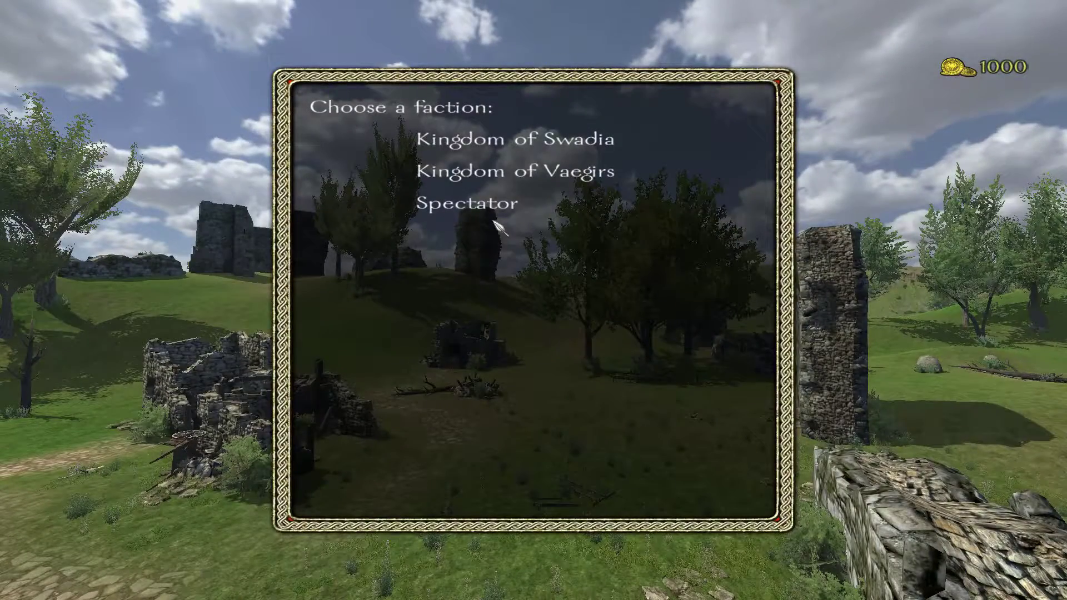
{"action": "left_click", "coordinate": [469, 205]}
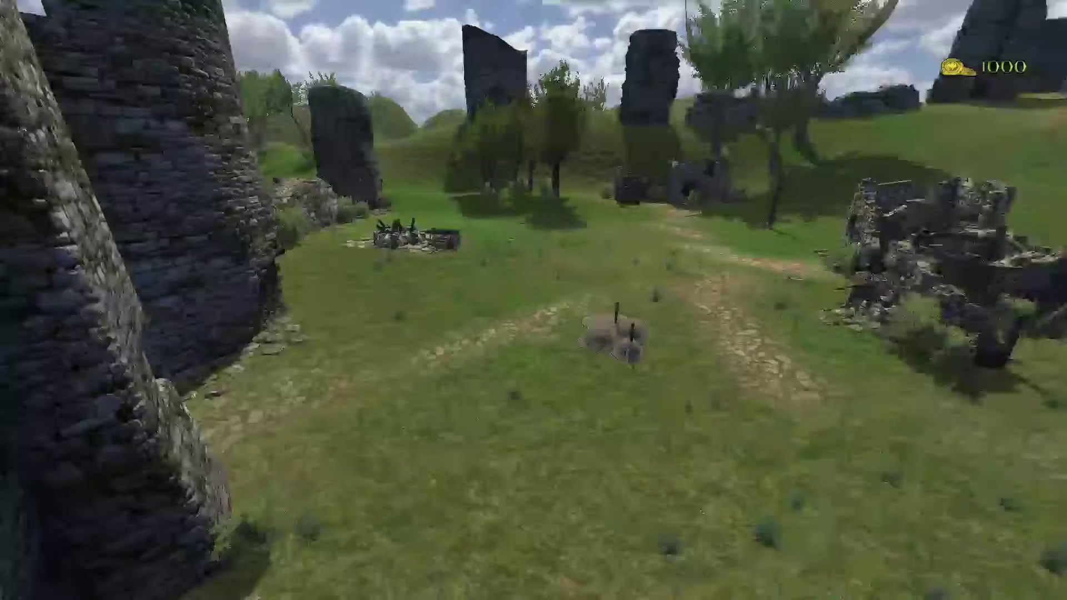
Step: Fly the spectator camera across the open field into the ruins
{"action": "key", "text": "w"}
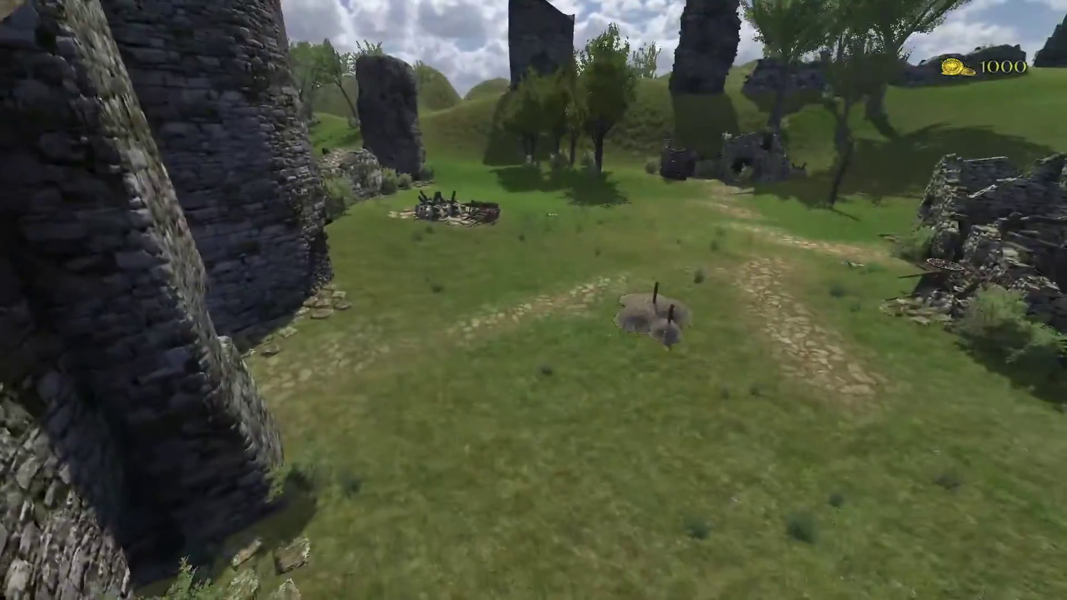
{"action": "key", "text": "w"}
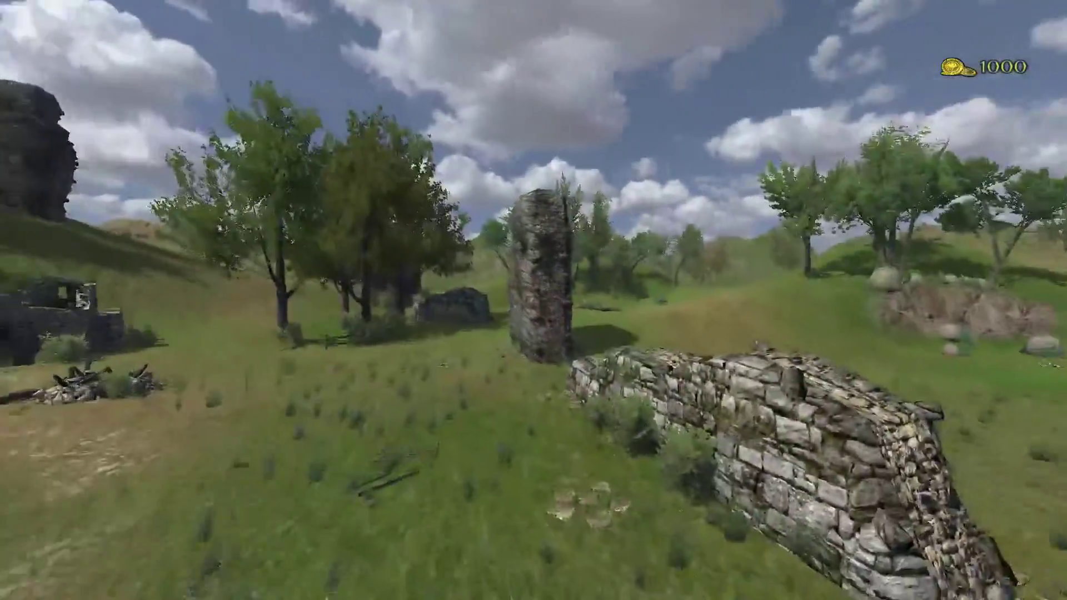
{"action": "key", "text": "w"}
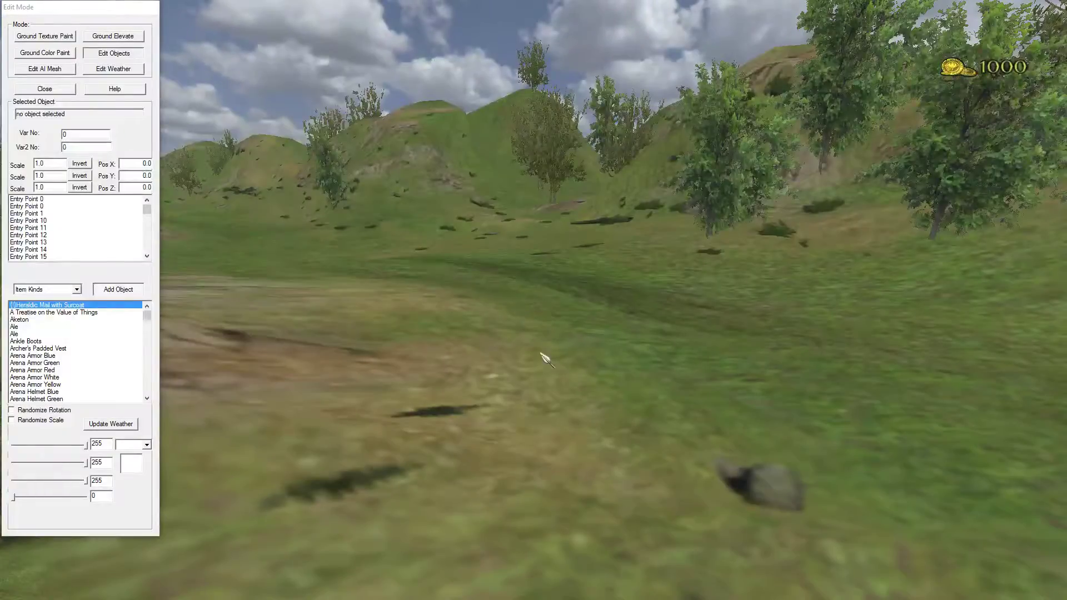
Step: Fly over the hills, select every entry in the scene object list, and delete them
{"action": "key", "text": "w"}
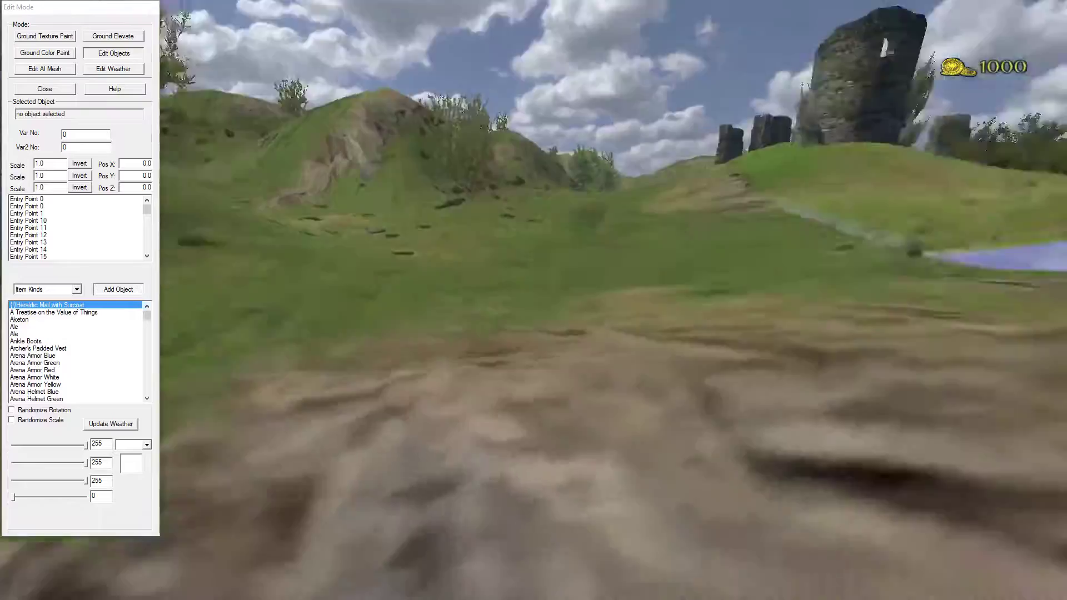
{"action": "mouse_move", "coordinate": [885, 47]}
{"action": "right_mouse_down"}
{"action": "mouse_move", "coordinate": [956, 106]}
{"action": "mouse_move", "coordinate": [787, 579]}
{"action": "right_mouse_up"}
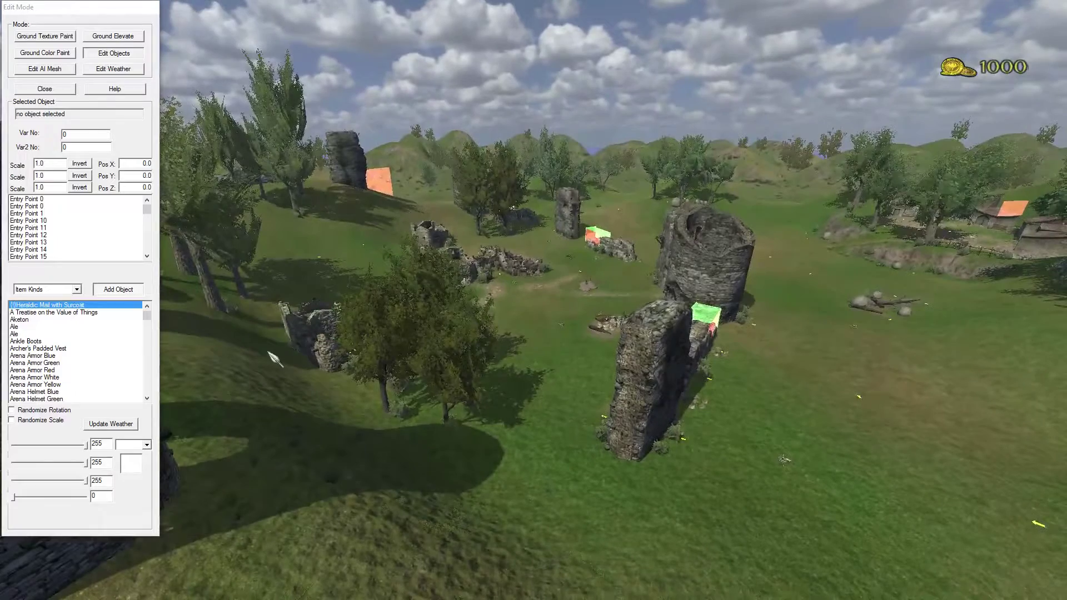
{"action": "left_click", "coordinate": [33, 200]}
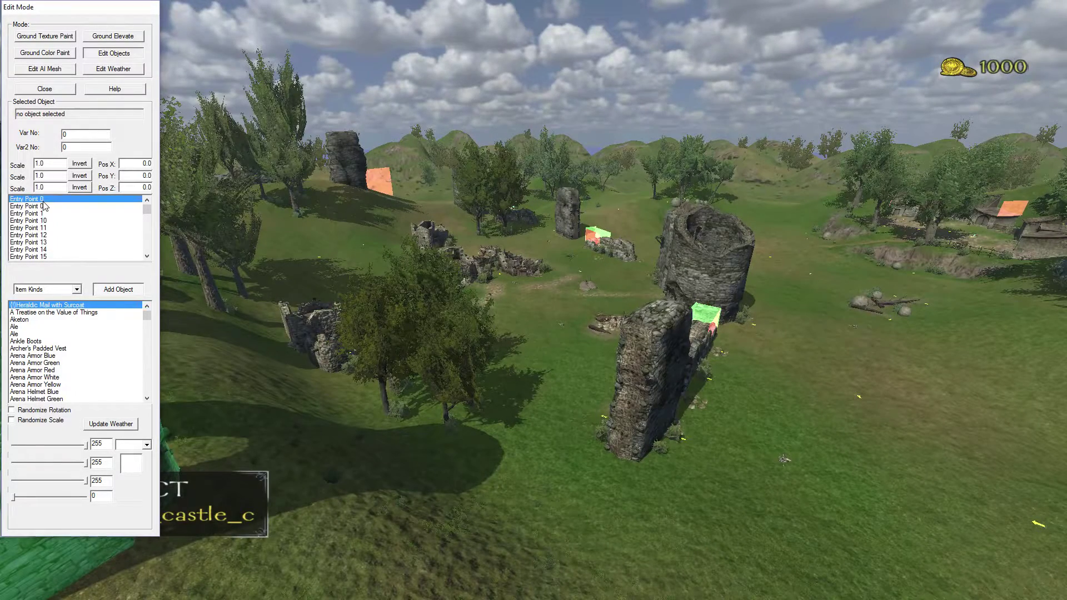
{"action": "mouse_move", "coordinate": [43, 206]}
{"action": "left_mouse_down"}
{"action": "mouse_move", "coordinate": [64, 434]}
{"action": "mouse_move", "coordinate": [38, 211]}
{"action": "left_mouse_up"}
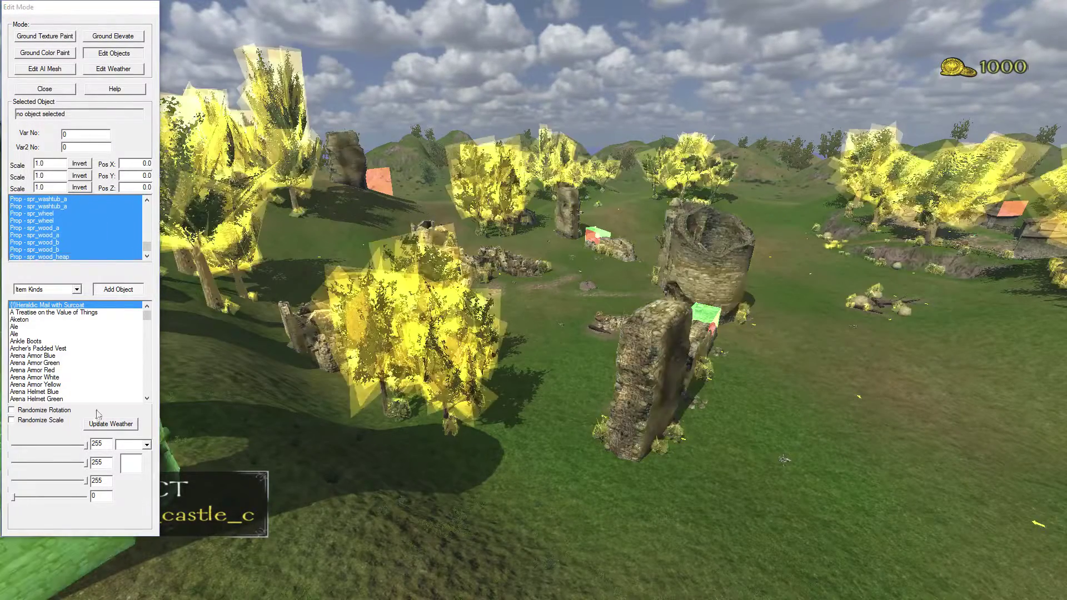
{"action": "key", "text": "Delete"}
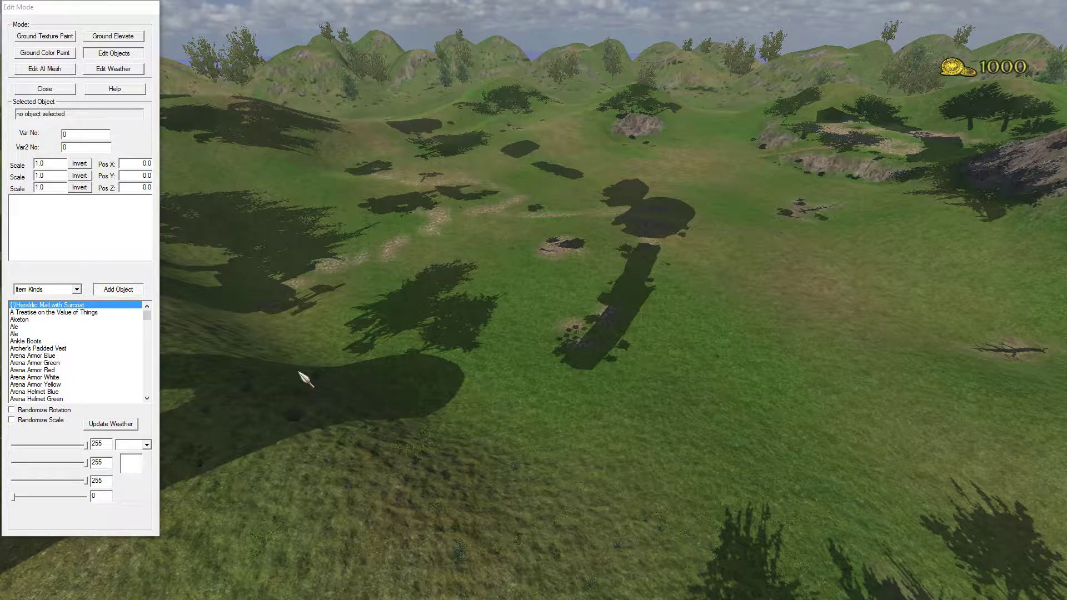
Step: Add an arabian_castle_battlement_a prop from Scene Props and place it on the hillside
{"action": "left_click", "coordinate": [58, 289]}
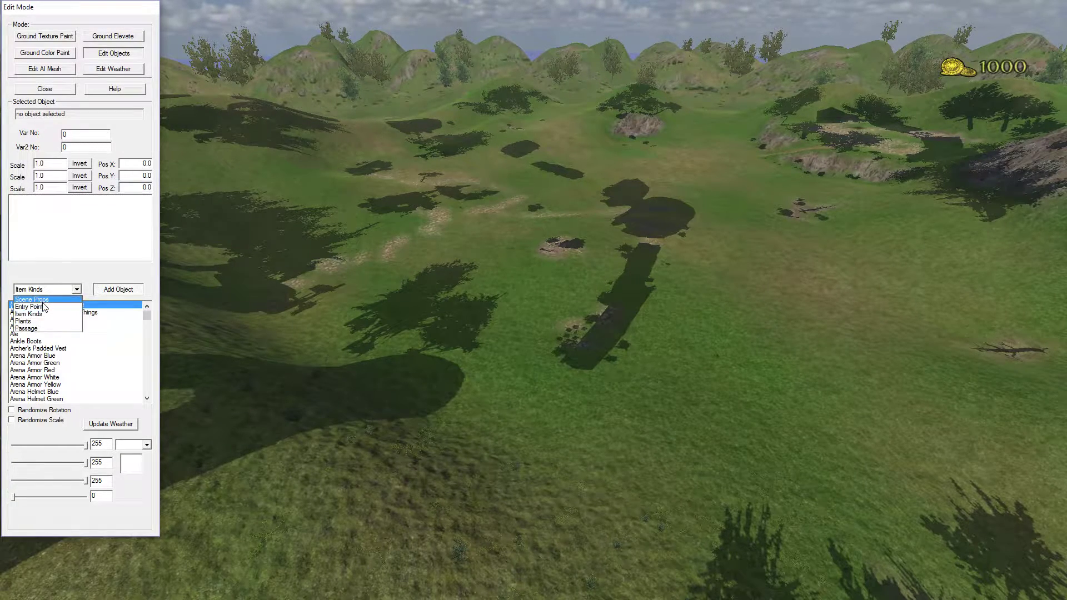
{"action": "left_click", "coordinate": [43, 308]}
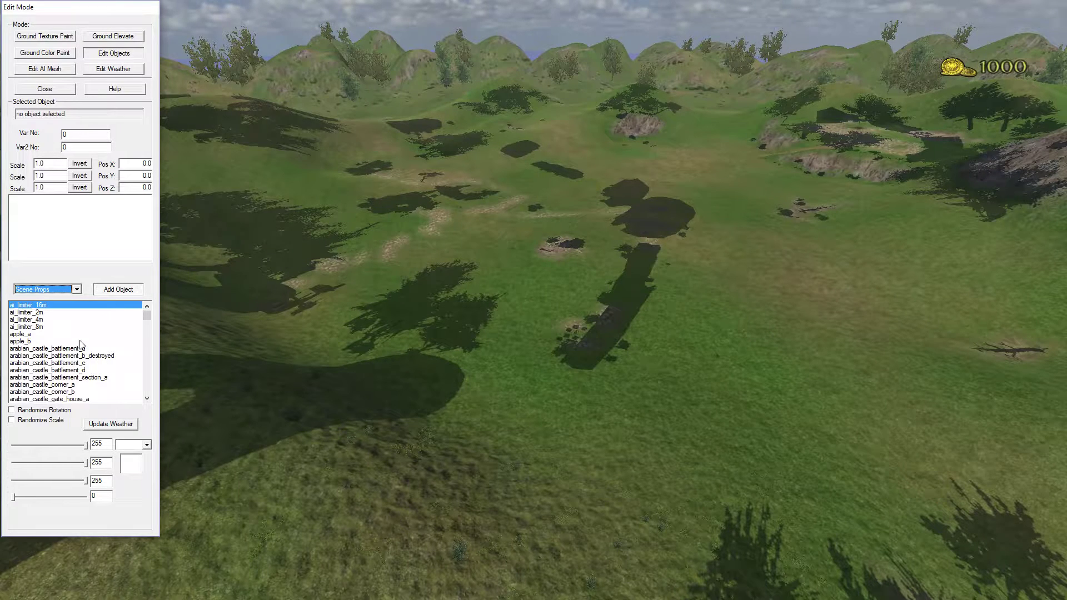
{"action": "left_click_drag", "start_coordinate": [71, 350], "coordinate": [78, 393]}
{"action": "left_click", "coordinate": [66, 355]}
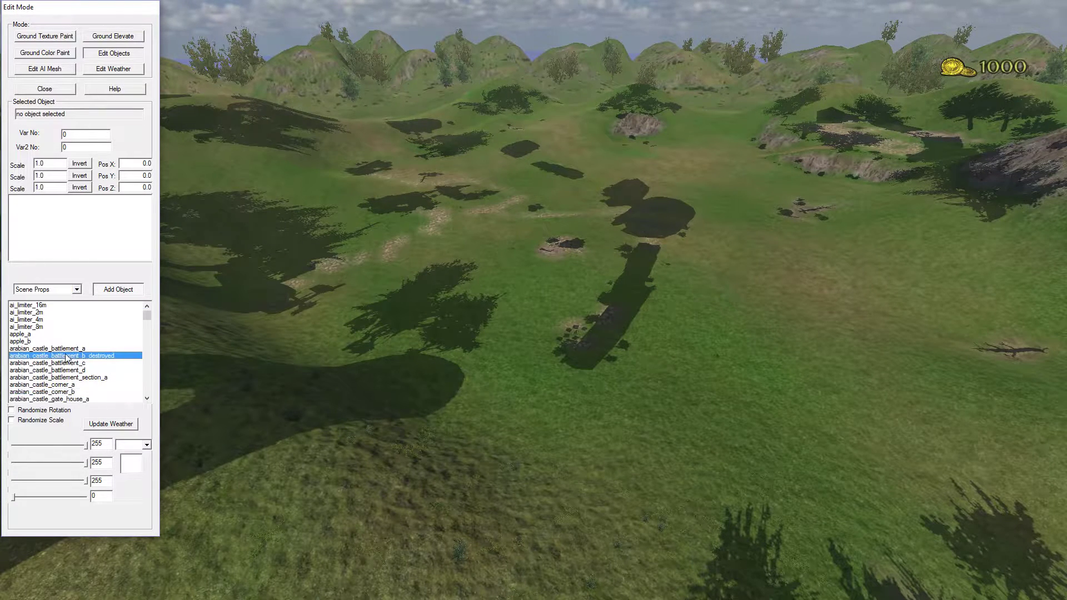
{"action": "left_click", "coordinate": [82, 349]}
{"action": "left_click", "coordinate": [120, 291]}
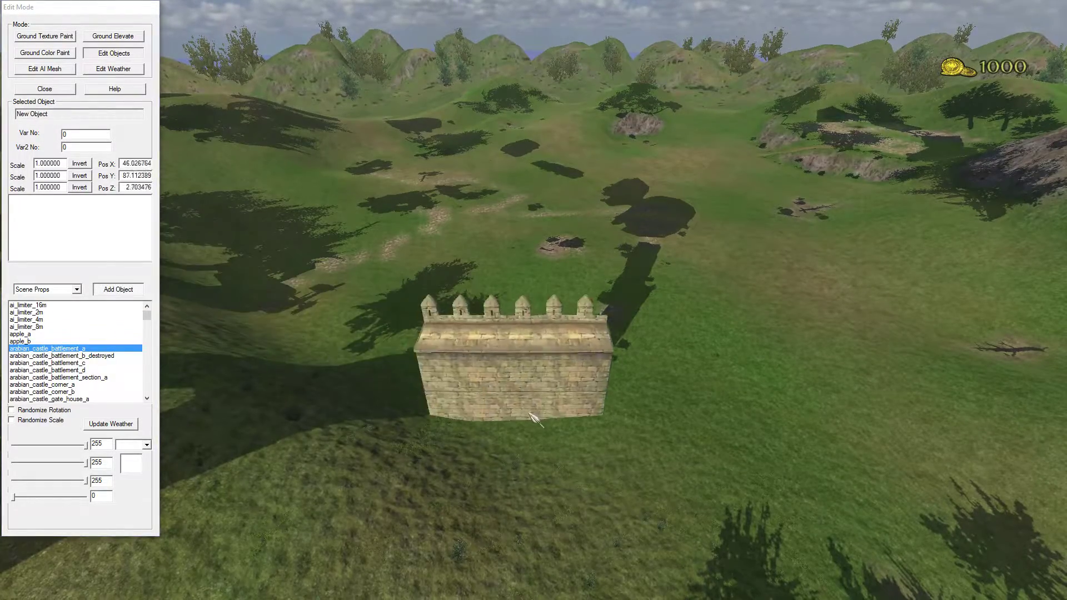
{"action": "mouse_move", "coordinate": [169, 284]}
{"action": "right_mouse_down"}
{"action": "mouse_move", "coordinate": [713, 192]}
{"action": "mouse_move", "coordinate": [791, 432]}
{"action": "mouse_move", "coordinate": [167, 373]}
{"action": "mouse_move", "coordinate": [306, 561]}
{"action": "mouse_move", "coordinate": [675, 269]}
{"action": "mouse_move", "coordinate": [793, 345]}
{"action": "mouse_move", "coordinate": [534, 339]}
{"action": "right_mouse_up"}
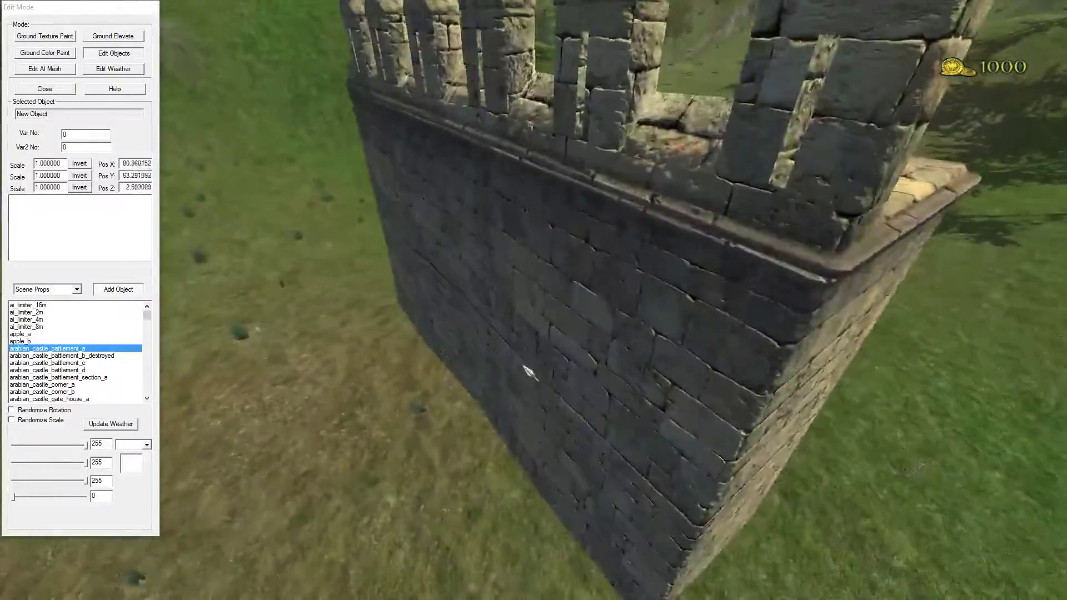
Step: Rotate the battlement wall to face the camera, then delete it and start a fresh one
{"action": "key", "text": "s"}
{"action": "key", "text": "w"}
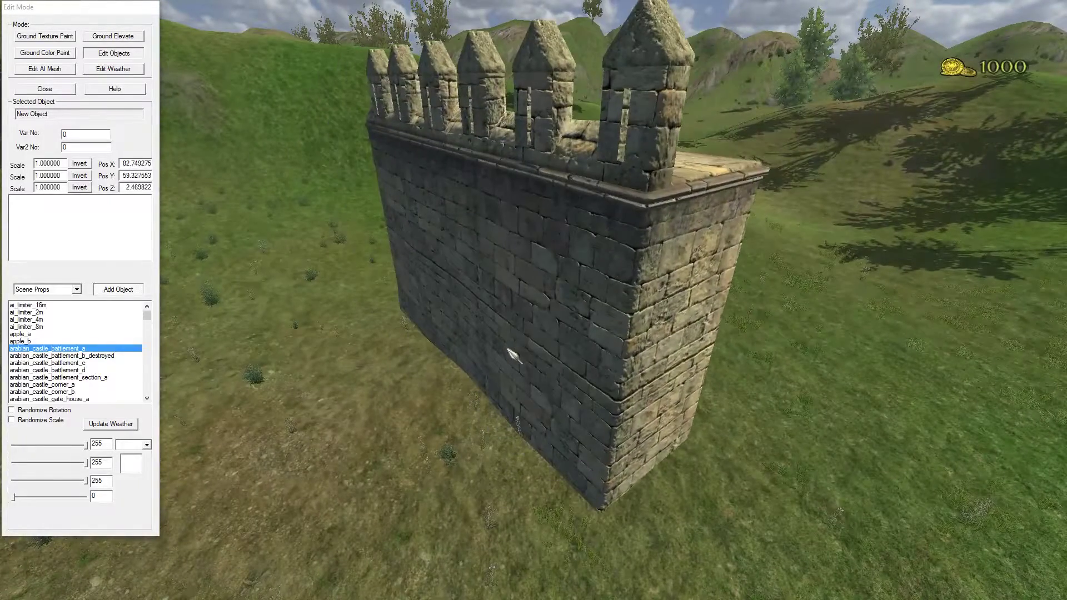
{"action": "key", "text": "a"}
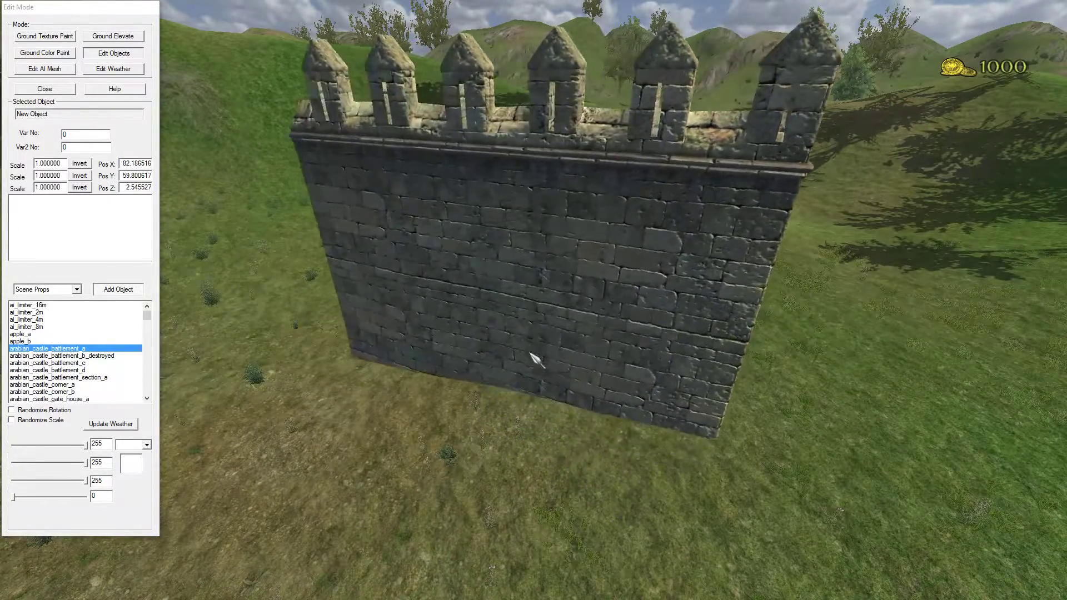
{"action": "key", "text": "r"}
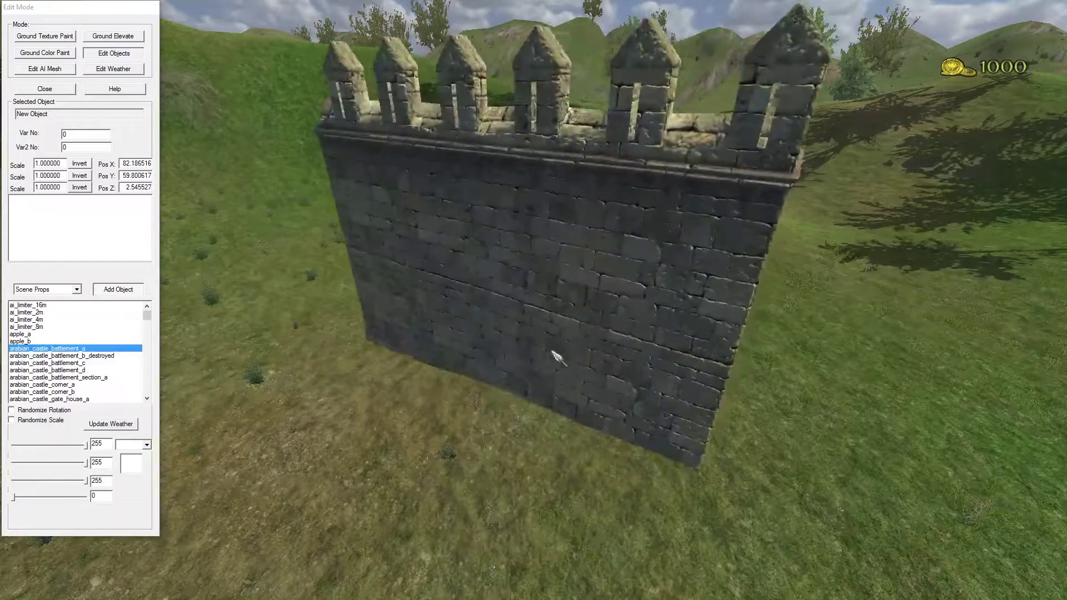
{"action": "key", "text": "r"}
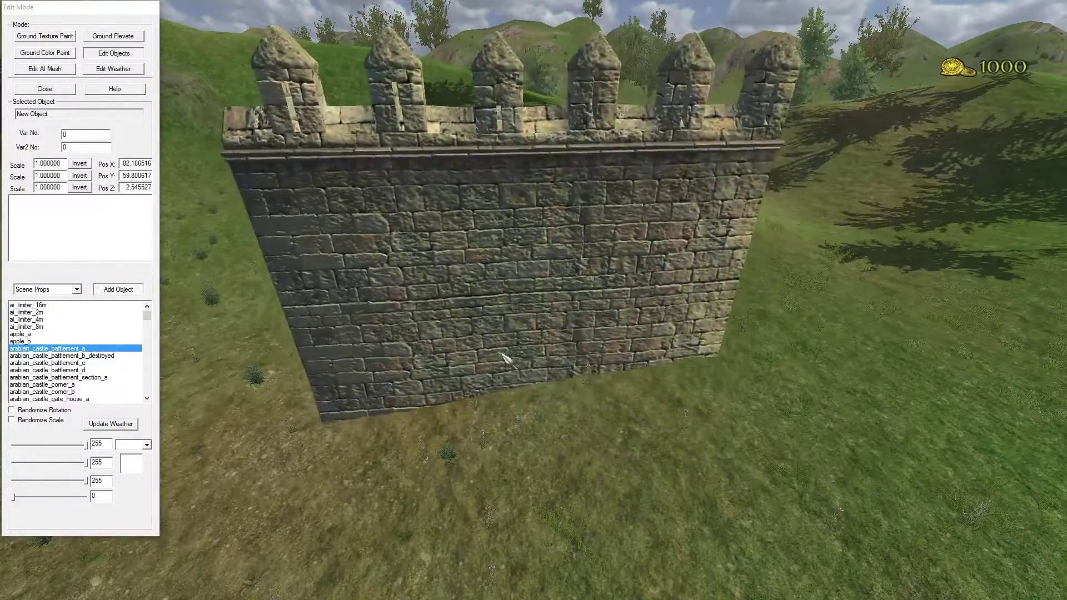
{"action": "key", "text": "r"}
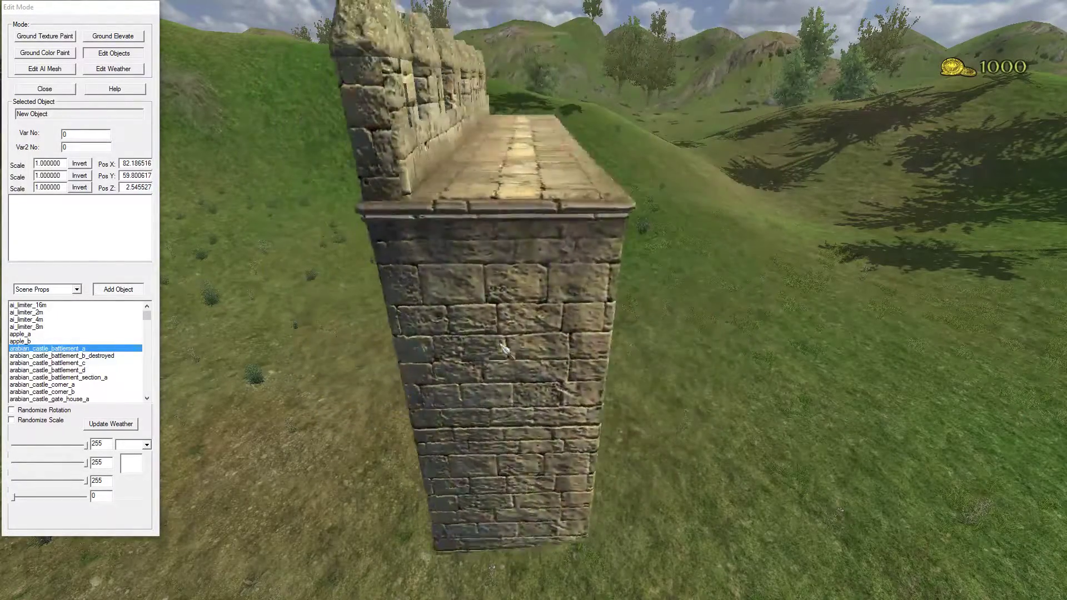
{"action": "key", "text": "r"}
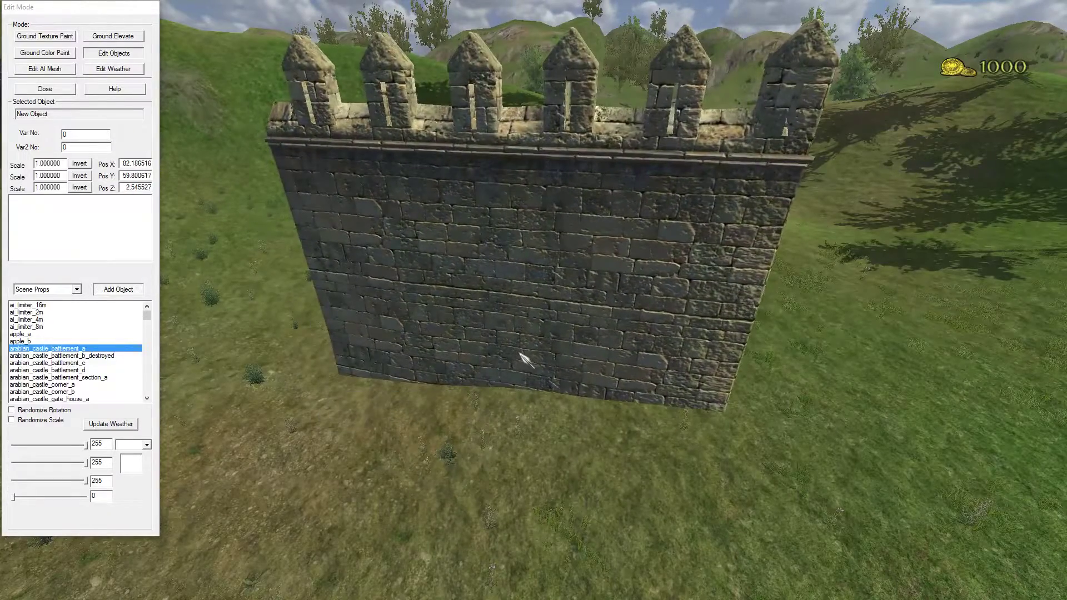
{"action": "key", "text": "r"}
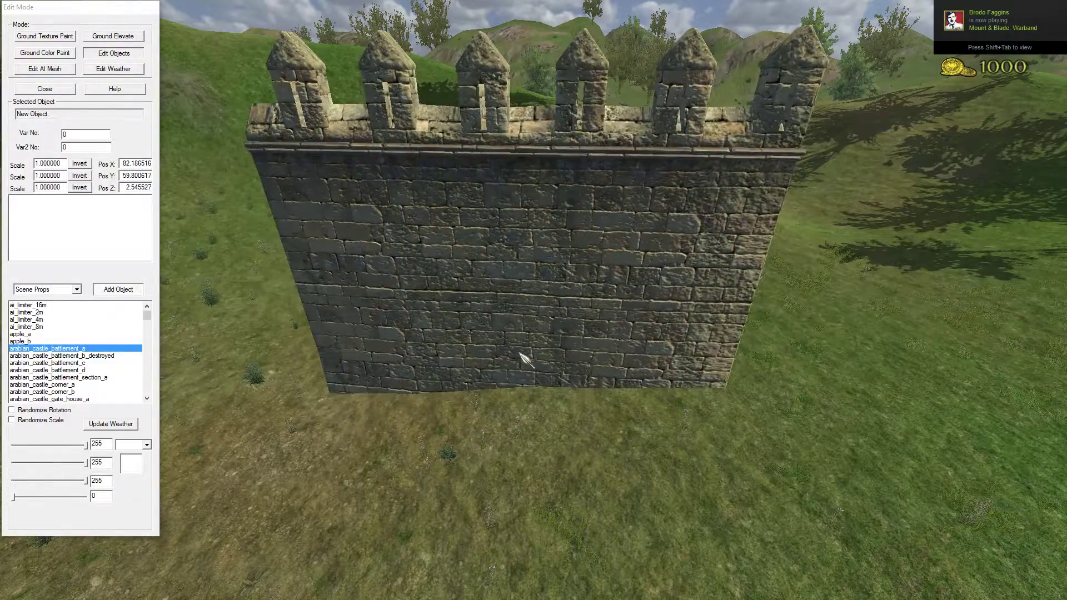
{"action": "key", "text": "r"}
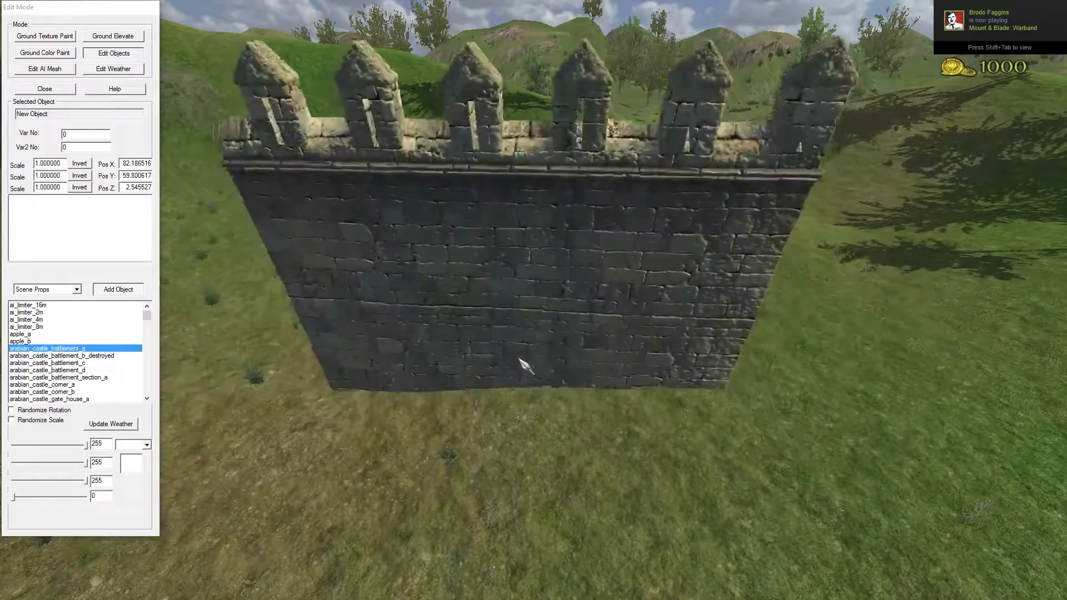
{"action": "key", "text": "w"}
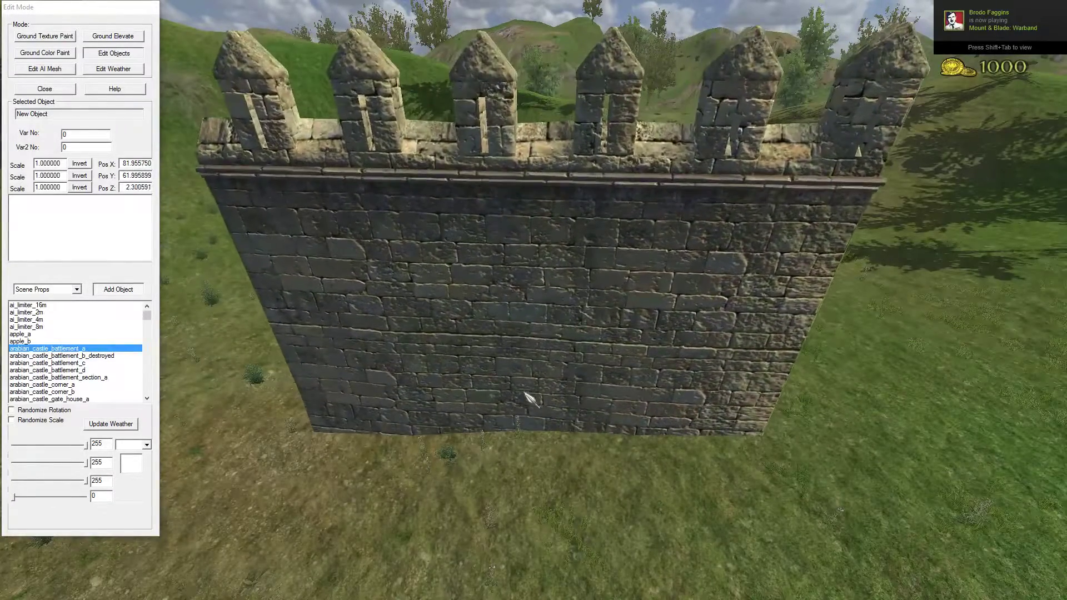
{"action": "key", "text": "Delete"}
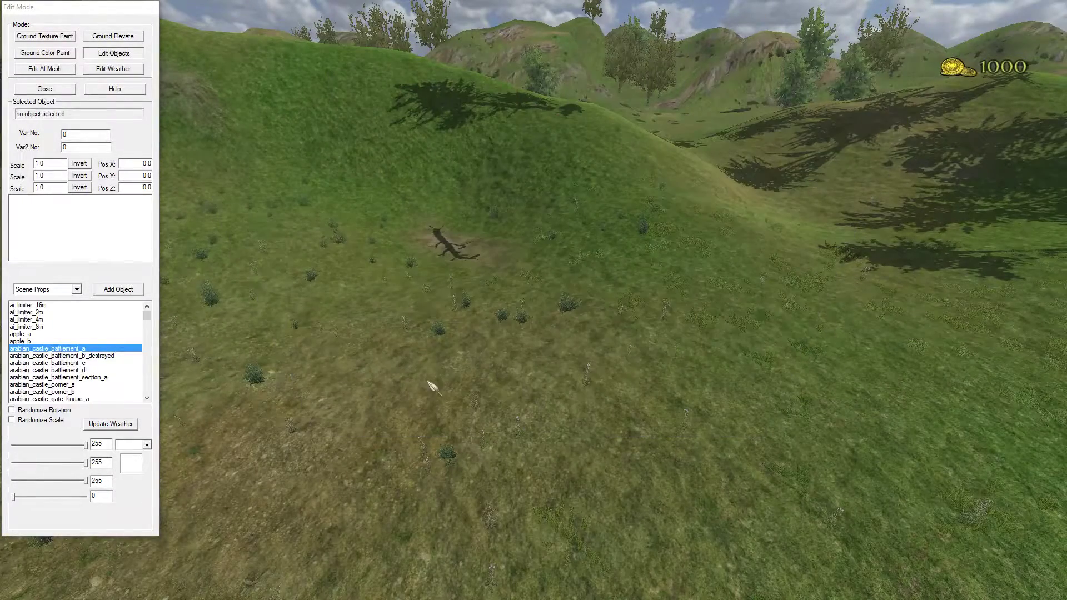
{"action": "left_click", "coordinate": [118, 290]}
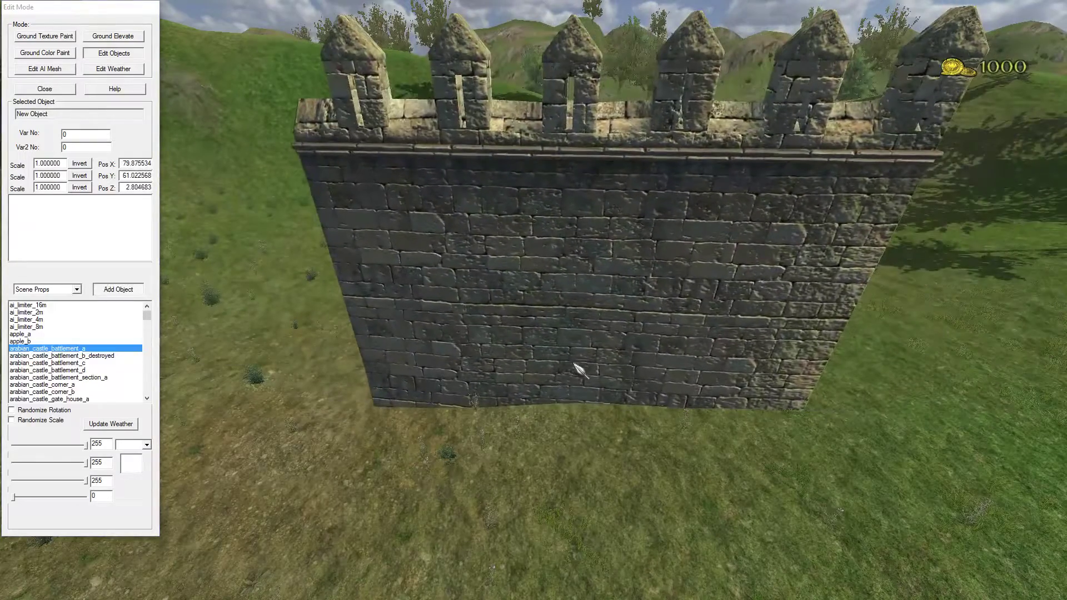
Step: Rotate and set down the wall, then drop another battlement section on the hillside
{"action": "key", "text": "z"}
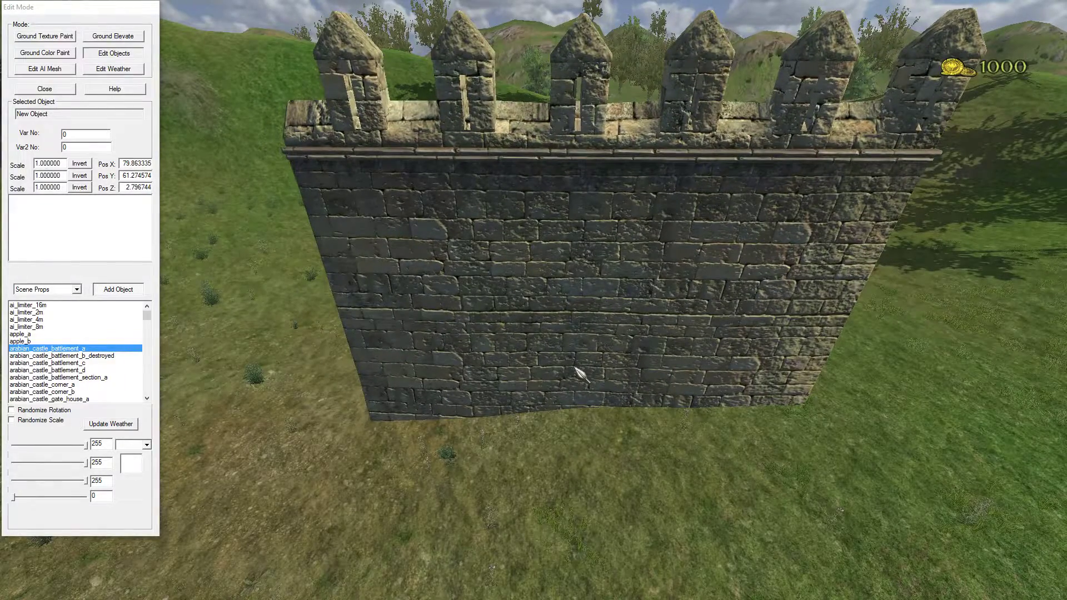
{"action": "left_click", "coordinate": [579, 375]}
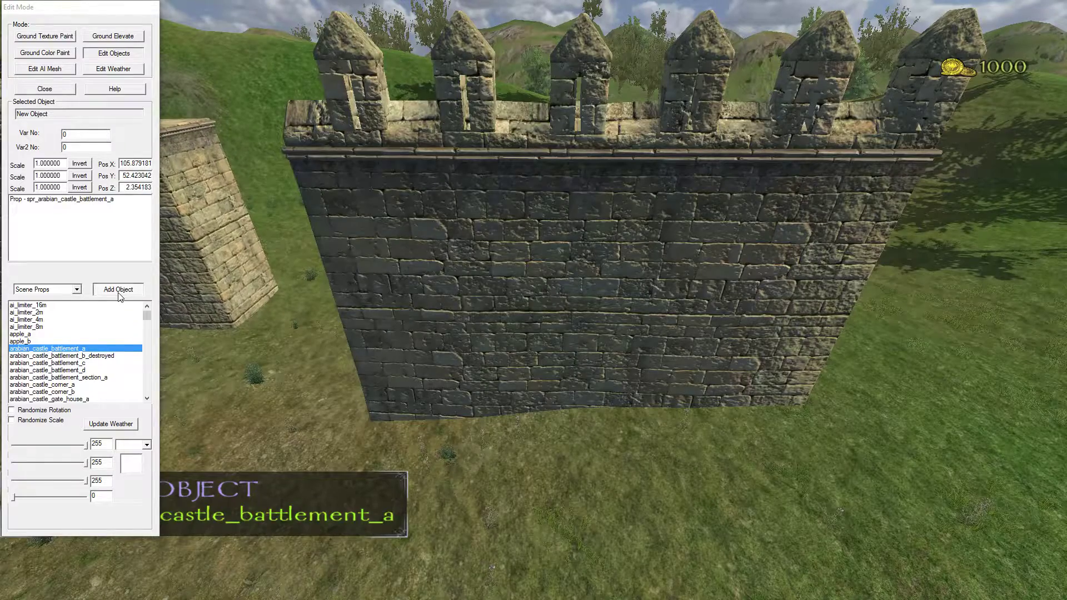
{"action": "left_click", "coordinate": [119, 290]}
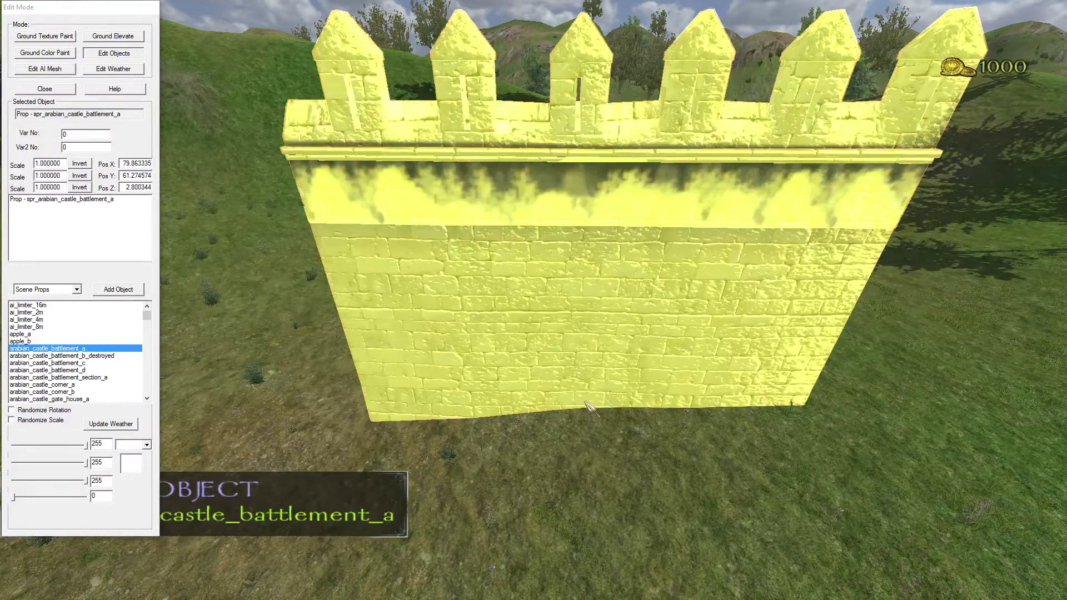
{"action": "left_click", "coordinate": [608, 455]}
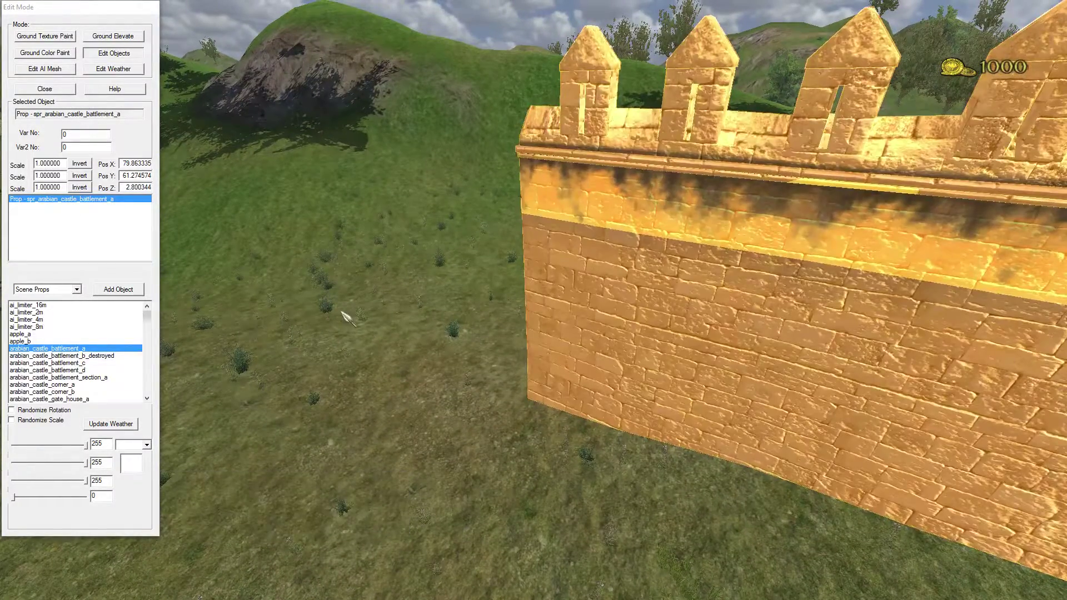
Step: Slide the new battlement section left and closer across the ground
{"action": "right_click_drag", "start_coordinate": [344, 315], "coordinate": [636, 306]}
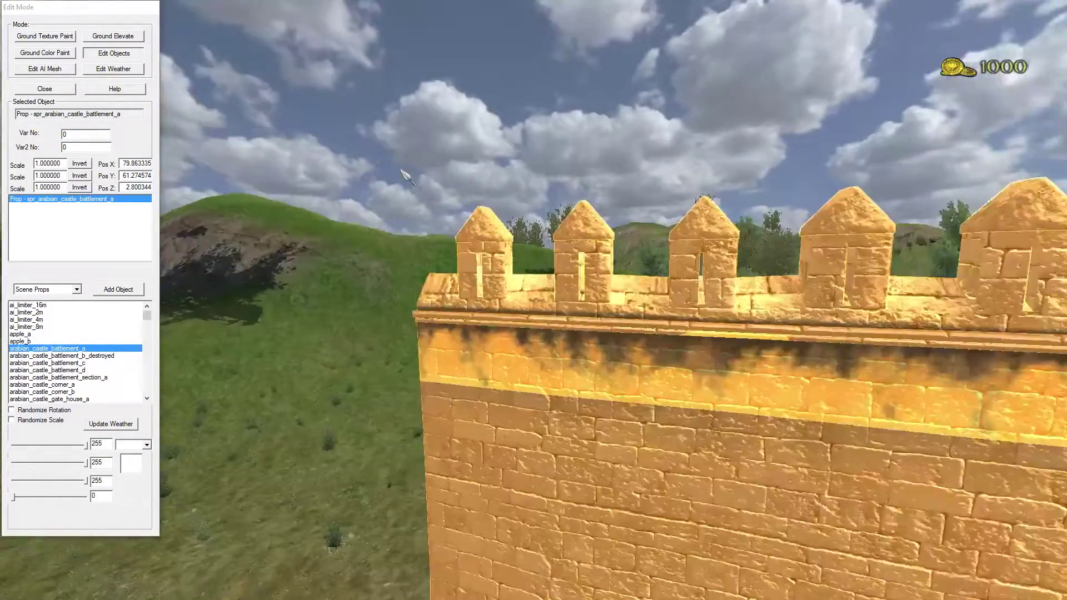
{"action": "key", "text": "s"}
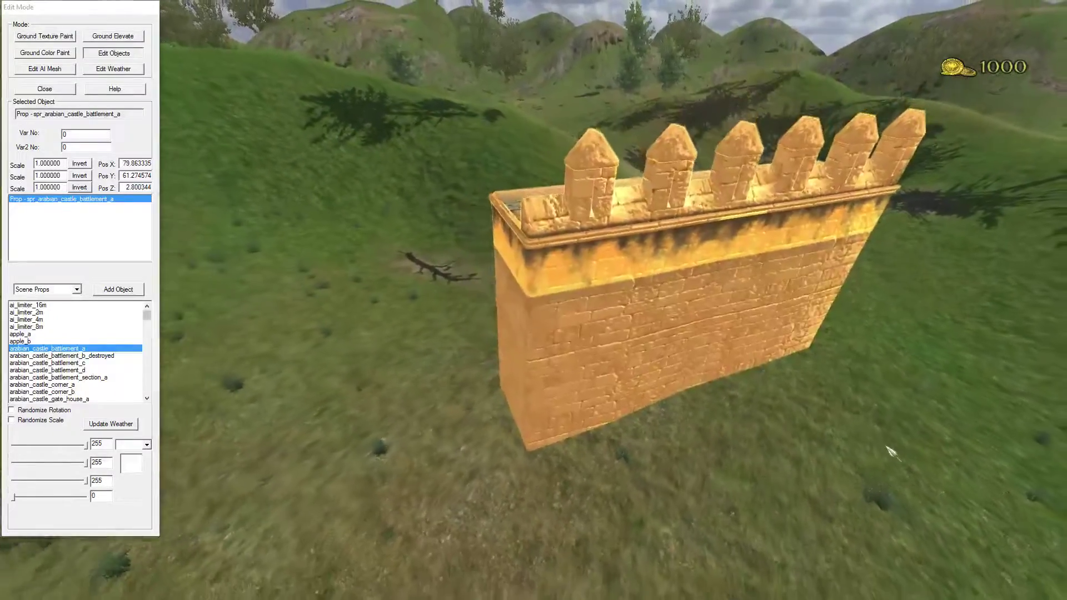
{"action": "right_click_drag", "start_coordinate": [636, 306], "coordinate": [875, 482]}
{"action": "key", "text": "w"}
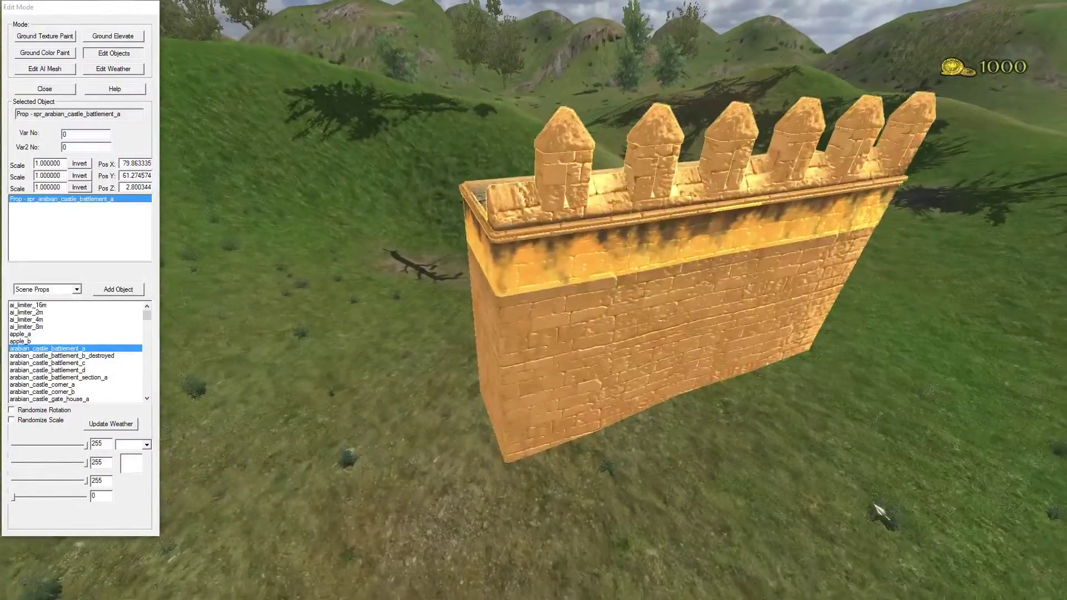
{"action": "key", "text": "g"}
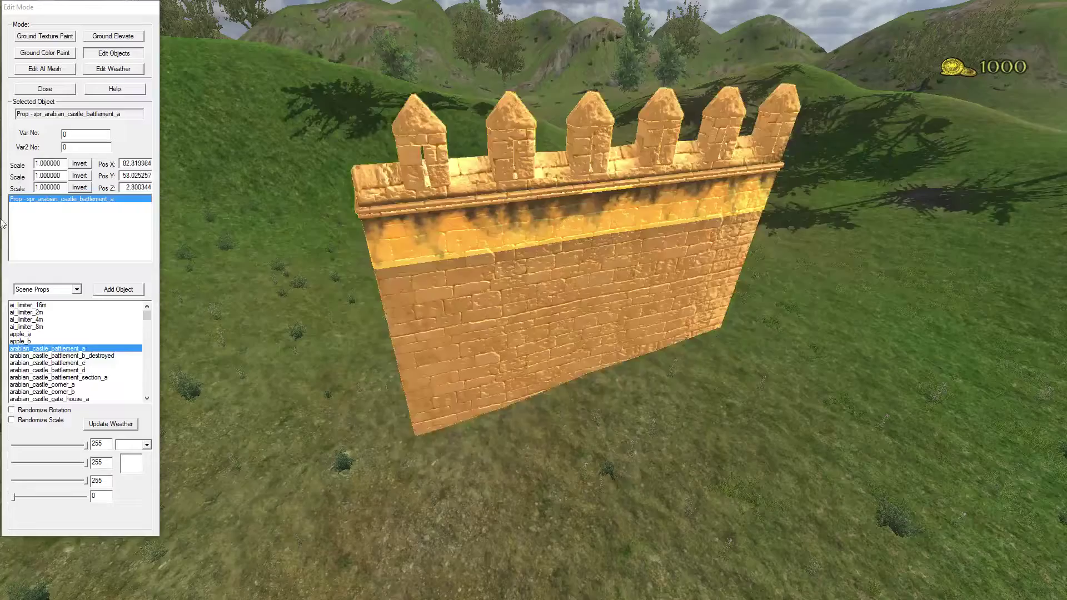
{"action": "key", "text": "g"}
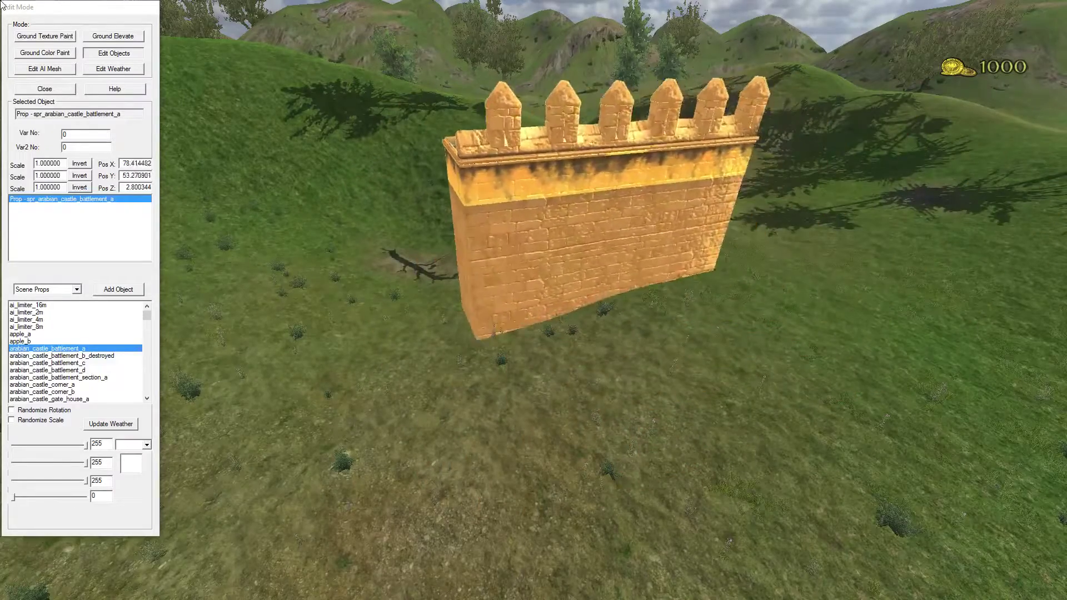
{"action": "key", "text": "g"}
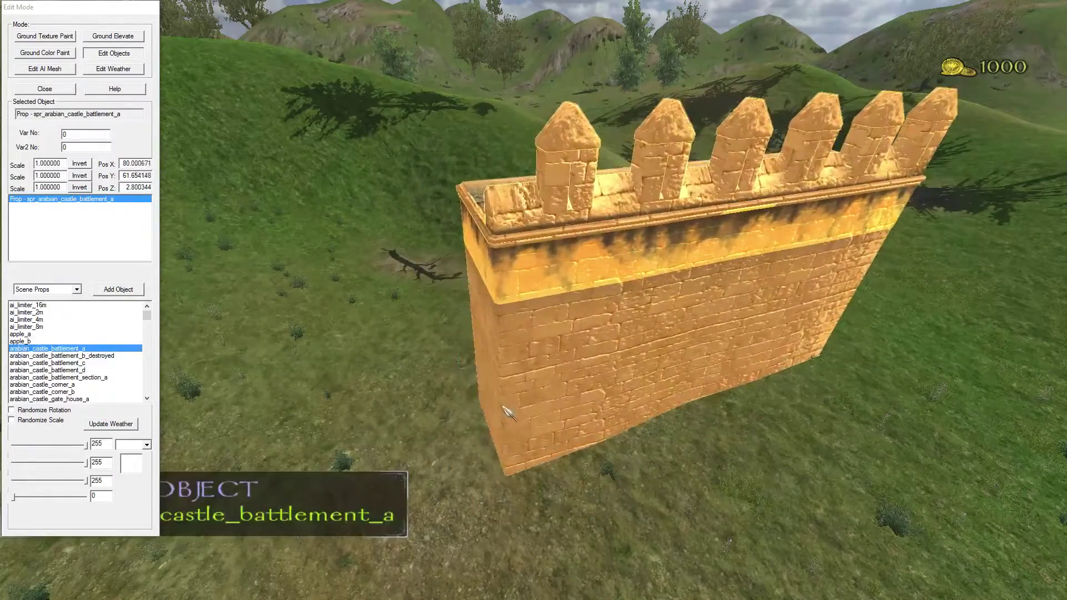
{"action": "key", "text": "g"}
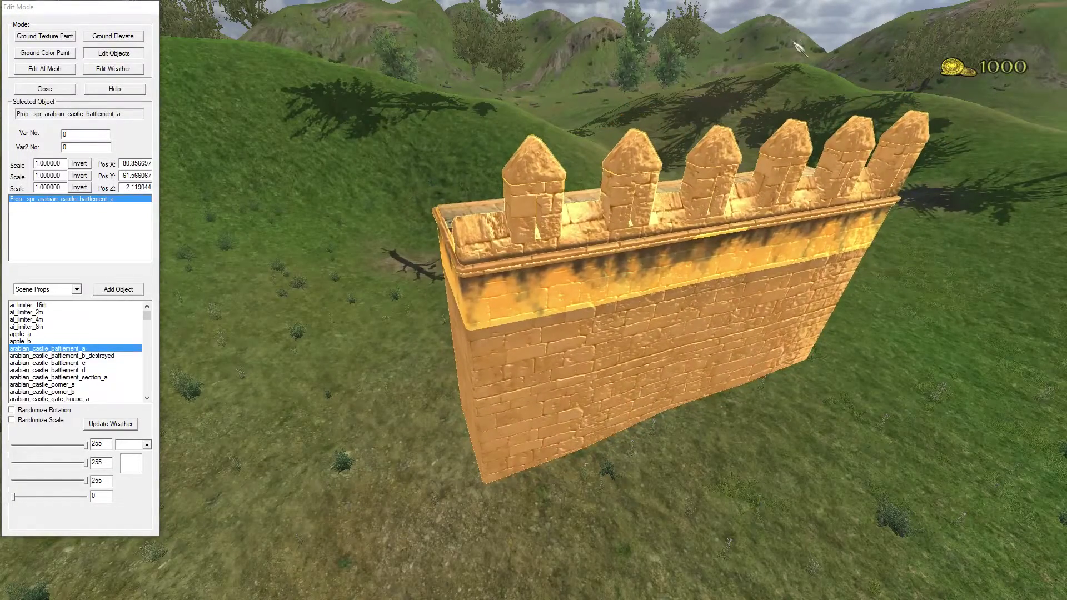
Step: Inspect the repositioned wall from low, high and side angles
{"action": "key", "text": "g"}
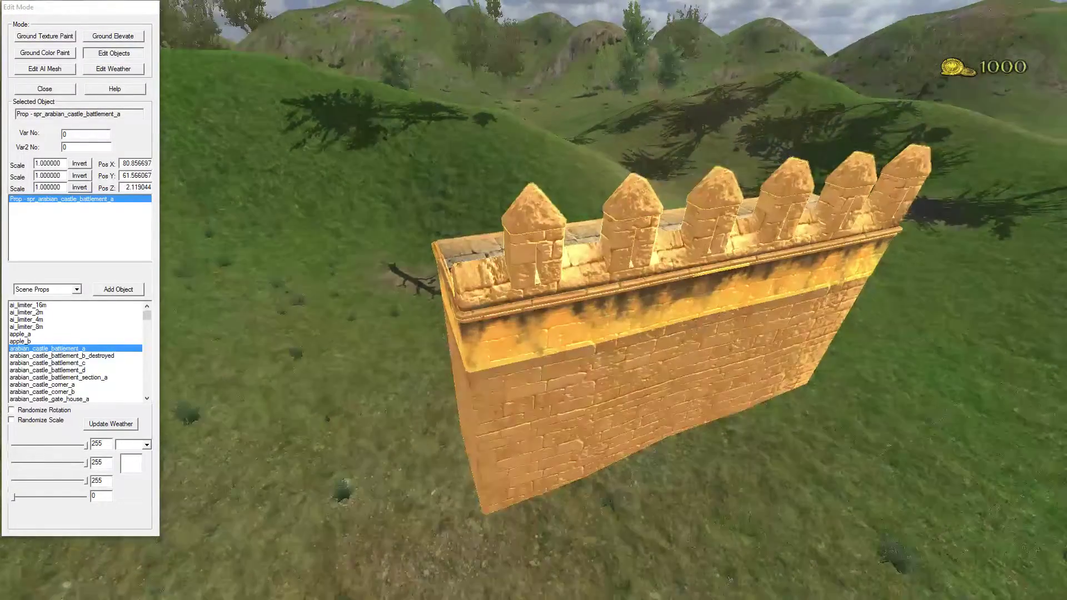
{"action": "key", "text": "w"}
{"action": "key", "text": "w"}
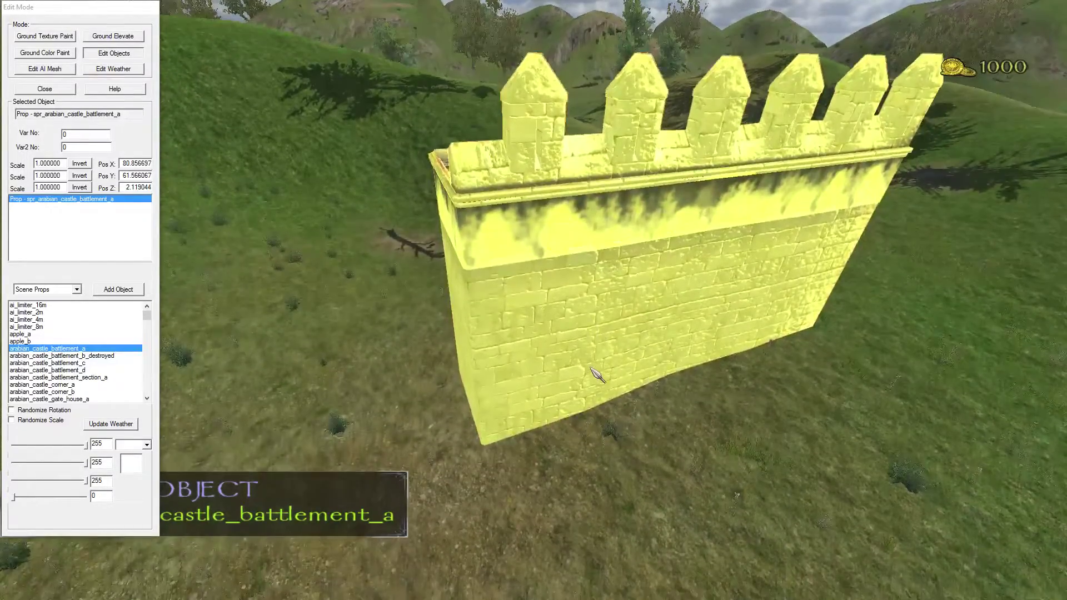
{"action": "key", "text": "w"}
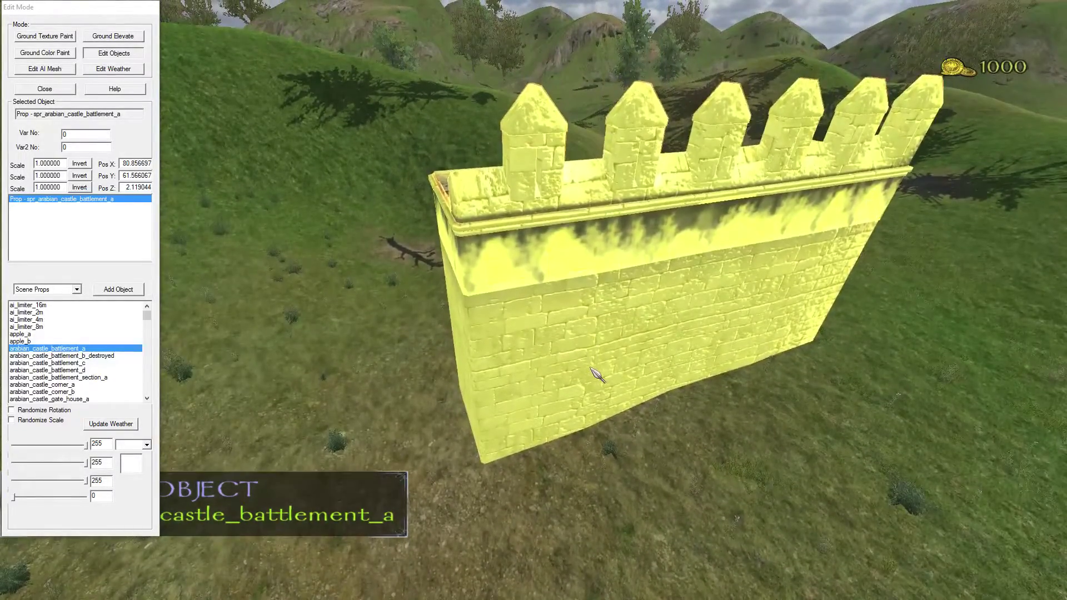
{"action": "right_click_drag", "start_coordinate": [609, 392], "coordinate": [711, 514]}
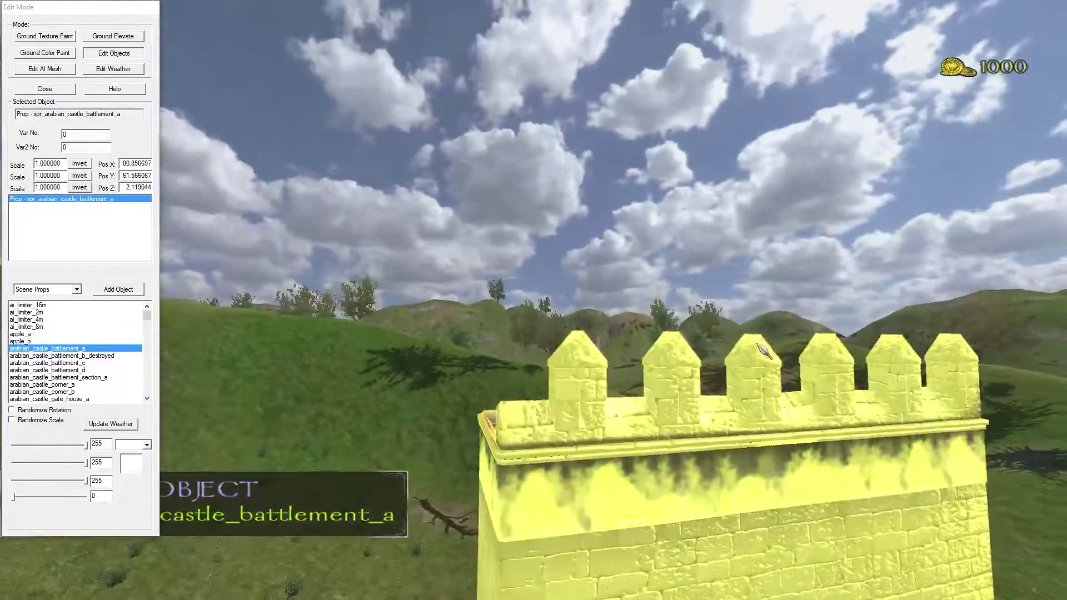
{"action": "key", "text": "w"}
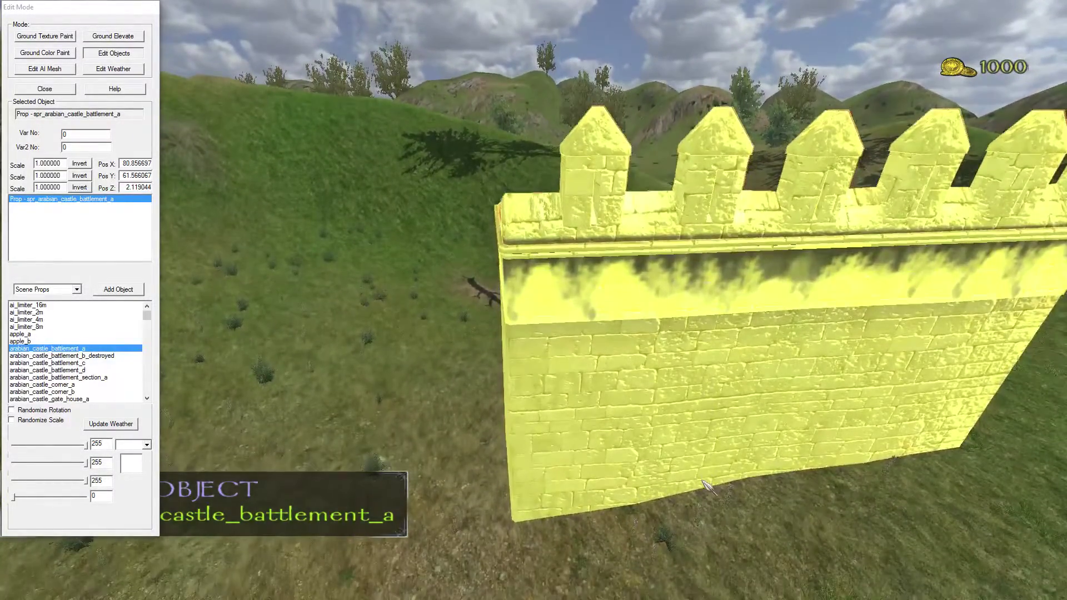
{"action": "mouse_move", "coordinate": [705, 486]}
{"action": "right_mouse_down"}
{"action": "mouse_move", "coordinate": [728, 308]}
{"action": "mouse_move", "coordinate": [527, 568]}
{"action": "right_mouse_up"}
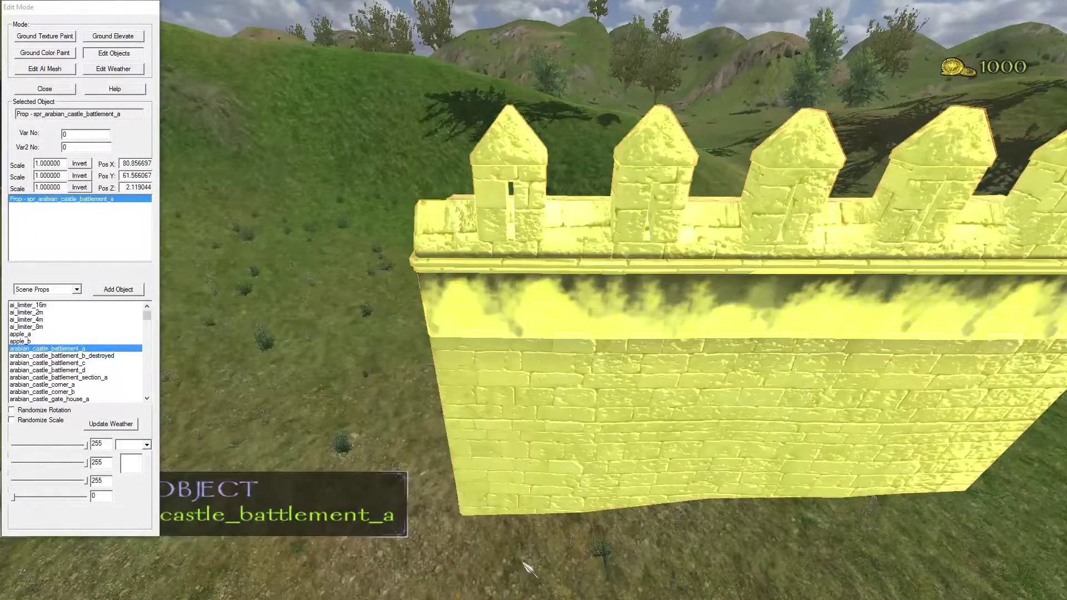
{"action": "key", "text": "s"}
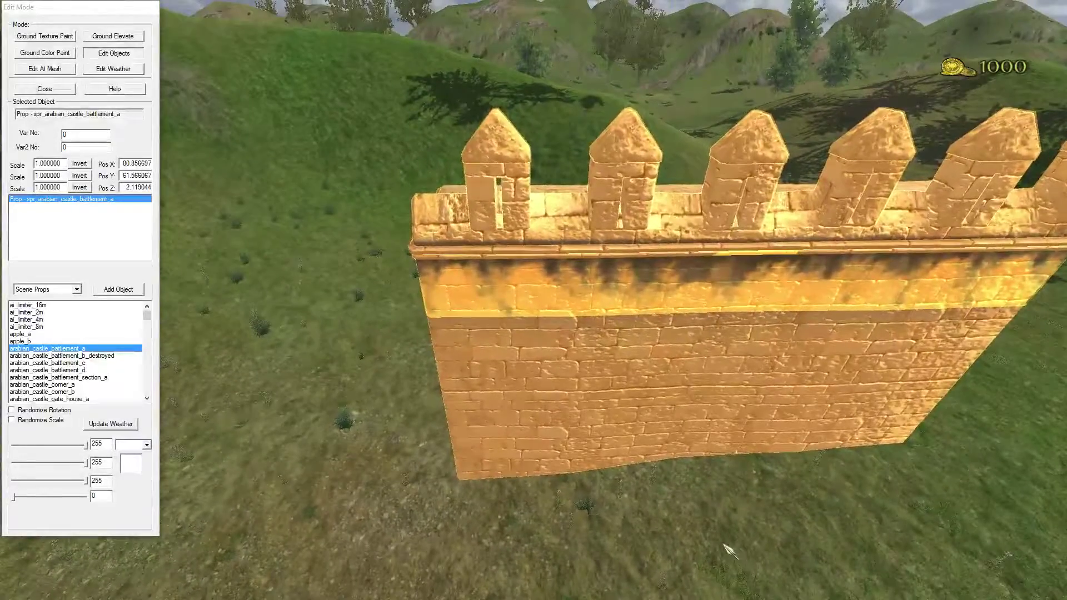
Step: Add a battlement section, slide and raise it against the first wall, and set it down
{"action": "left_click", "coordinate": [142, 286]}
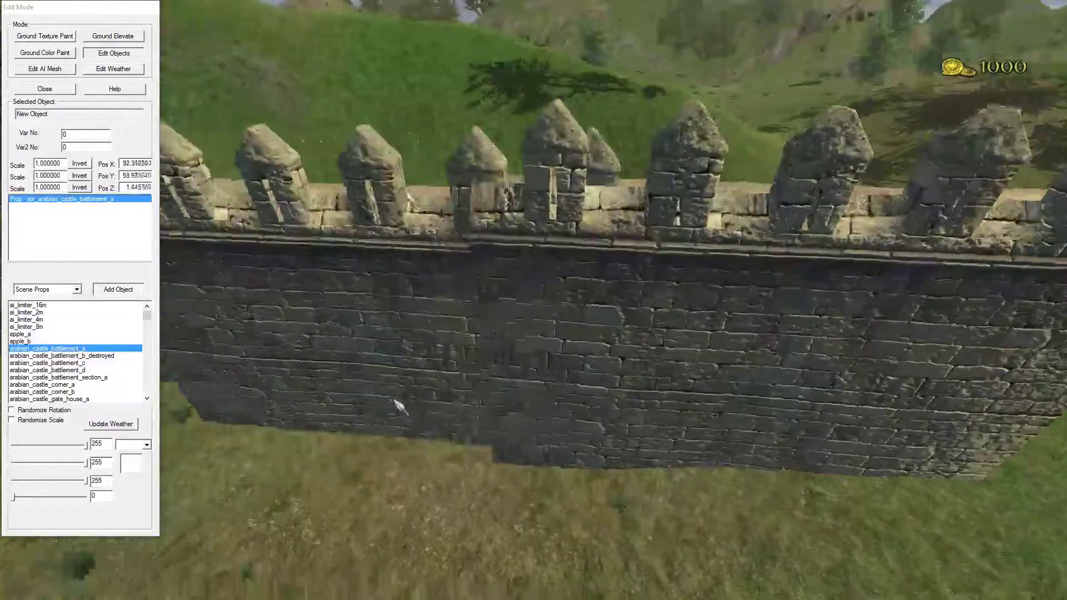
{"action": "key", "text": "g"}
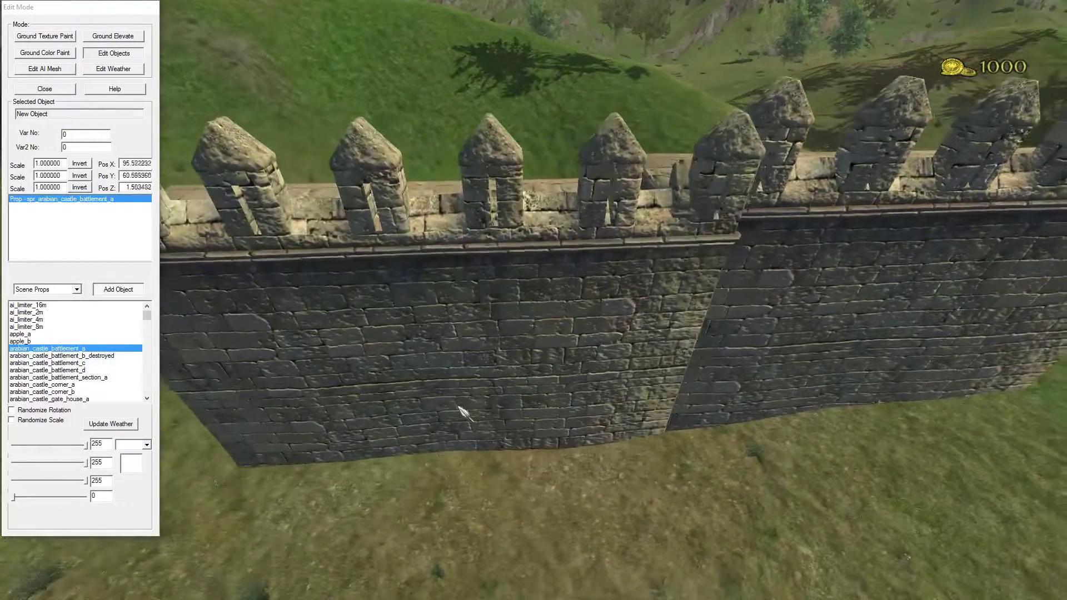
{"action": "key", "text": "g"}
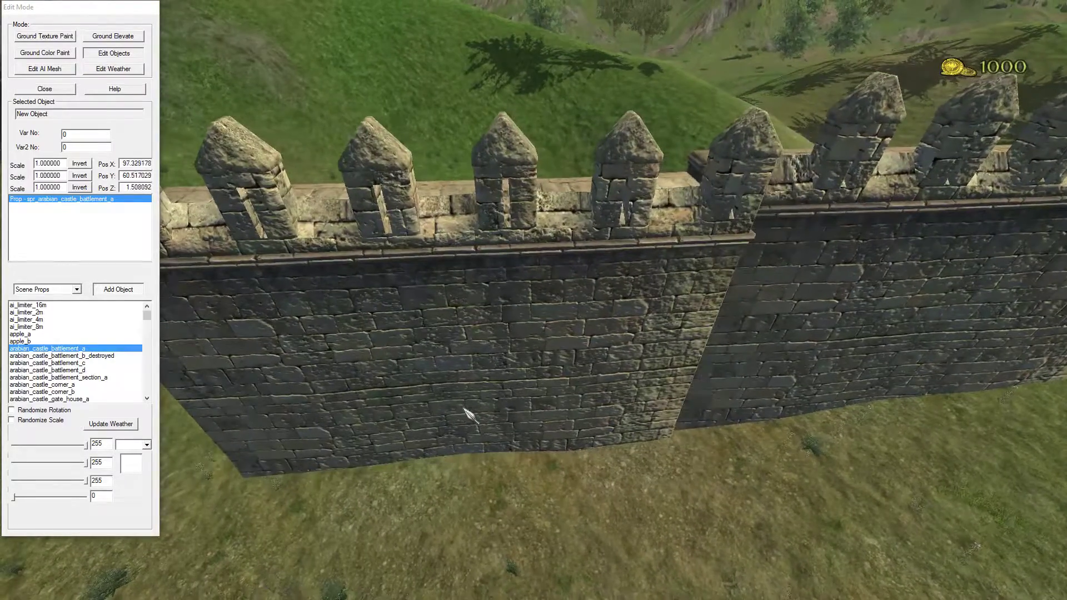
{"action": "key", "text": "g"}
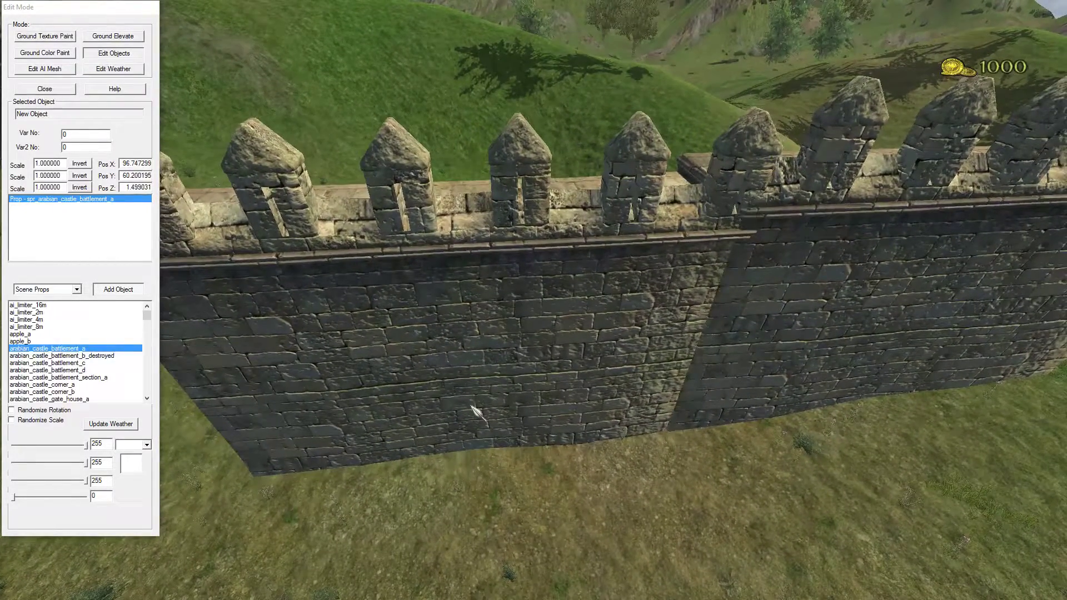
{"action": "key", "text": "t"}
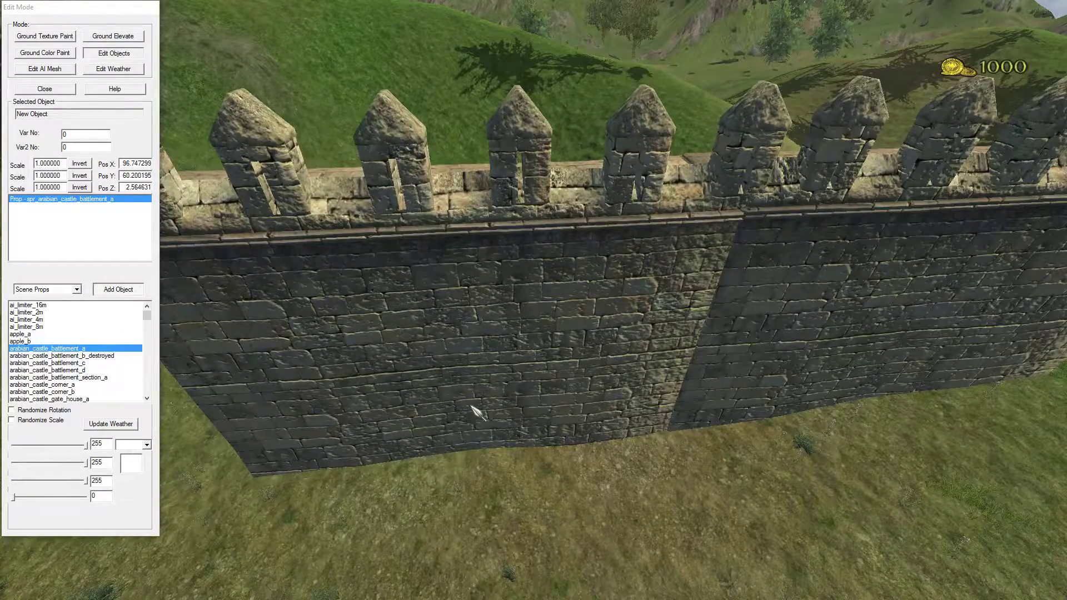
{"action": "left_click", "coordinate": [472, 409]}
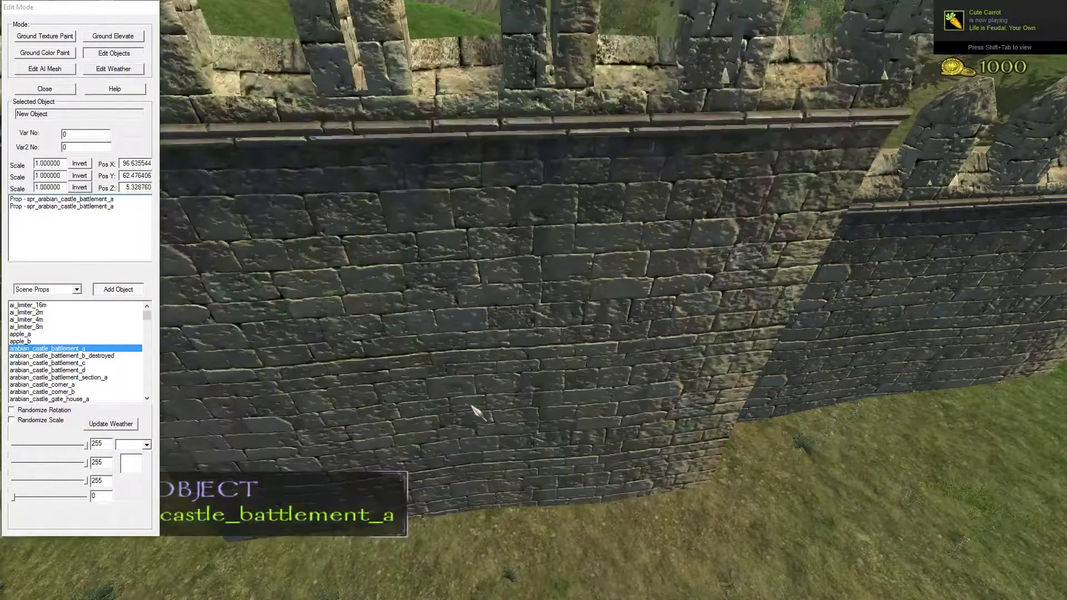
{"action": "mouse_move", "coordinate": [473, 410]}
{"action": "right_mouse_down"}
{"action": "mouse_move", "coordinate": [745, 221]}
{"action": "mouse_move", "coordinate": [746, 334]}
{"action": "right_mouse_up"}
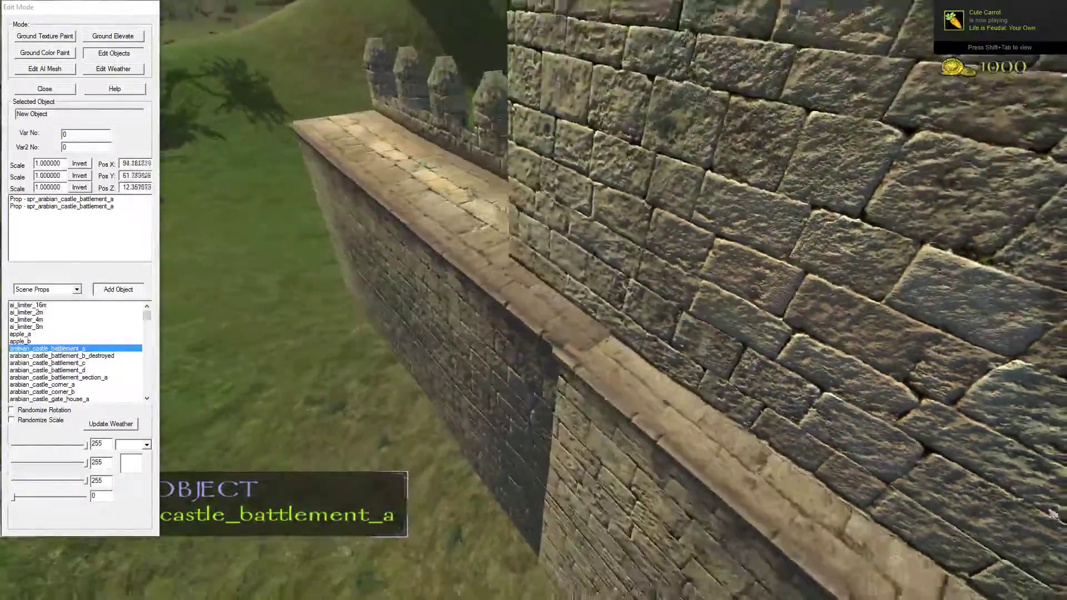
{"action": "mouse_move", "coordinate": [746, 333]}
{"action": "right_mouse_down"}
{"action": "mouse_move", "coordinate": [674, 494]}
{"action": "mouse_move", "coordinate": [83, 289]}
{"action": "right_mouse_up"}
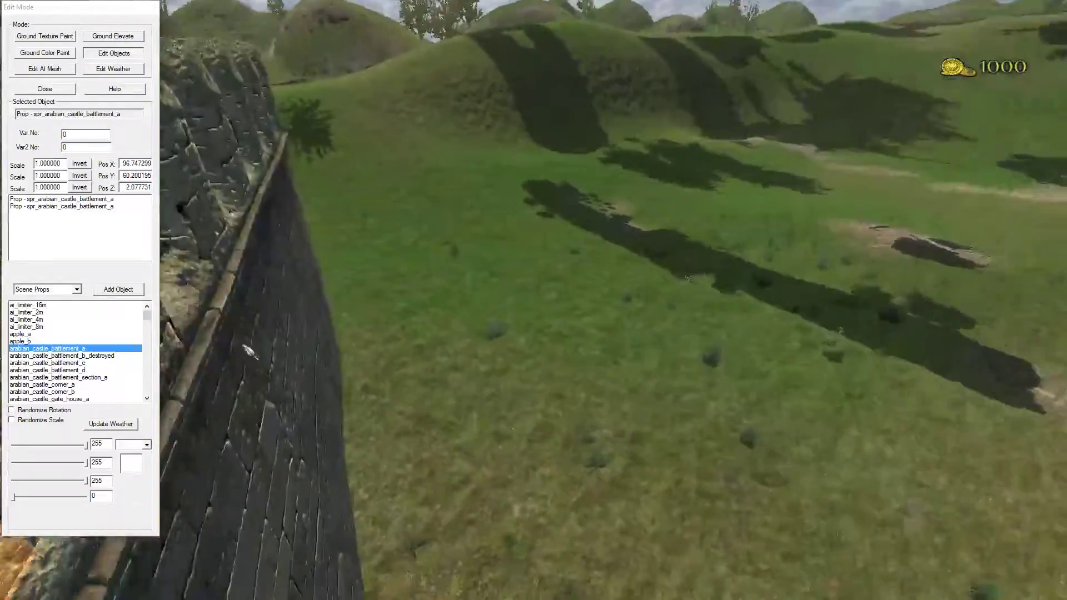
{"action": "scroll", "coordinate": [84, 400], "scroll_direction": "down", "scroll_amount": 5}
{"action": "scroll", "coordinate": [50, 309], "scroll_direction": "down", "scroll_amount": 5}
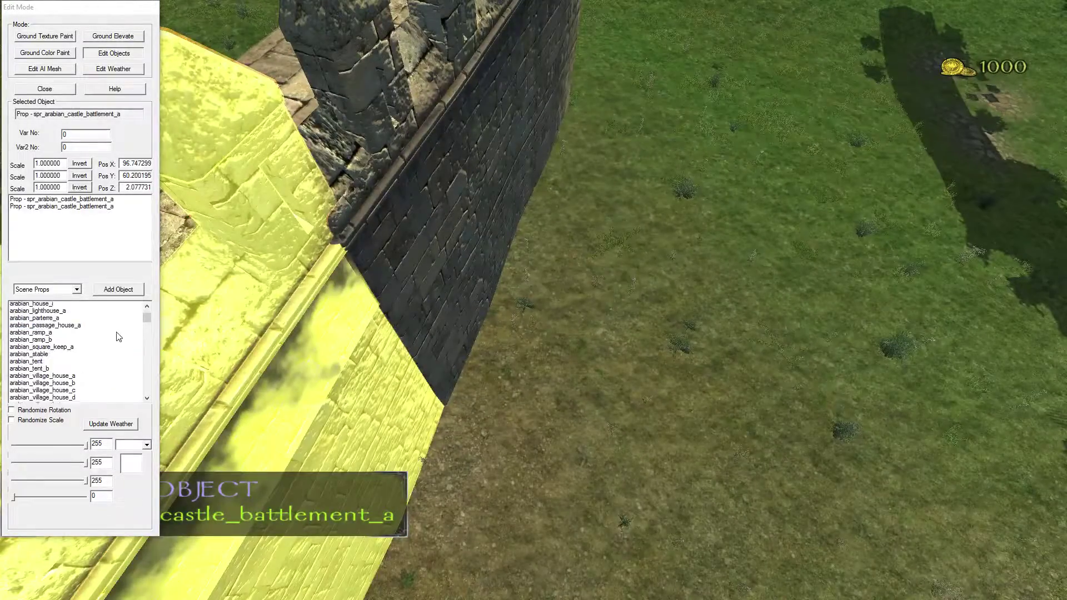
{"action": "scroll", "coordinate": [63, 338], "scroll_direction": "down", "scroll_amount": 5}
{"action": "scroll", "coordinate": [76, 369], "scroll_direction": "down", "scroll_amount": 2}
Step: Place an arena_tower_b tower at the end of the battlement wall and select it
{"action": "left_click", "coordinate": [77, 364]}
{"action": "left_click", "coordinate": [117, 291]}
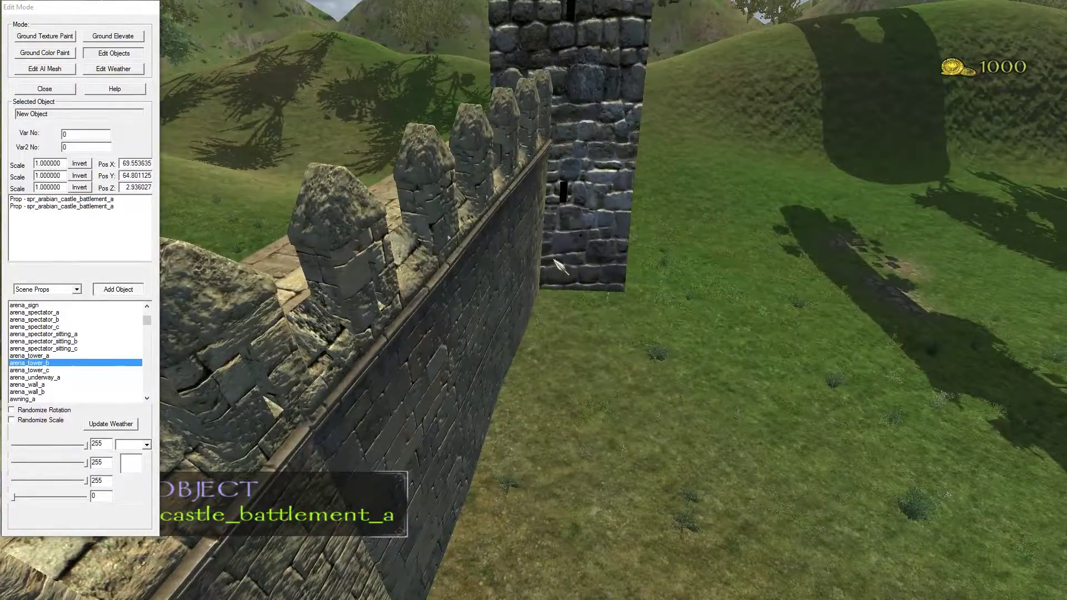
{"action": "mouse_move", "coordinate": [550, 244]}
{"action": "right_mouse_down"}
{"action": "mouse_move", "coordinate": [12, 498]}
{"action": "mouse_move", "coordinate": [517, 374]}
{"action": "right_mouse_up"}
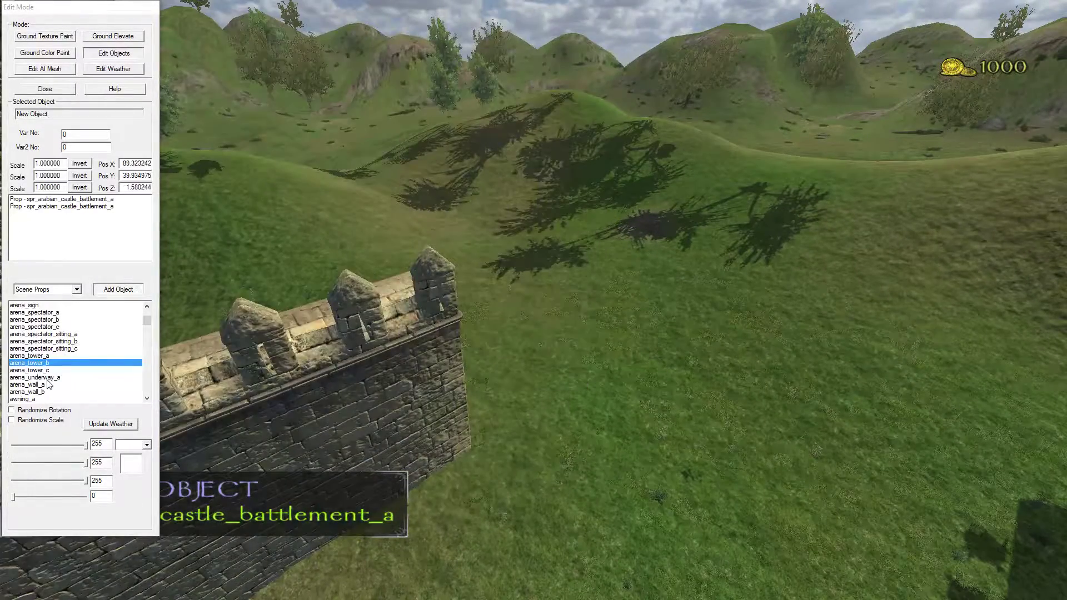
{"action": "left_click", "coordinate": [49, 384]}
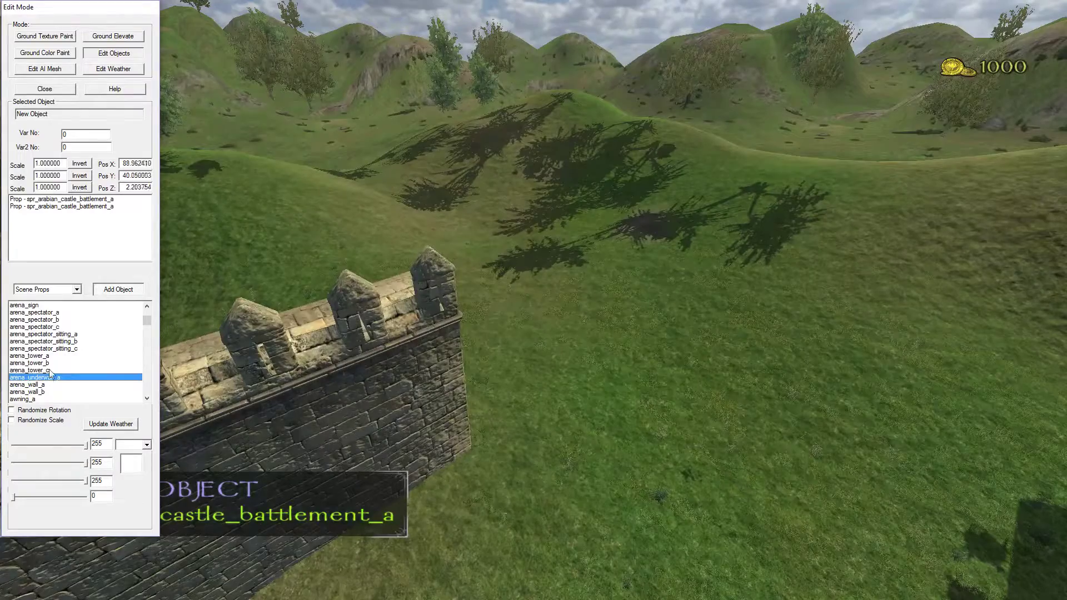
{"action": "left_click", "coordinate": [50, 364]}
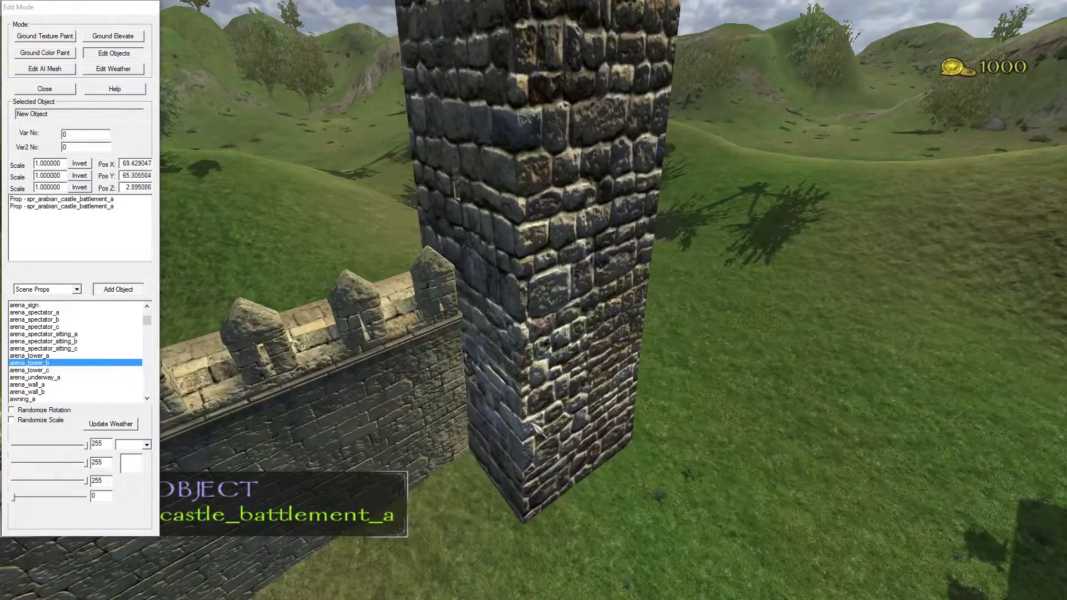
{"action": "left_click", "coordinate": [538, 434]}
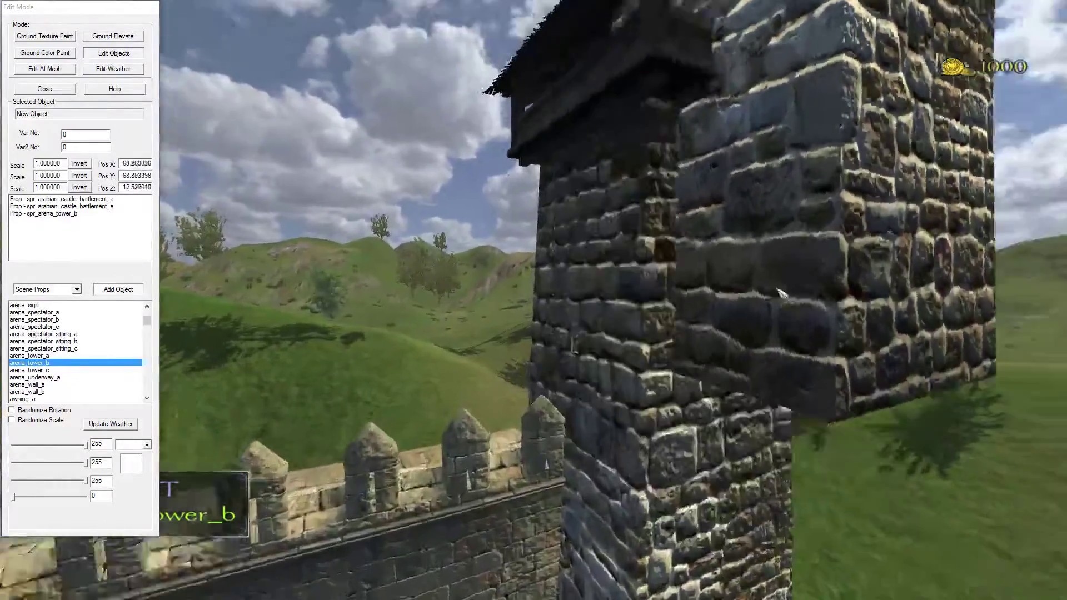
{"action": "right_click_drag", "start_coordinate": [779, 293], "coordinate": [177, 333]}
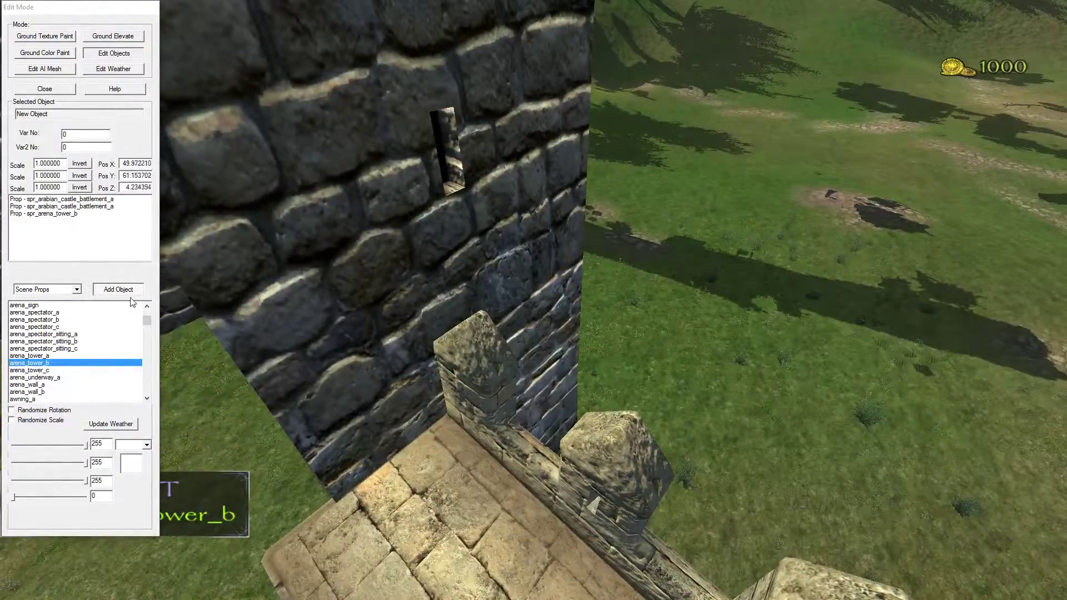
{"action": "left_click", "coordinate": [251, 309]}
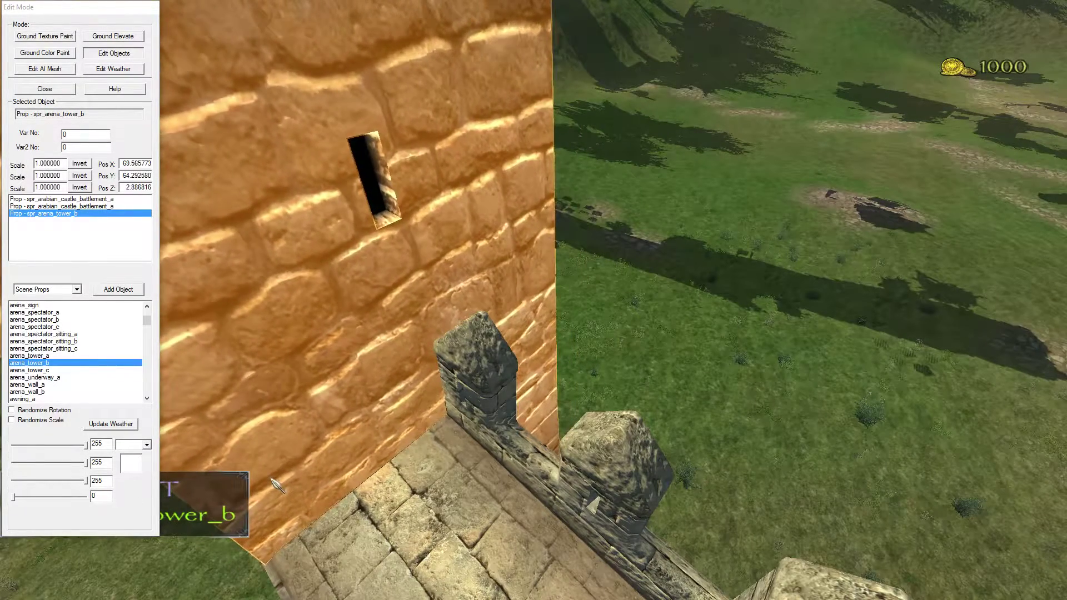
{"action": "mouse_move", "coordinate": [283, 477]}
{"action": "right_mouse_down"}
{"action": "mouse_move", "coordinate": [867, 326]}
{"action": "mouse_move", "coordinate": [19, 220]}
{"action": "mouse_move", "coordinate": [185, 212]}
{"action": "right_mouse_up"}
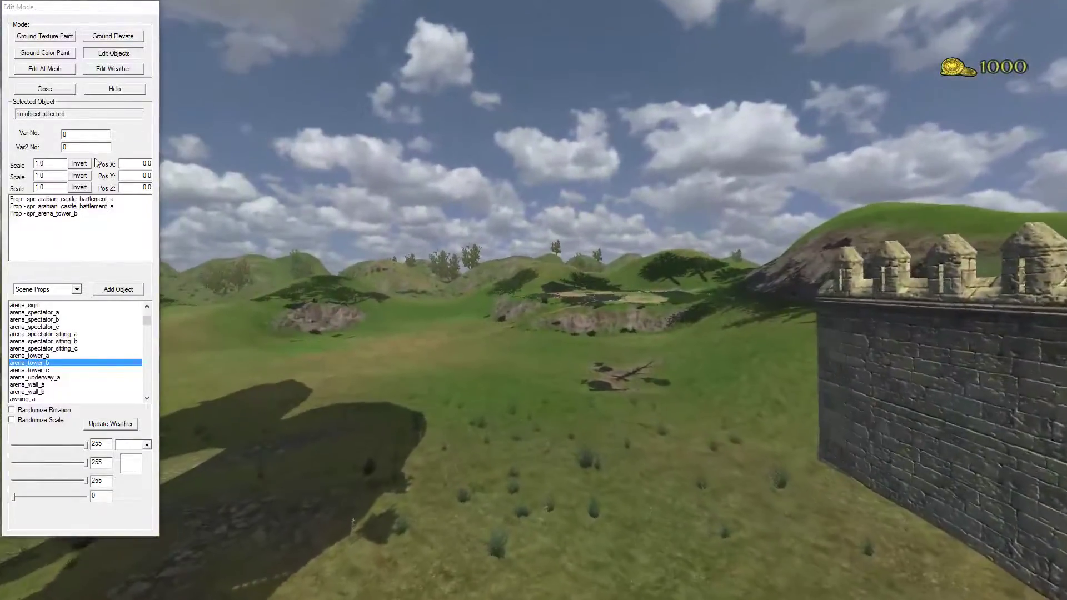
Step: Look down at the grass, then swing the view back to the battlement wall
{"action": "mouse_move", "coordinate": [186, 212]}
{"action": "right_mouse_down"}
{"action": "mouse_move", "coordinate": [94, 377]}
{"action": "mouse_move", "coordinate": [38, 233]}
{"action": "right_mouse_up"}
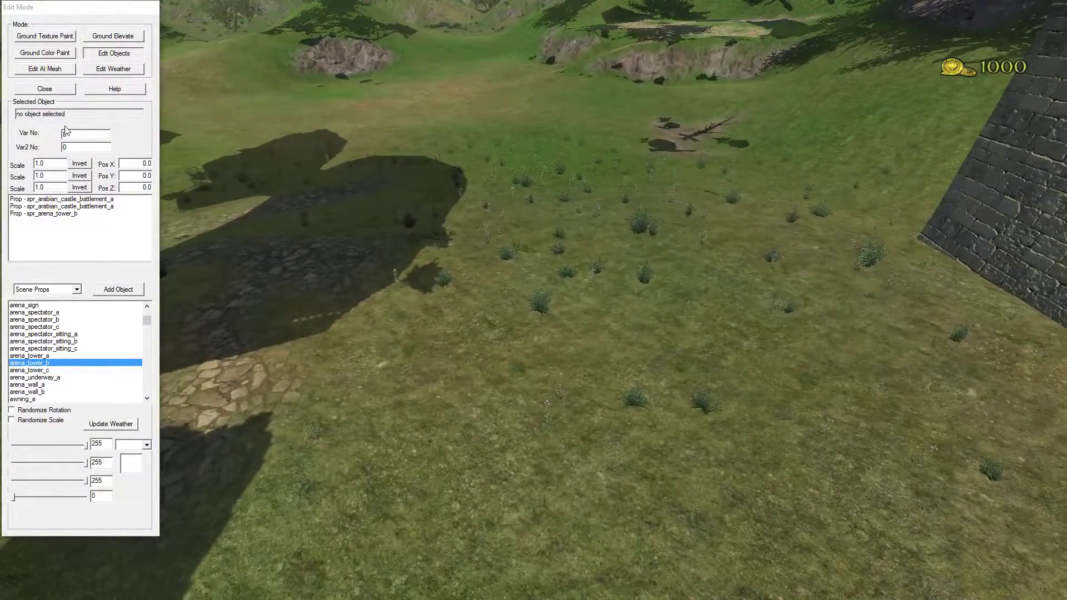
{"action": "mouse_move", "coordinate": [596, 364]}
{"action": "right_mouse_down"}
{"action": "mouse_move", "coordinate": [779, 213]}
{"action": "mouse_move", "coordinate": [574, 297]}
{"action": "mouse_move", "coordinate": [476, 381]}
{"action": "mouse_move", "coordinate": [572, 282]}
{"action": "mouse_move", "coordinate": [1026, 324]}
{"action": "right_mouse_up"}
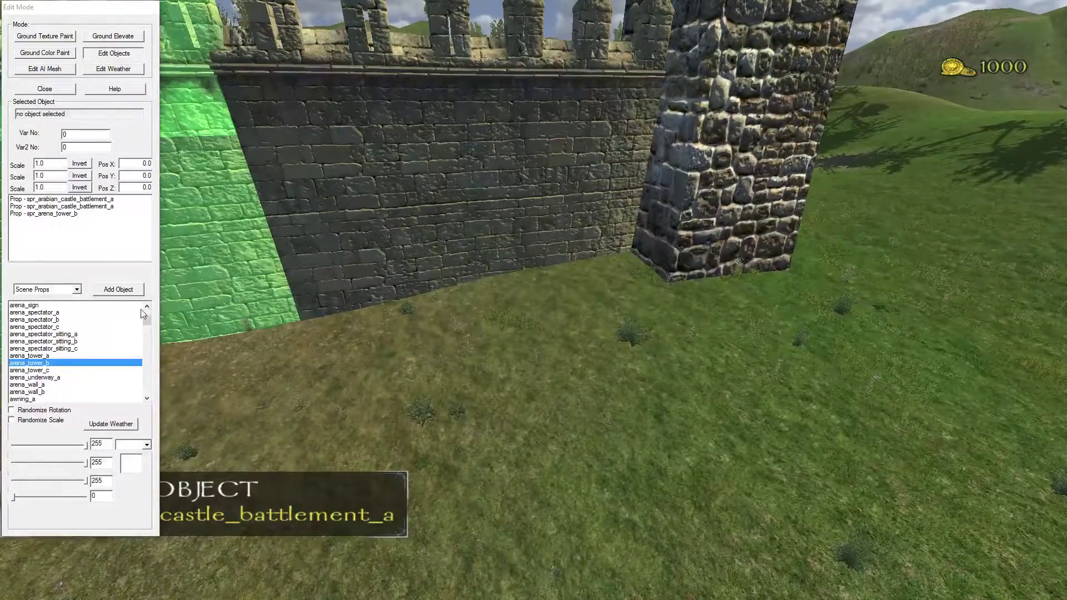
{"action": "scroll", "coordinate": [88, 345], "scroll_direction": "up", "scroll_amount": 1}
{"action": "scroll", "coordinate": [87, 346], "scroll_direction": "down", "scroll_amount": 3}
{"action": "scroll", "coordinate": [88, 346], "scroll_direction": "down", "scroll_amount": 3}
{"action": "scroll", "coordinate": [87, 346], "scroll_direction": "up", "scroll_amount": 5}
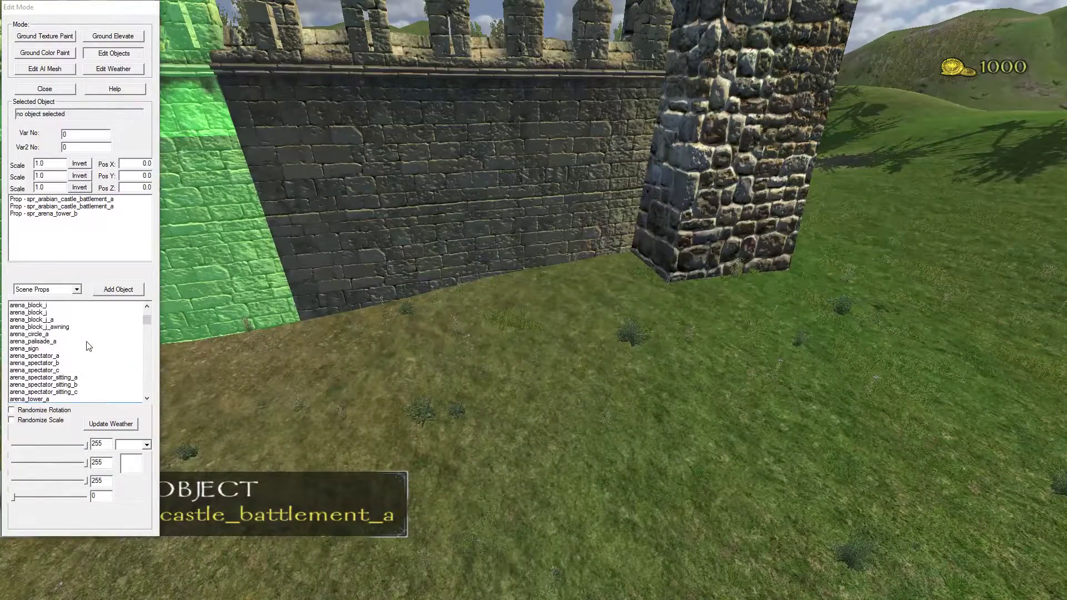
{"action": "scroll", "coordinate": [88, 346], "scroll_direction": "down", "scroll_amount": 4}
{"action": "scroll", "coordinate": [87, 346], "scroll_direction": "down", "scroll_amount": 3}
{"action": "scroll", "coordinate": [84, 334], "scroll_direction": "down", "scroll_amount": 2}
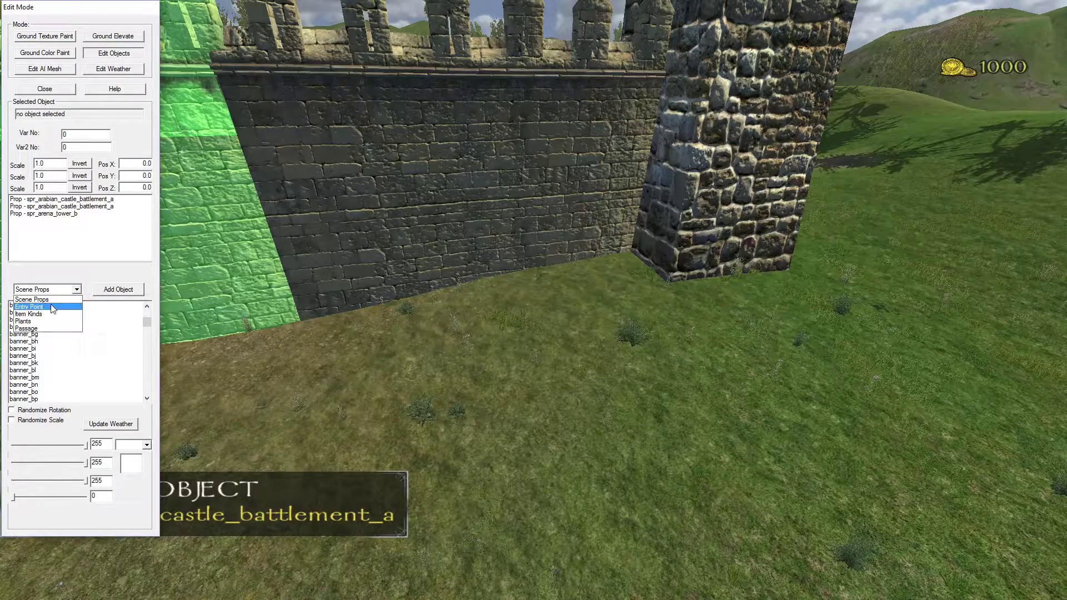
Step: Switch to Entry Point objects and place entry points 0 and 1 on the grass by the tower
{"action": "left_click", "coordinate": [71, 306]}
{"action": "left_click", "coordinate": [125, 290]}
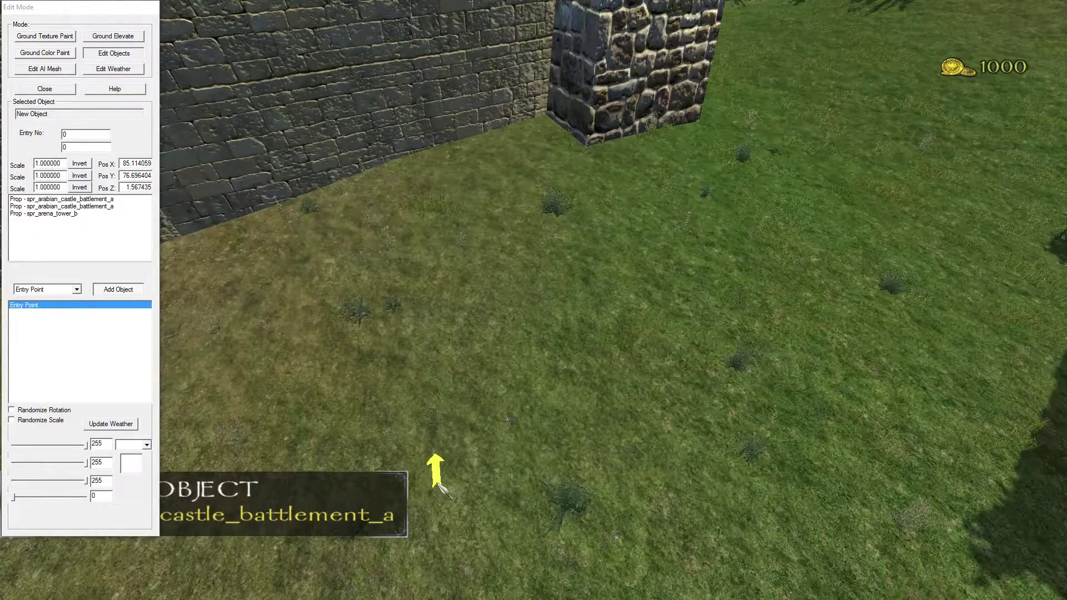
{"action": "right_click_drag", "start_coordinate": [457, 488], "coordinate": [738, 430]}
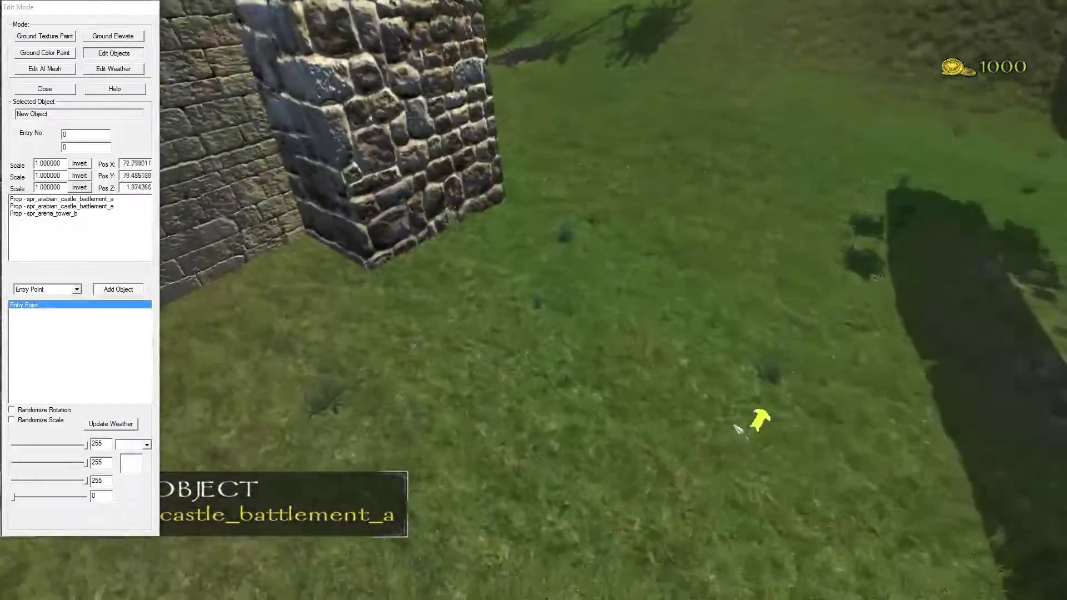
{"action": "left_click", "coordinate": [575, 377]}
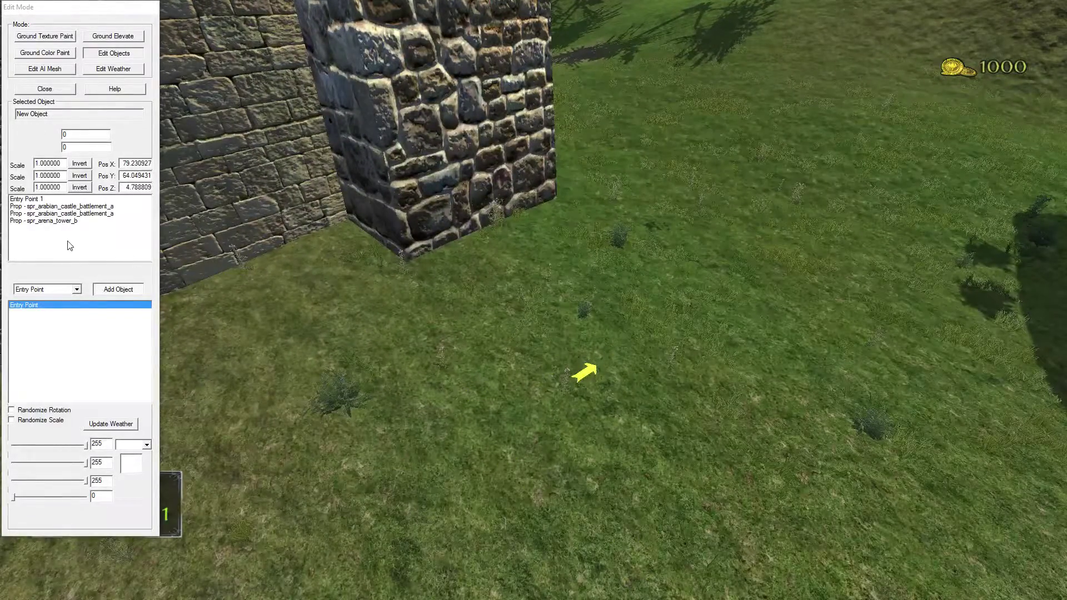
{"action": "left_click", "coordinate": [53, 200]}
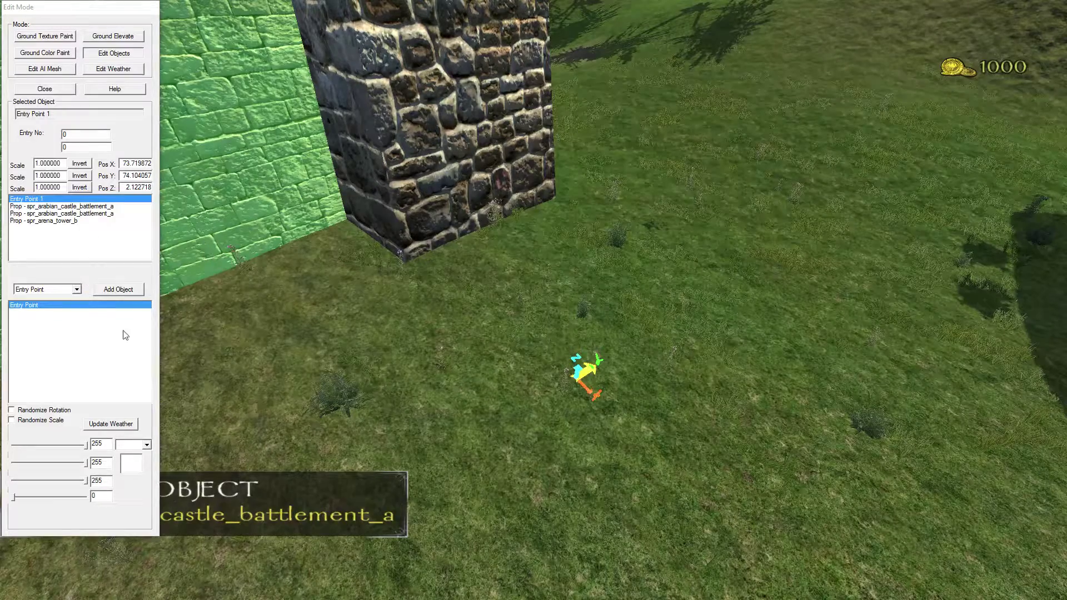
{"action": "left_click", "coordinate": [118, 288]}
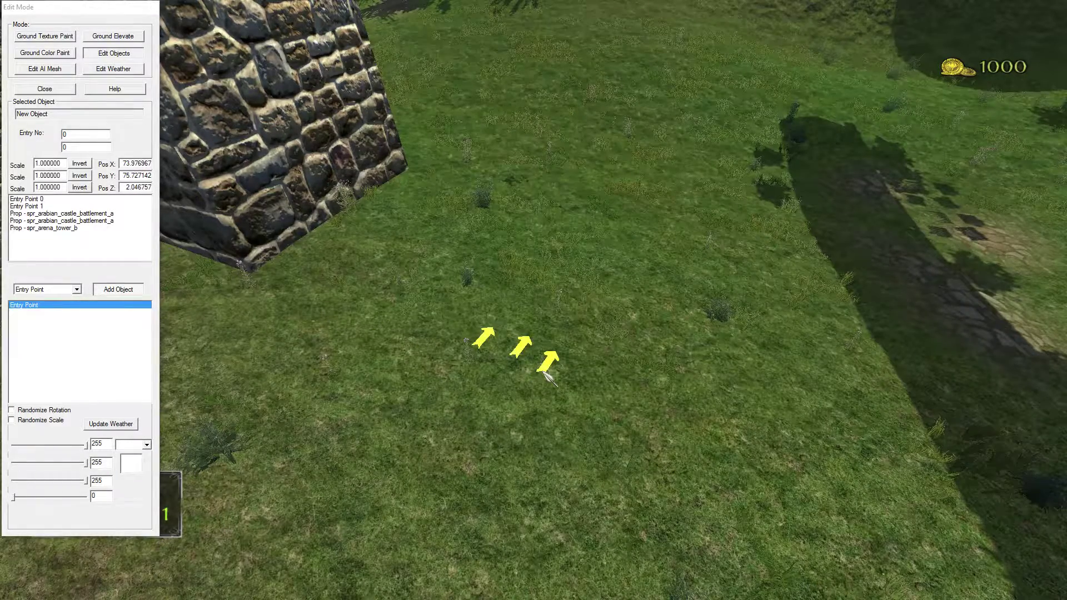
Step: Drop about a dozen more entry points around the tower and up the slope, reaching entry 24
{"action": "left_click", "coordinate": [646, 429]}
{"action": "left_click", "coordinate": [534, 504]}
{"action": "left_click", "coordinate": [373, 410]}
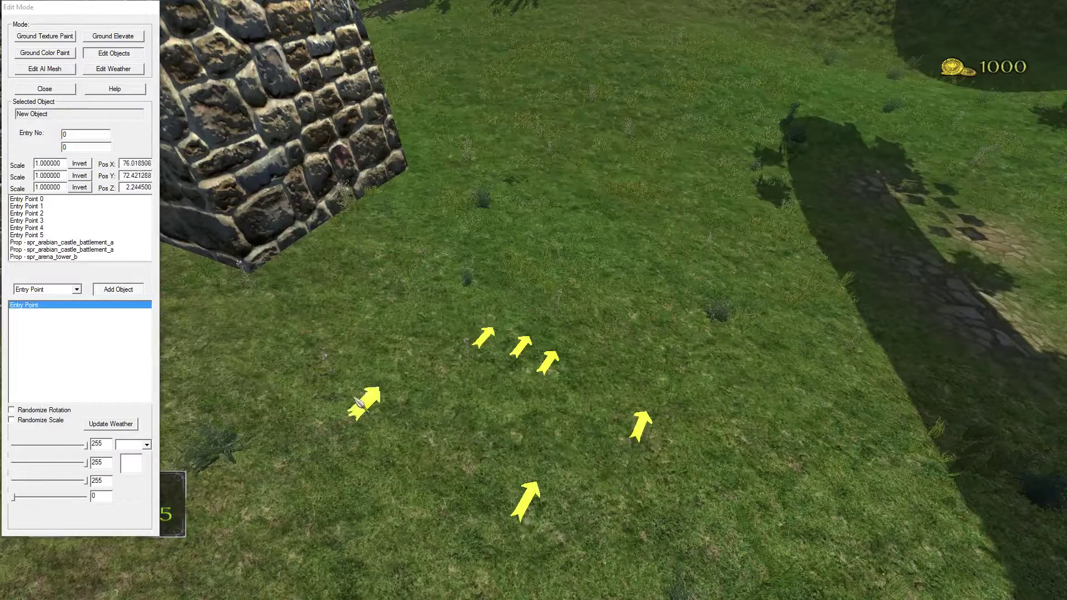
{"action": "left_click", "coordinate": [381, 311]}
{"action": "left_click", "coordinate": [471, 267]}
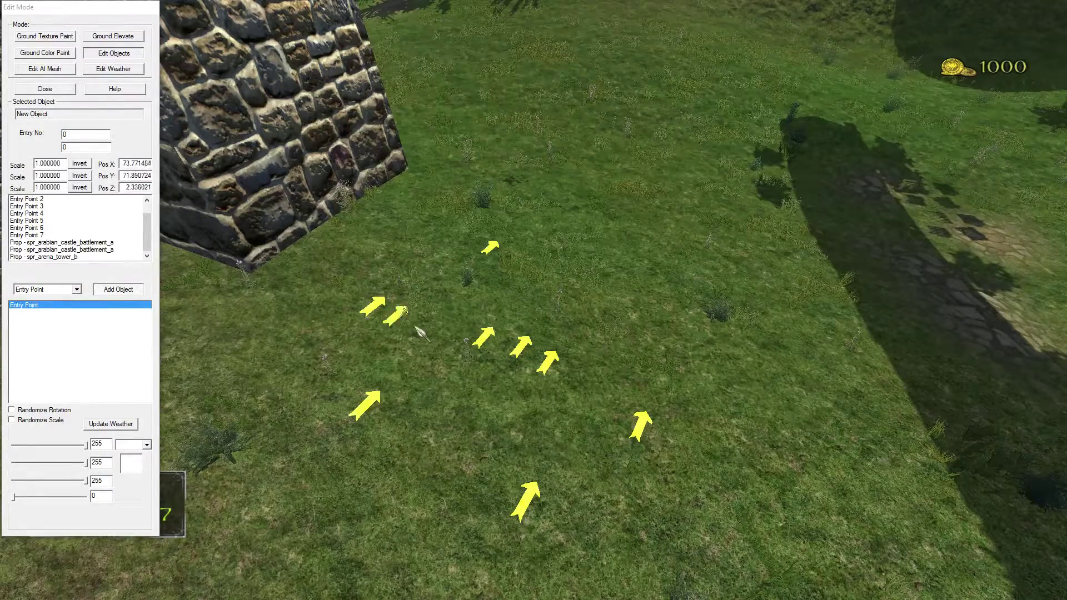
{"action": "left_click", "coordinate": [639, 307]}
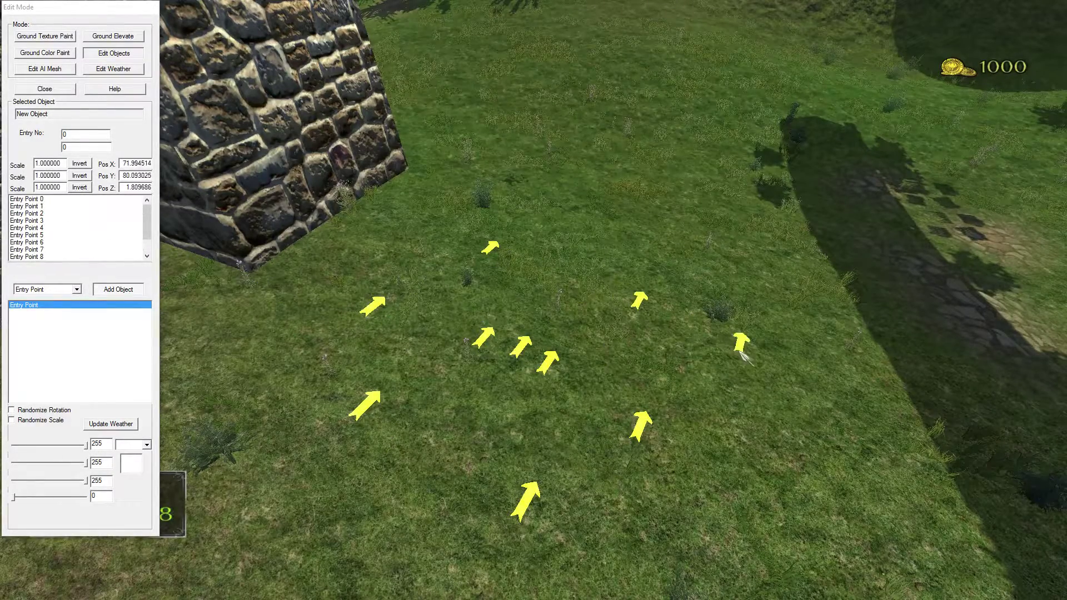
{"action": "left_click", "coordinate": [257, 254]}
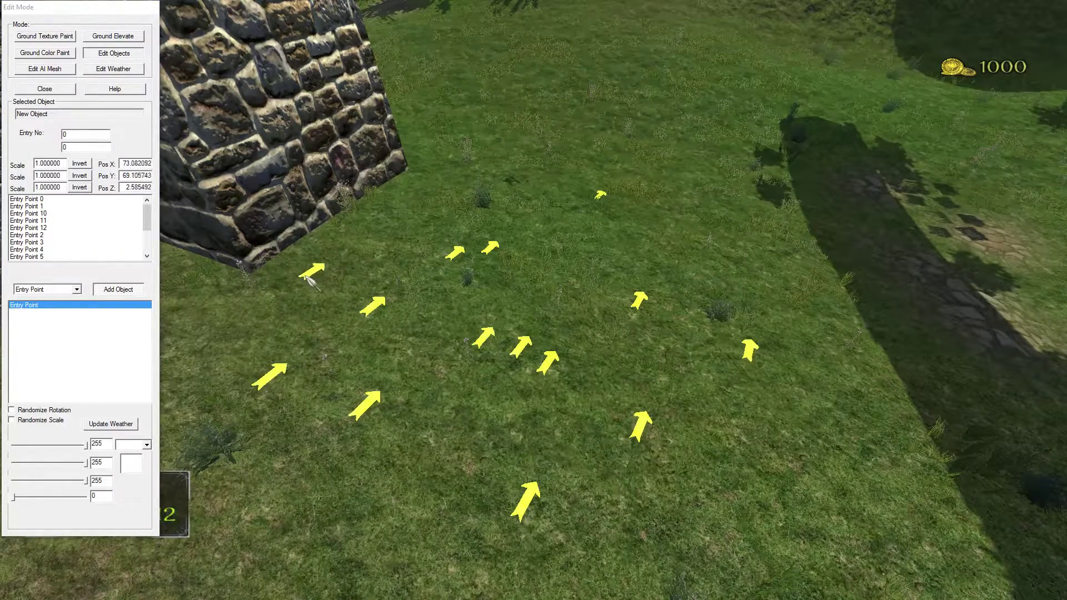
{"action": "left_click", "coordinate": [786, 343]}
{"action": "left_click", "coordinate": [828, 460]}
{"action": "scroll", "coordinate": [77, 239], "scroll_direction": "down", "scroll_amount": 1}
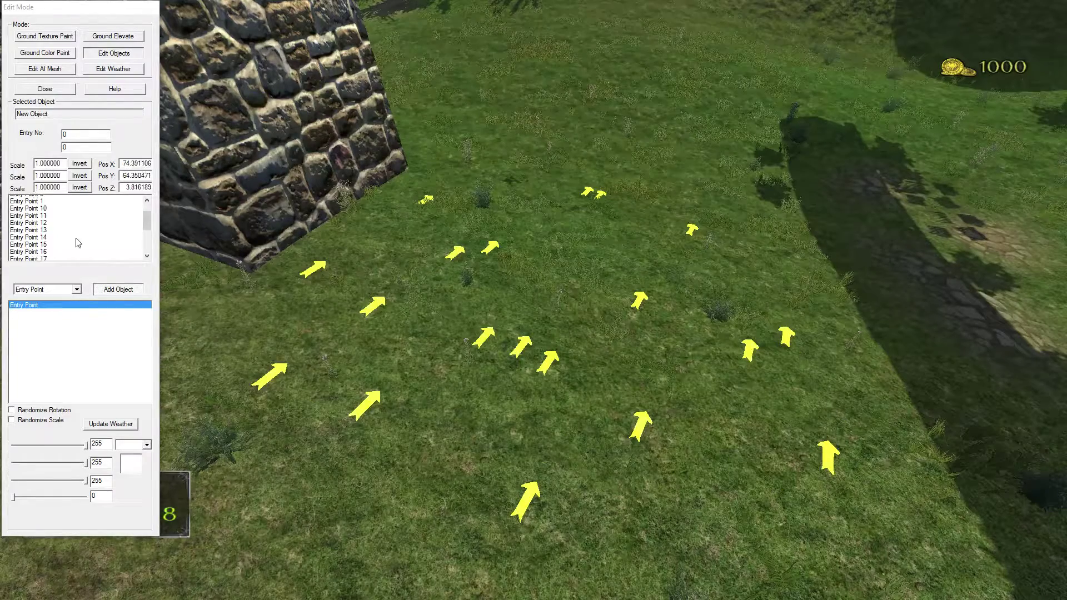
{"action": "scroll", "coordinate": [114, 259], "scroll_direction": "down", "scroll_amount": 1}
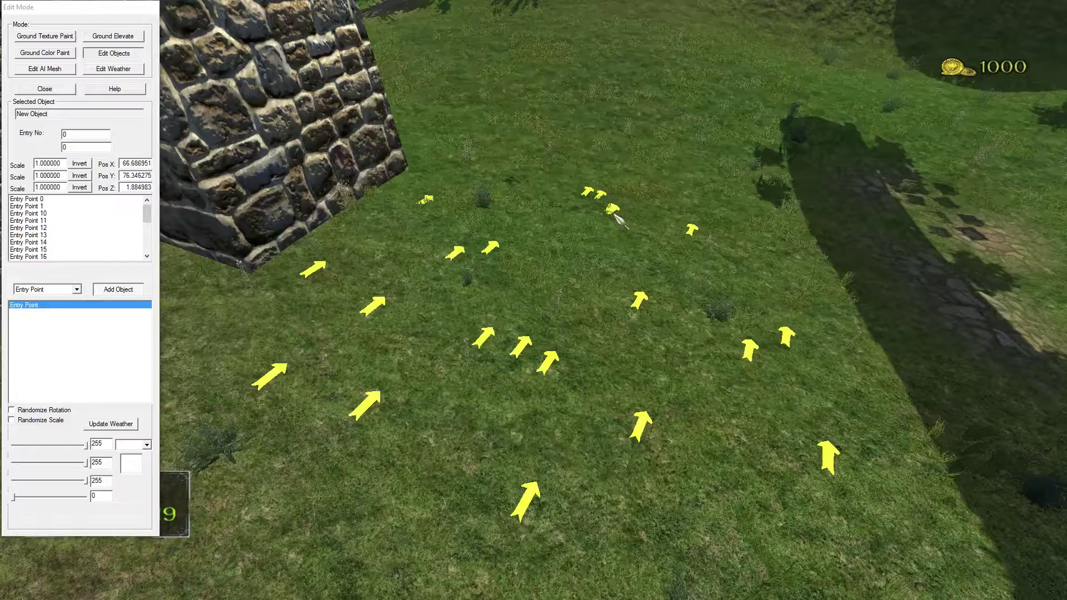
{"action": "left_click", "coordinate": [495, 123]}
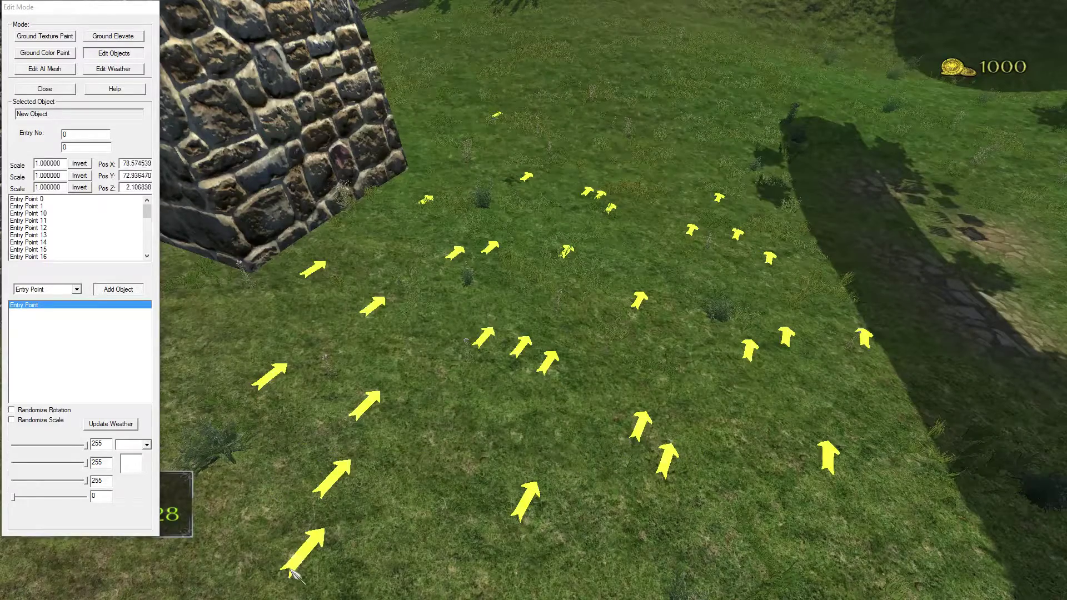
{"action": "left_click", "coordinate": [274, 572]}
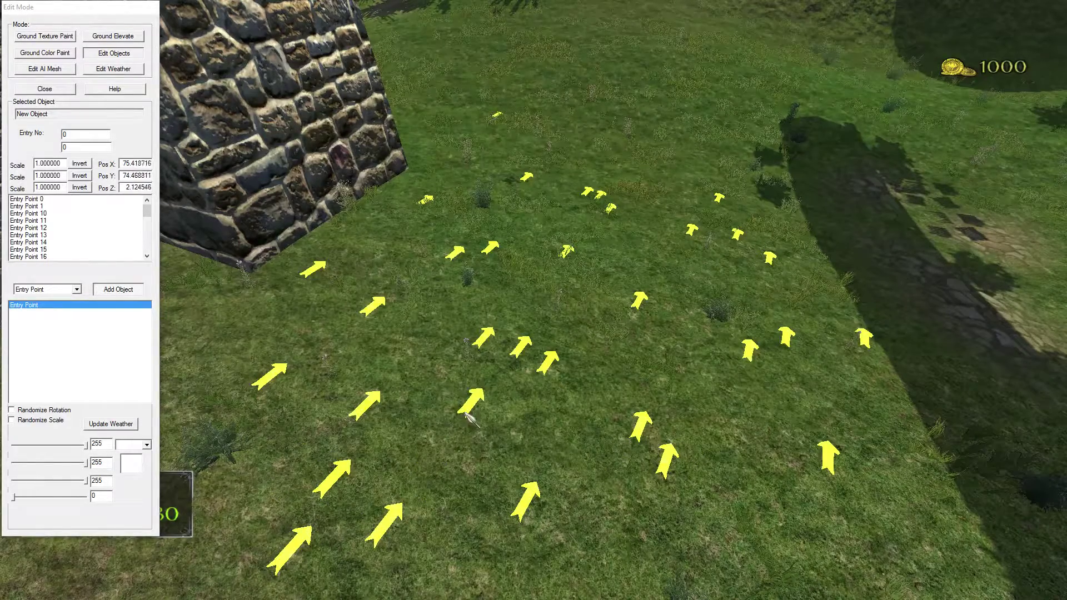
{"action": "mouse_move", "coordinate": [465, 446]}
{"action": "middle_mouse_down"}
{"action": "mouse_move", "coordinate": [658, 598]}
{"action": "mouse_move", "coordinate": [752, 515]}
{"action": "mouse_move", "coordinate": [873, 515]}
{"action": "mouse_move", "coordinate": [873, 251]}
{"action": "mouse_move", "coordinate": [797, 524]}
{"action": "middle_mouse_up"}
{"action": "scroll", "coordinate": [94, 242], "scroll_direction": "down", "scroll_amount": 3}
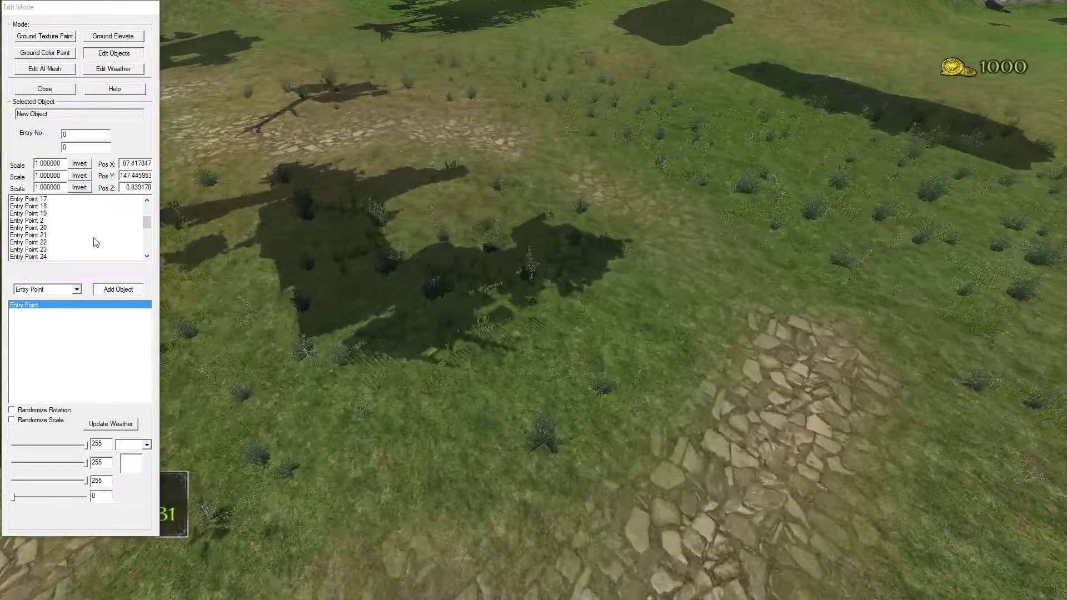
{"action": "scroll", "coordinate": [94, 241], "scroll_direction": "down", "scroll_amount": 1}
Step: Tilt the view to the far hillside, move the editor window right, and place the first entry points
{"action": "middle_click_drag", "start_coordinate": [453, 345], "coordinate": [452, 167]}
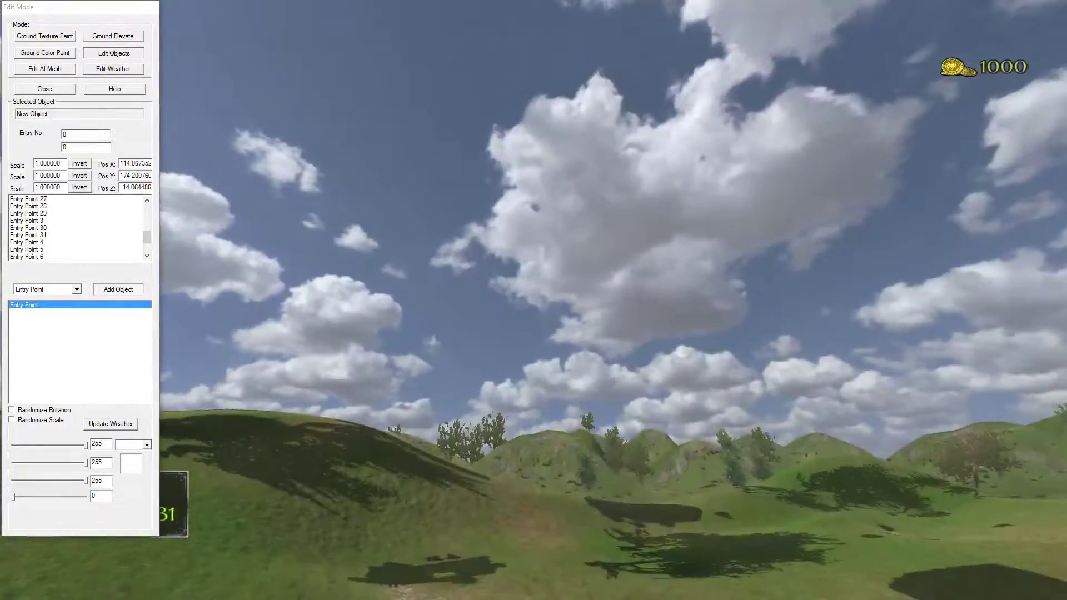
{"action": "middle_click_drag", "start_coordinate": [504, 251], "coordinate": [504, 419]}
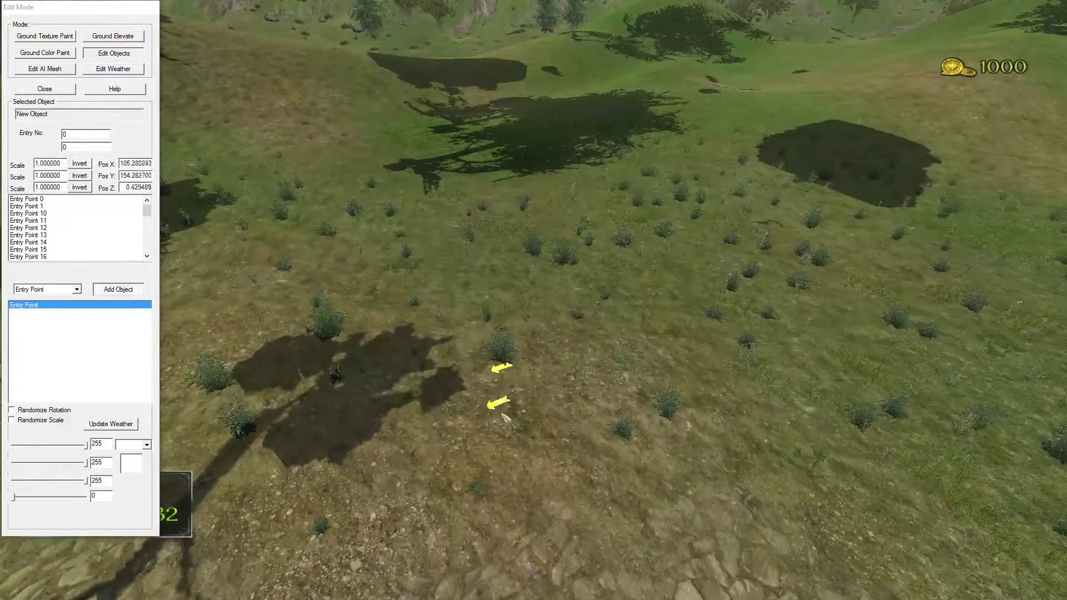
{"action": "scroll", "coordinate": [97, 231], "scroll_direction": "down", "scroll_amount": 2}
{"action": "scroll", "coordinate": [98, 231], "scroll_direction": "down", "scroll_amount": 1}
{"action": "scroll", "coordinate": [98, 231], "scroll_direction": "down", "scroll_amount": 2}
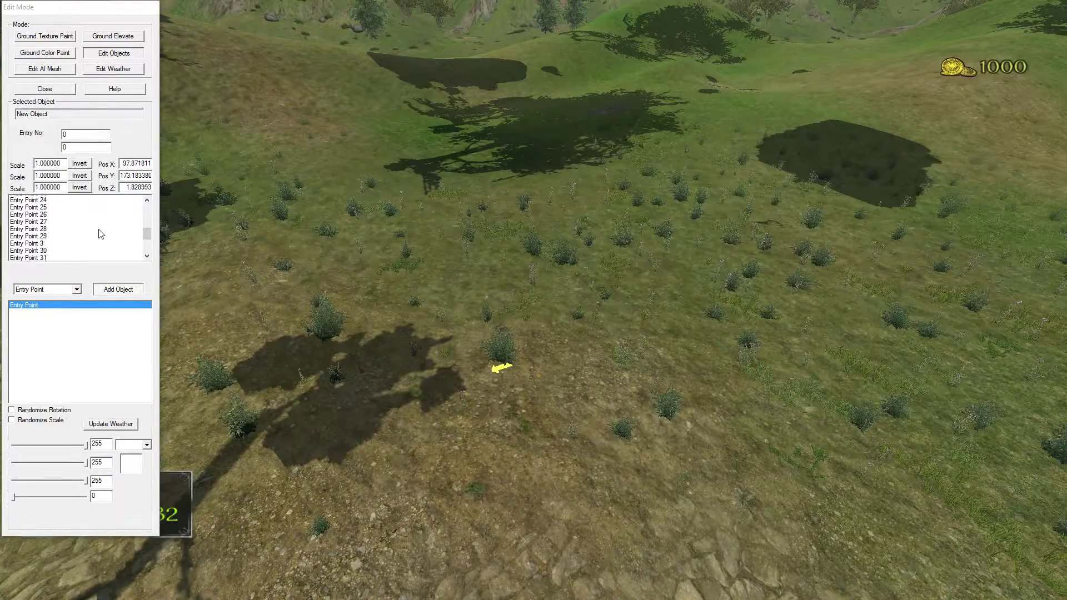
{"action": "scroll", "coordinate": [99, 233], "scroll_direction": "down", "scroll_amount": 1}
{"action": "scroll", "coordinate": [98, 233], "scroll_direction": "down", "scroll_amount": 2}
{"action": "scroll", "coordinate": [98, 231], "scroll_direction": "down", "scroll_amount": 2}
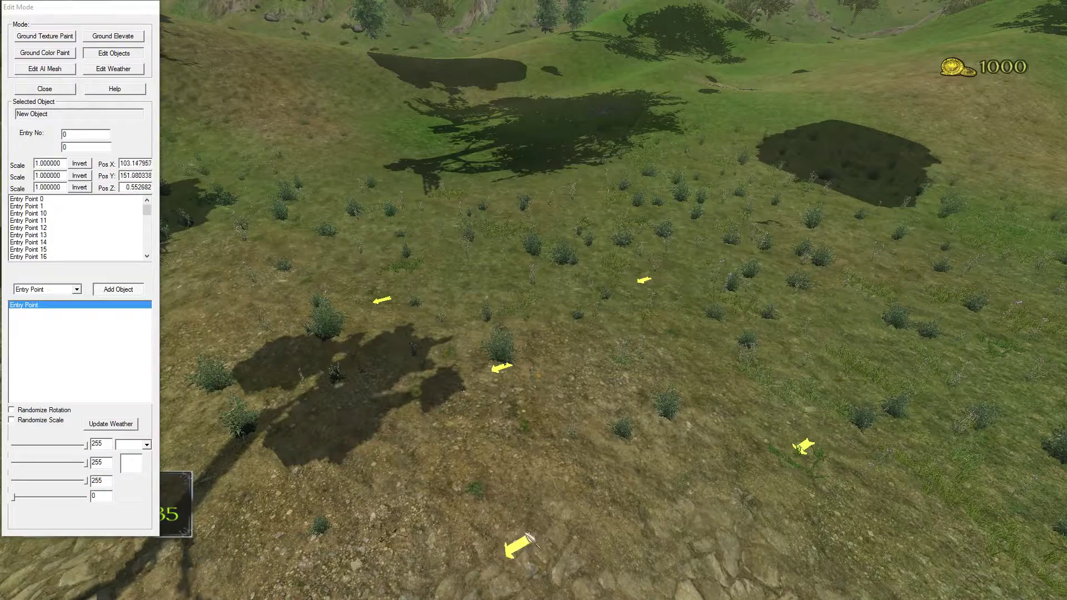
{"action": "left_click", "coordinate": [313, 227]}
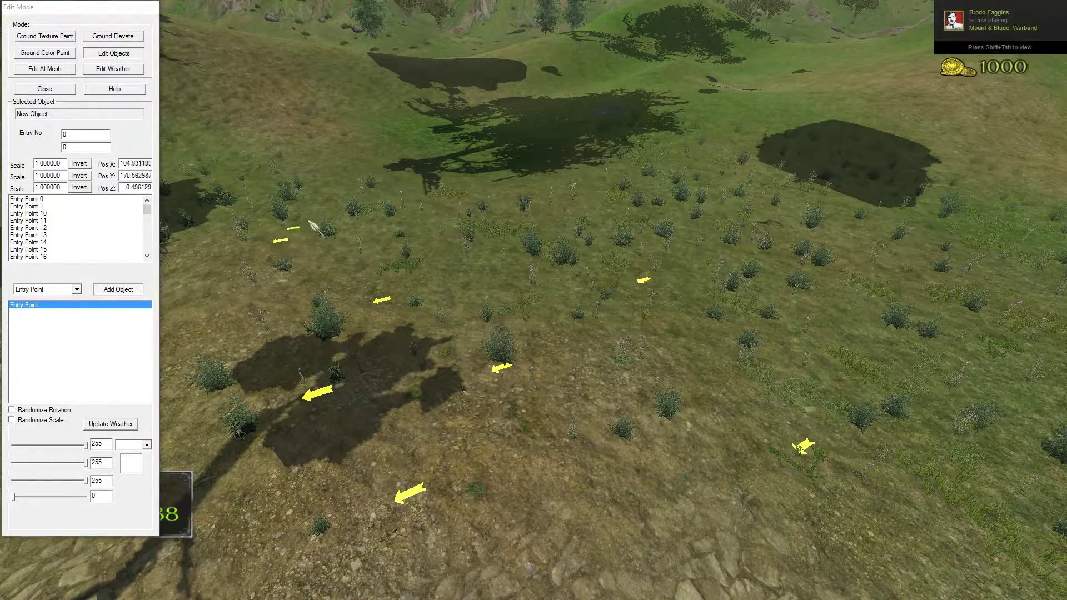
{"action": "left_click_drag", "start_coordinate": [55, 7], "coordinate": [1002, 23]}
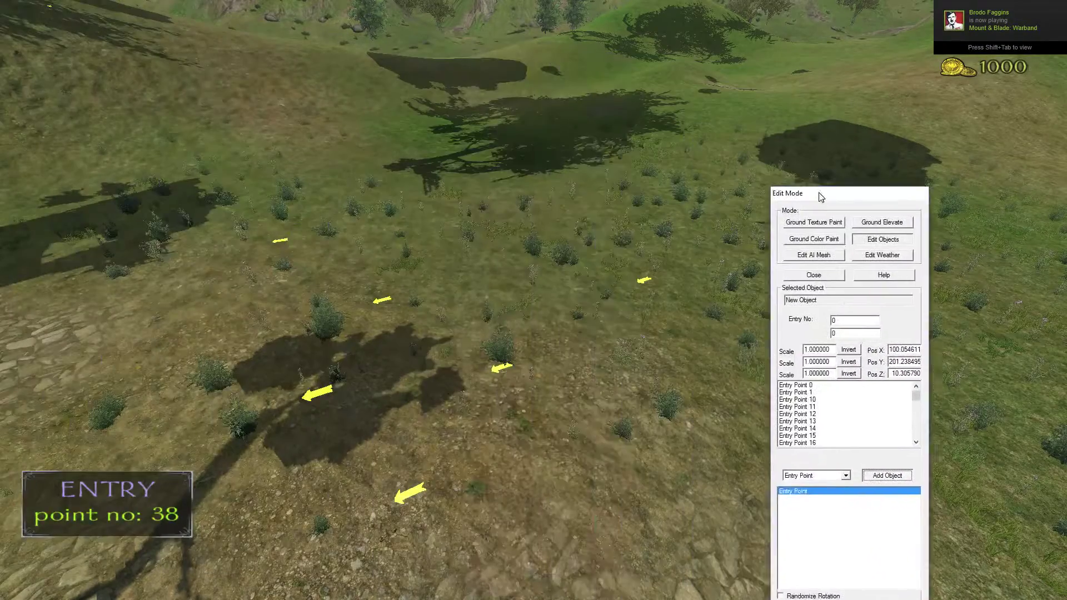
{"action": "left_click", "coordinate": [499, 257]}
{"action": "left_click", "coordinate": [542, 287]}
{"action": "left_click", "coordinate": [567, 352]}
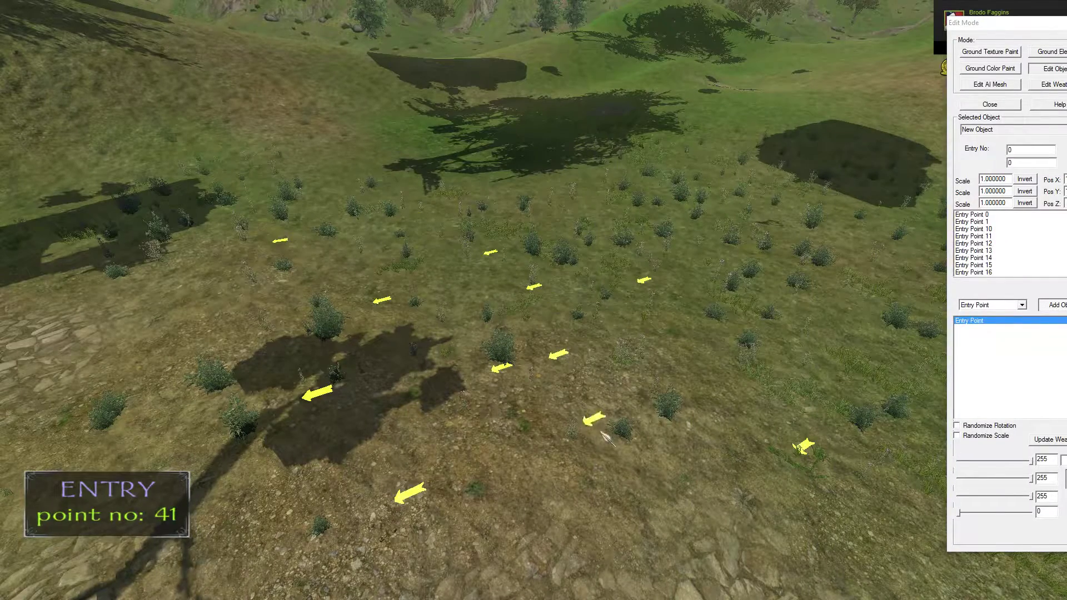
Step: Scatter entry points across the lower hillside, the far slope and the right slope
{"action": "left_click", "coordinate": [593, 458]}
{"action": "left_click", "coordinate": [517, 530]}
{"action": "left_click", "coordinate": [218, 419]}
{"action": "left_click", "coordinate": [159, 268]}
{"action": "left_click", "coordinate": [215, 175]}
{"action": "left_click", "coordinate": [395, 144]}
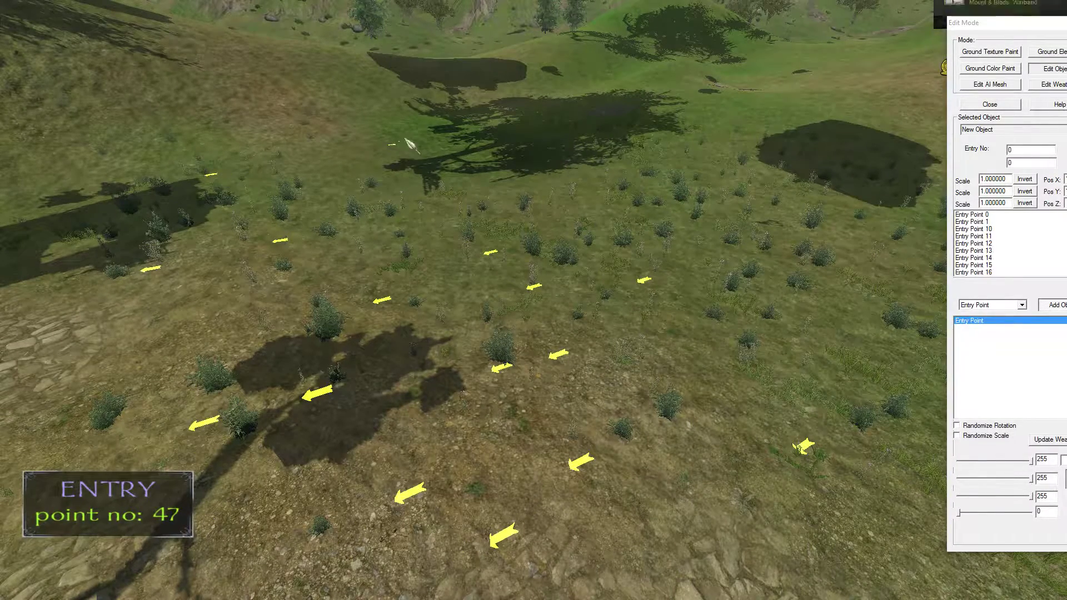
{"action": "left_click", "coordinate": [454, 83]}
{"action": "left_click", "coordinate": [750, 224]}
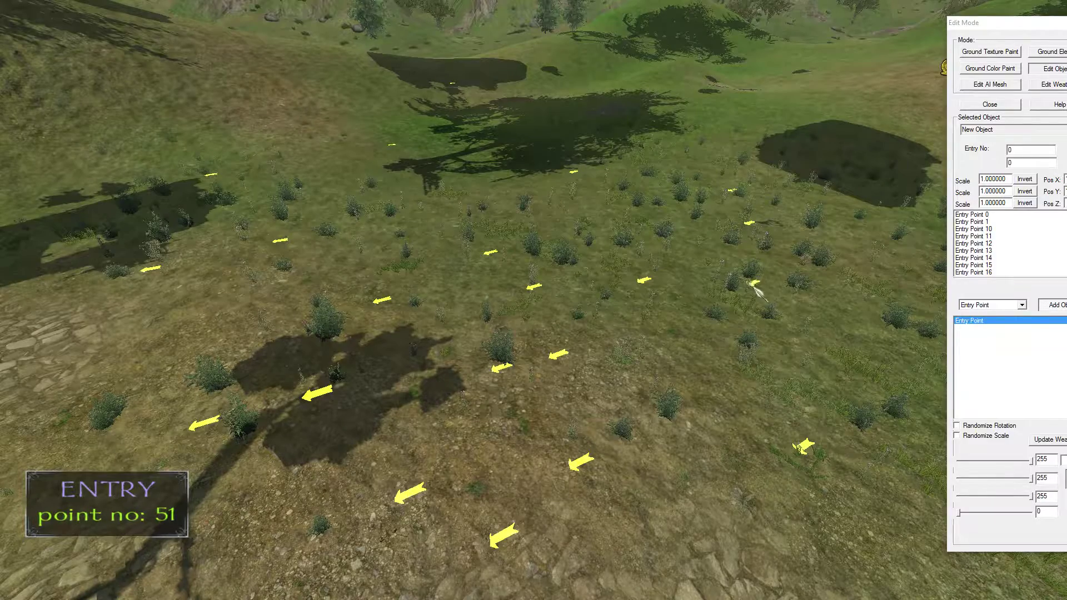
{"action": "left_click", "coordinate": [738, 320]}
Step: Fill the lower left, left side and a centre row with entry points, reaching entry 64
{"action": "left_click", "coordinate": [358, 460]}
{"action": "left_click", "coordinate": [164, 423]}
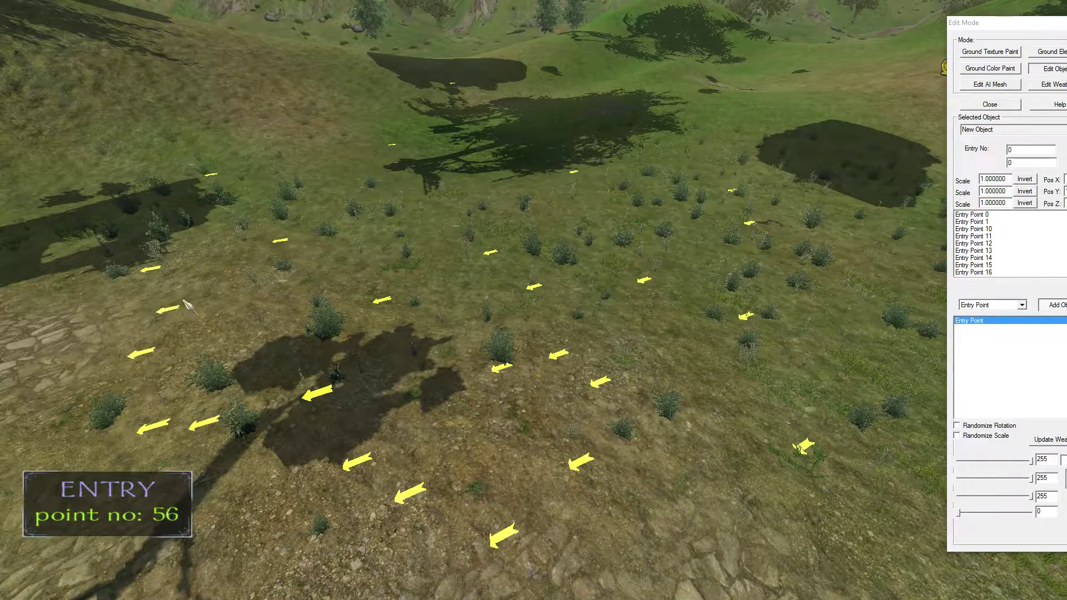
{"action": "left_click", "coordinate": [198, 292]}
{"action": "left_click", "coordinate": [235, 271]}
{"action": "left_click", "coordinate": [490, 360]}
{"action": "left_click", "coordinate": [527, 380]}
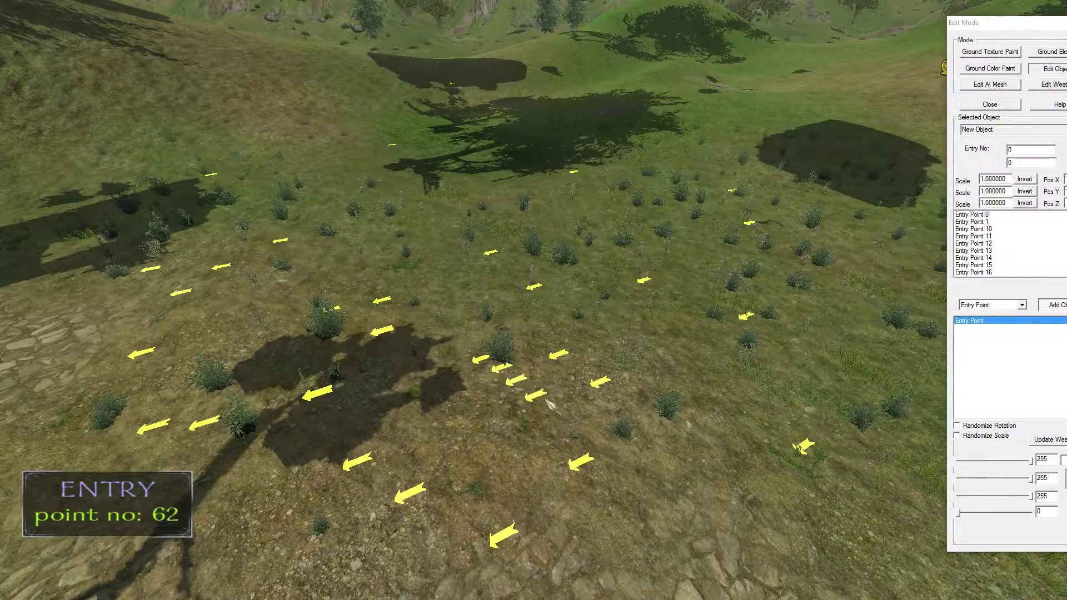
{"action": "left_click", "coordinate": [550, 404]}
{"action": "left_click", "coordinate": [557, 470]}
{"action": "mouse_move", "coordinate": [650, 507]}
{"action": "right_mouse_down"}
{"action": "mouse_move", "coordinate": [794, 408]}
{"action": "mouse_move", "coordinate": [999, 340]}
{"action": "right_mouse_up"}
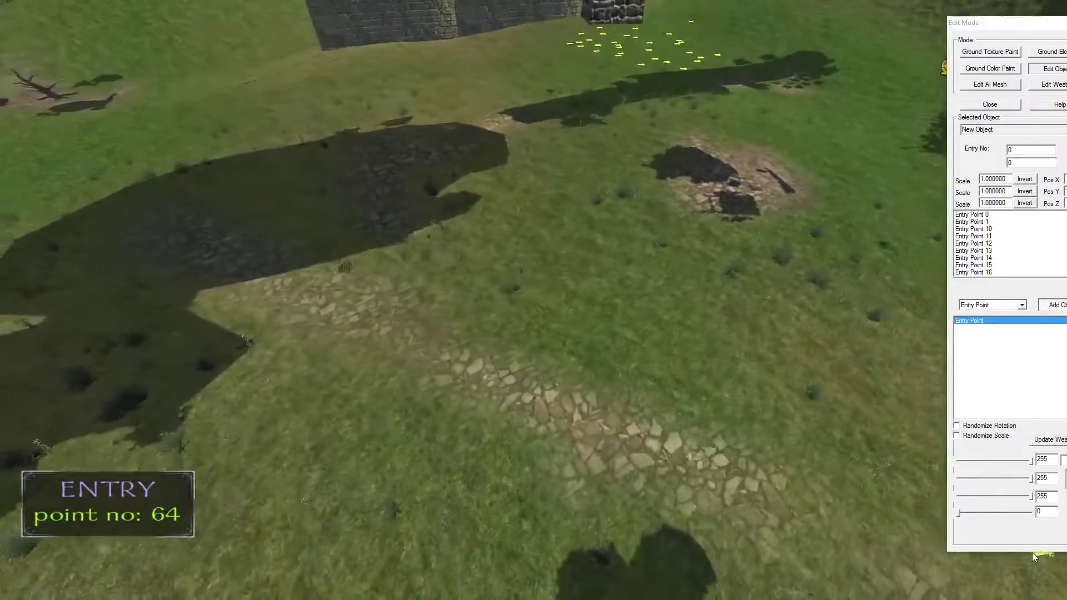
{"action": "mouse_move", "coordinate": [999, 340]}
{"action": "right_mouse_down"}
{"action": "mouse_move", "coordinate": [1052, 592]}
{"action": "mouse_move", "coordinate": [519, 412]}
{"action": "right_mouse_up"}
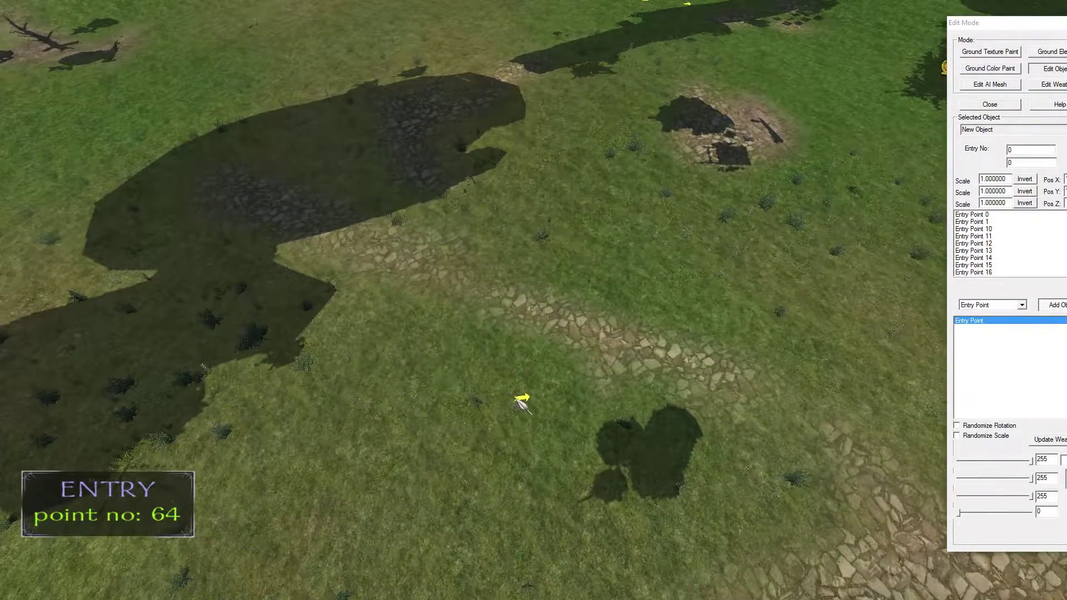
{"action": "left_click", "coordinate": [594, 494]}
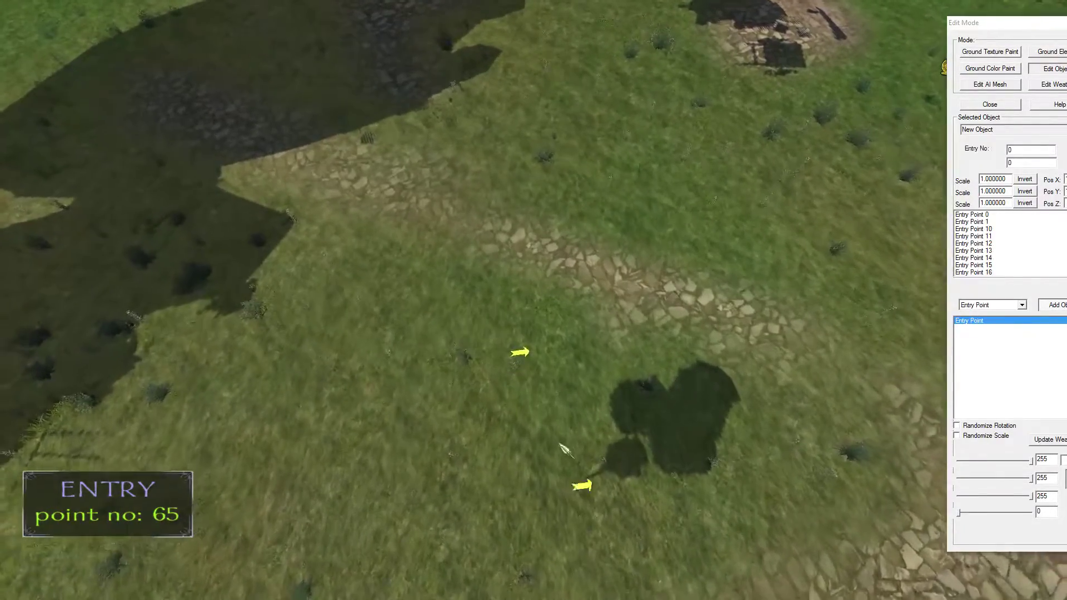
{"action": "right_click_drag", "start_coordinate": [593, 493], "coordinate": [420, 473]}
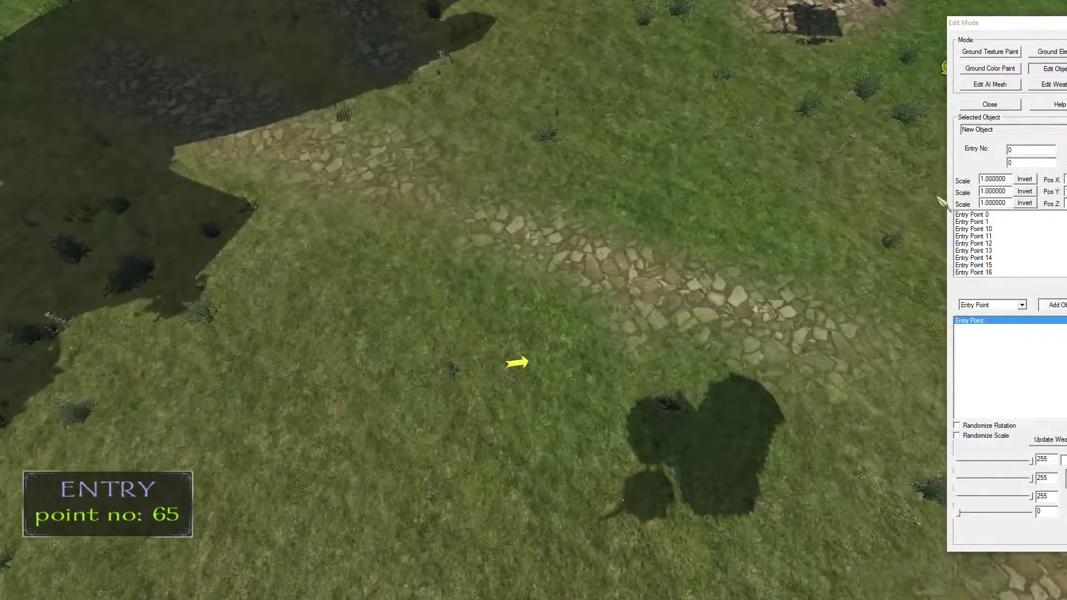
{"action": "scroll", "coordinate": [1014, 246], "scroll_direction": "down", "scroll_amount": 2}
{"action": "scroll", "coordinate": [1013, 247], "scroll_direction": "down", "scroll_amount": 3}
{"action": "scroll", "coordinate": [1014, 247], "scroll_direction": "down", "scroll_amount": 2}
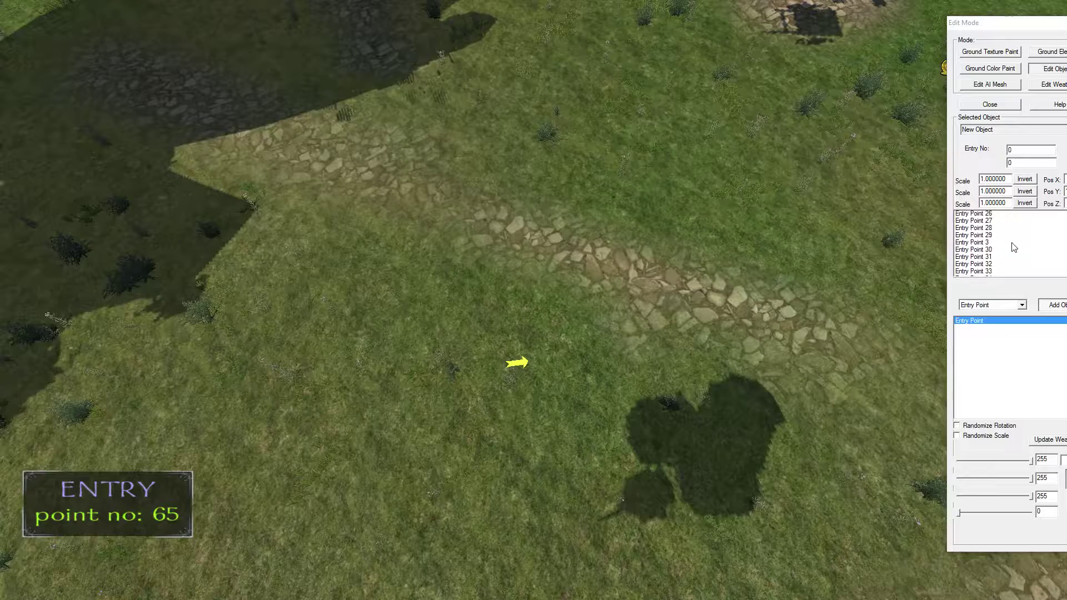
{"action": "scroll", "coordinate": [1014, 247], "scroll_direction": "down", "scroll_amount": 2}
{"action": "scroll", "coordinate": [1014, 247], "scroll_direction": "down", "scroll_amount": 2}
{"action": "scroll", "coordinate": [1014, 247], "scroll_direction": "down", "scroll_amount": 2}
{"action": "scroll", "coordinate": [1014, 248], "scroll_direction": "down", "scroll_amount": 3}
{"action": "scroll", "coordinate": [1018, 254], "scroll_direction": "down", "scroll_amount": 2}
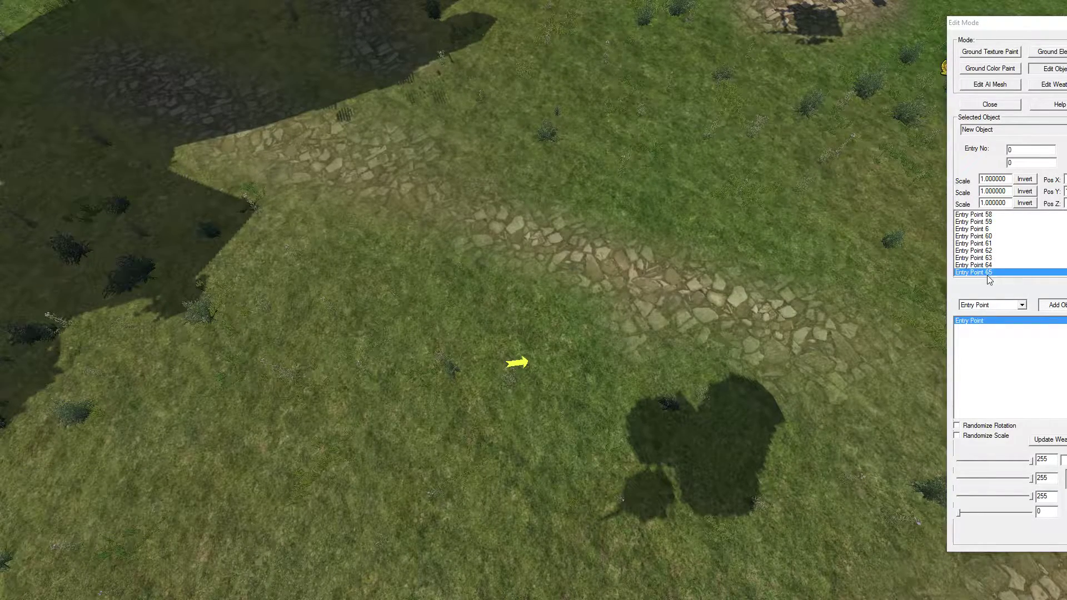
{"action": "key", "text": "w"}
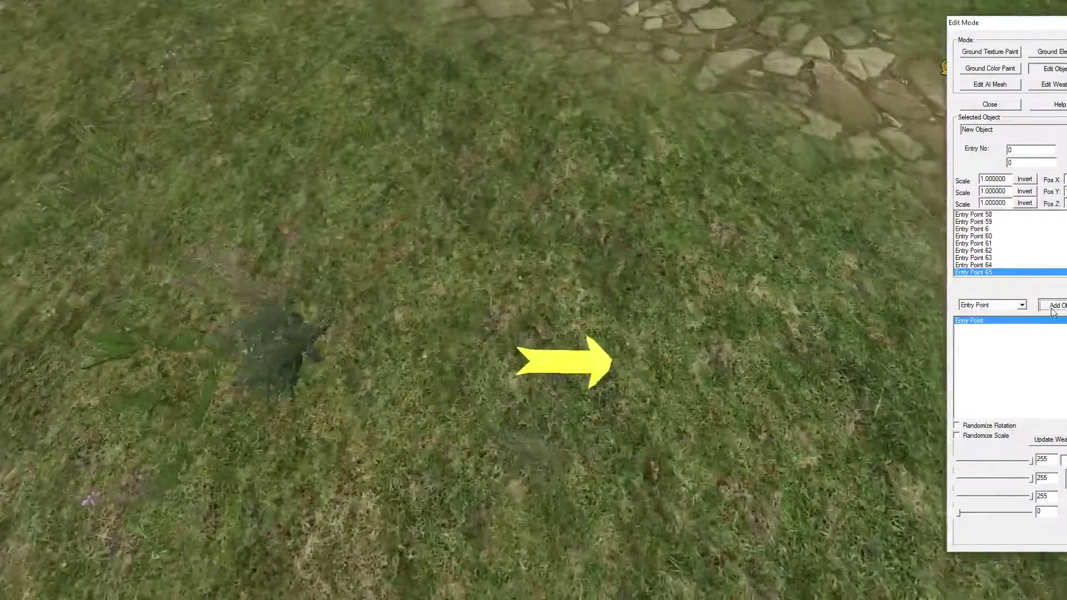
{"action": "left_click", "coordinate": [989, 275]}
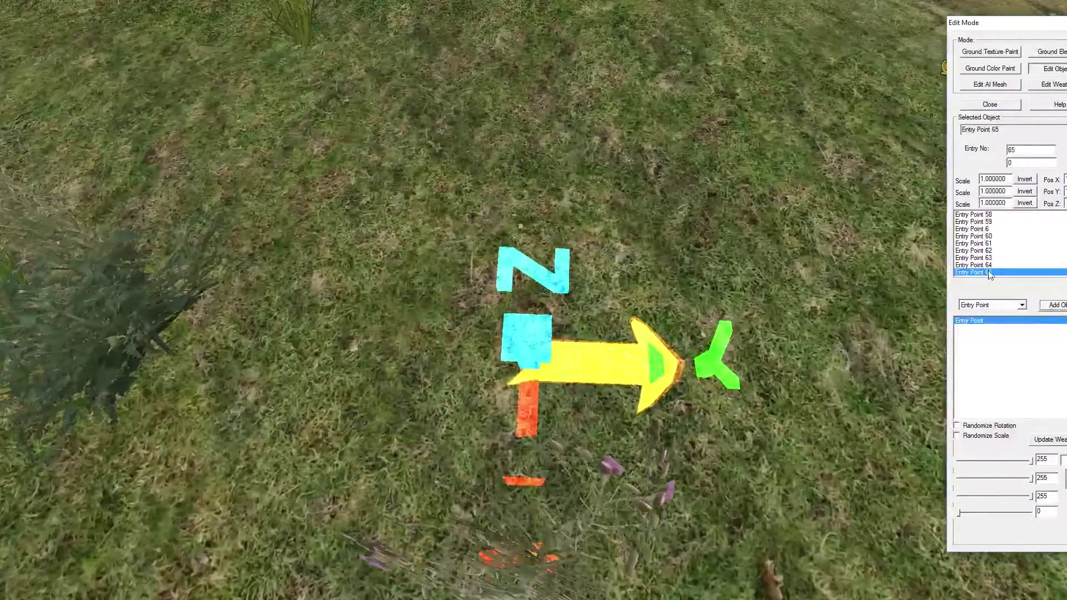
{"action": "key", "text": "Delete"}
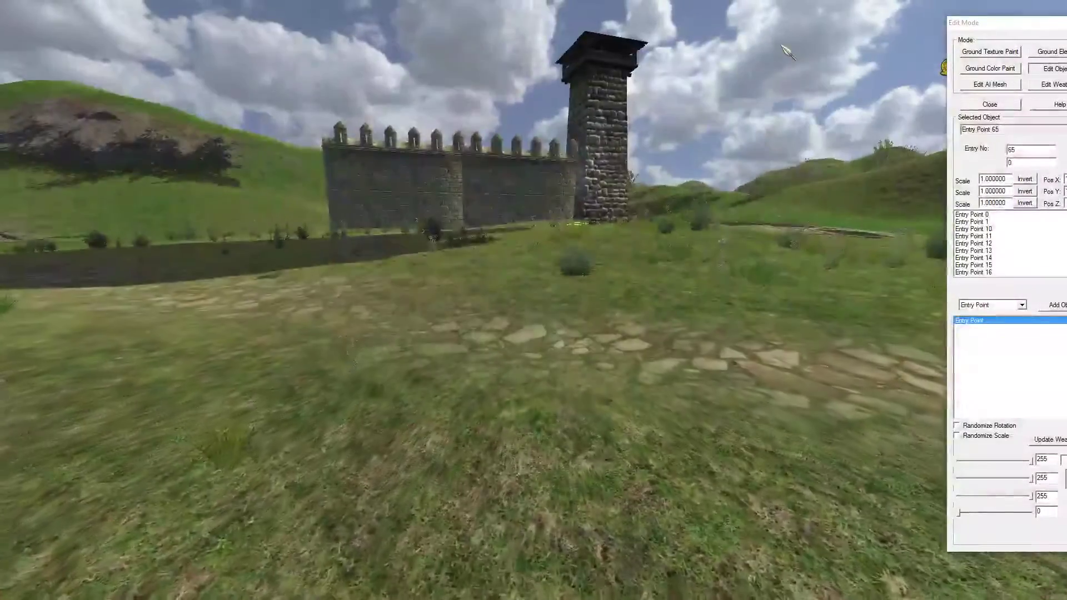
{"action": "mouse_move", "coordinate": [533, 333]}
{"action": "right_mouse_down"}
{"action": "mouse_move", "coordinate": [534, 209]}
{"action": "mouse_move", "coordinate": [534, 375]}
{"action": "right_mouse_up"}
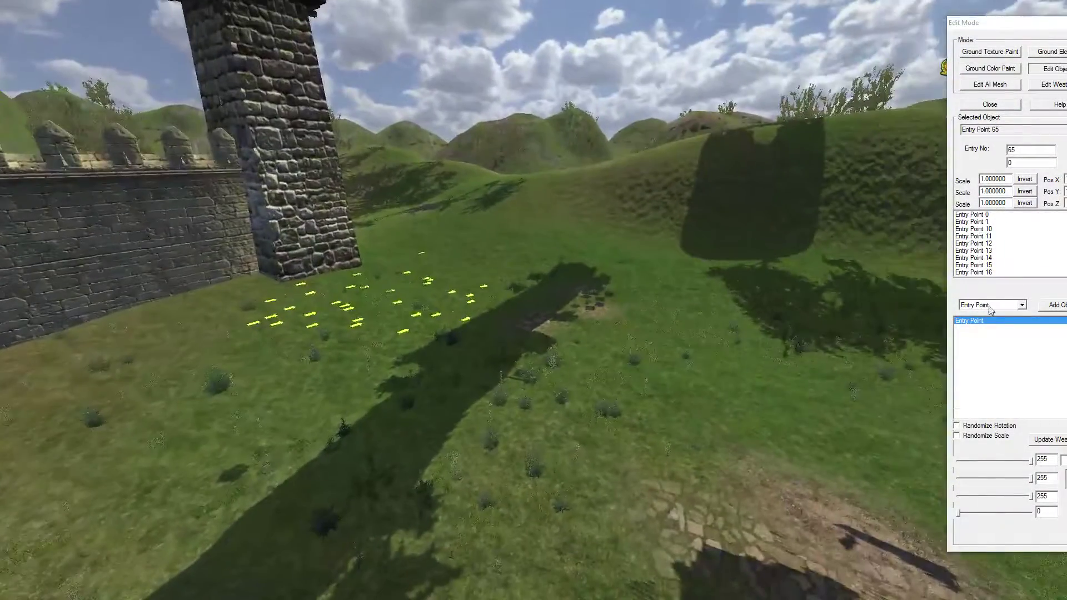
Step: Switch the object type to Item Kinds and select Arena Armor White
{"action": "left_click", "coordinate": [990, 309]}
{"action": "left_click", "coordinate": [981, 330]}
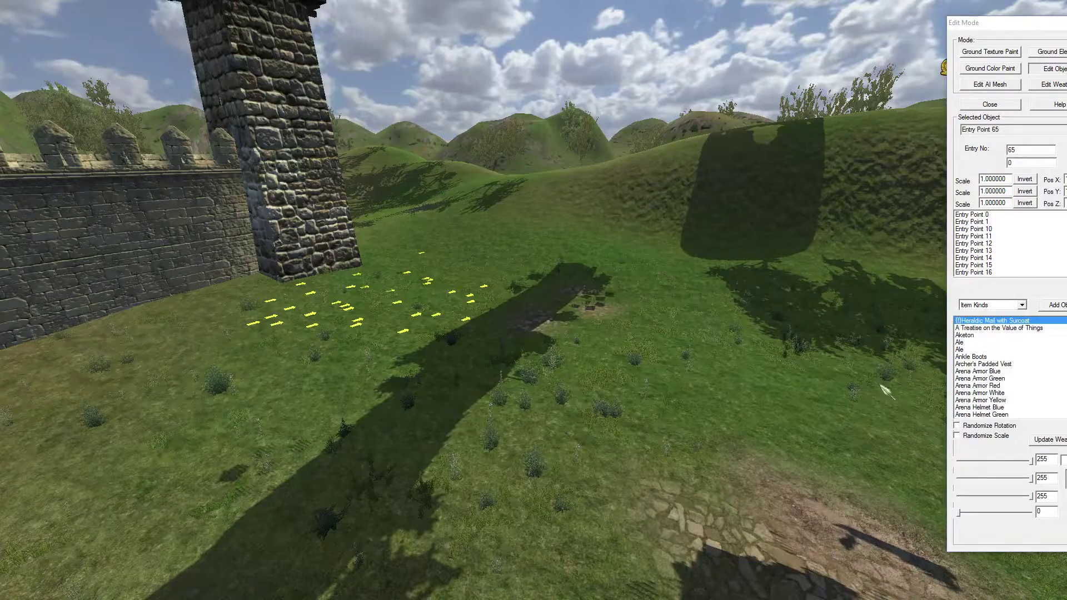
{"action": "mouse_move", "coordinate": [533, 334]}
{"action": "right_mouse_down"}
{"action": "mouse_move", "coordinate": [697, 425]}
{"action": "mouse_move", "coordinate": [750, 434]}
{"action": "right_mouse_up"}
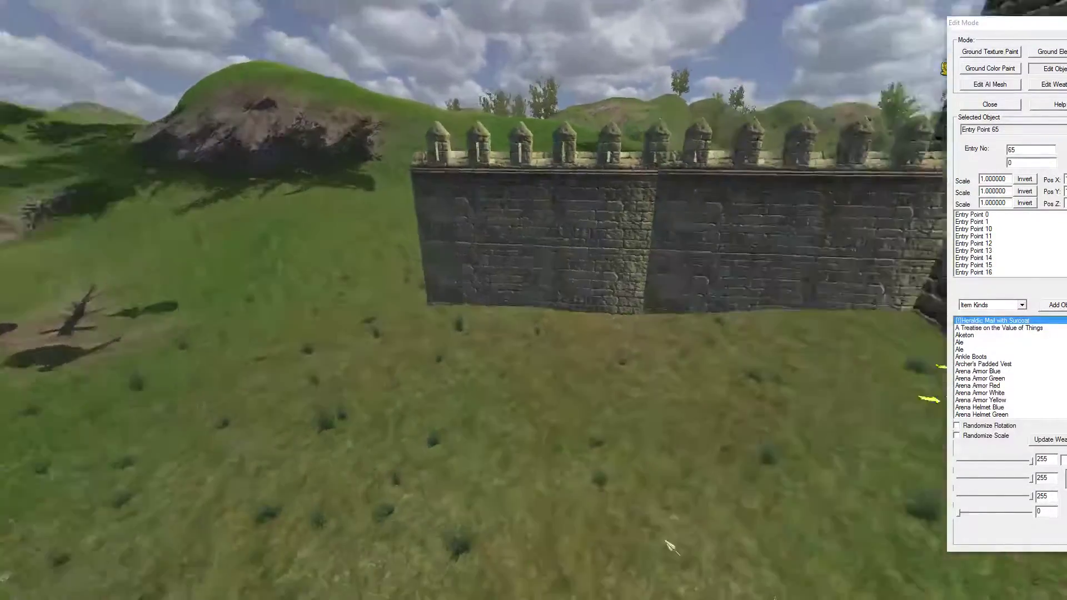
{"action": "left_click", "coordinate": [979, 393]}
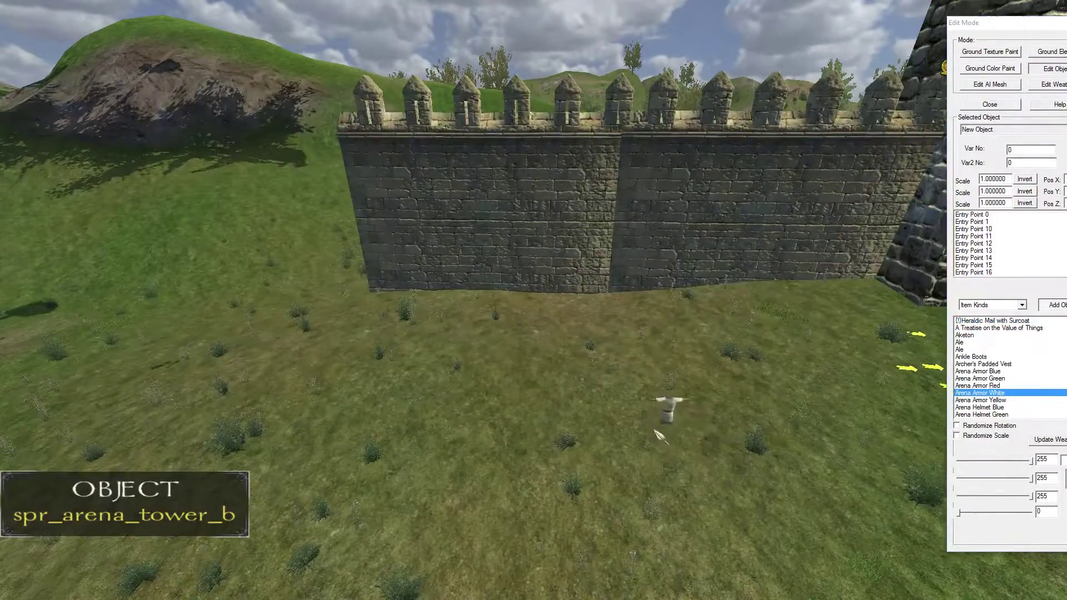
Step: Drop several white arena armour pieces against the battlement wall and the grass
{"action": "mouse_move", "coordinate": [658, 434]}
{"action": "right_mouse_down"}
{"action": "mouse_move", "coordinate": [597, 412]}
{"action": "mouse_move", "coordinate": [754, 284]}
{"action": "right_mouse_up"}
{"action": "key", "text": "Return"}
{"action": "key", "text": "Return"}
{"action": "key", "text": "Return"}
{"action": "key", "text": "Return"}
{"action": "key", "text": "Return"}
{"action": "key", "text": "Return"}
{"action": "key", "text": "Return"}
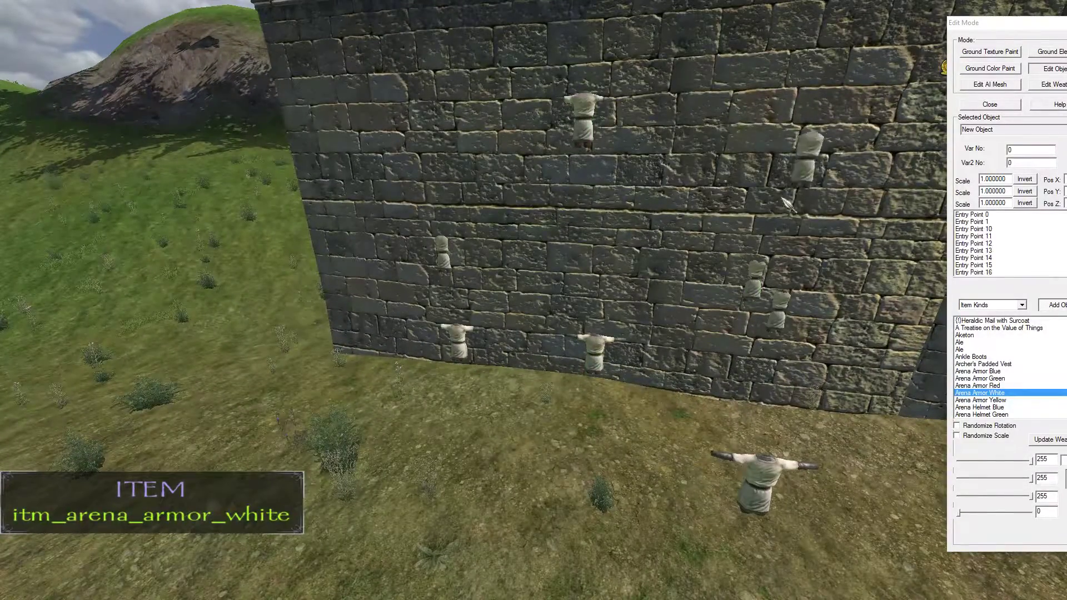
{"action": "key", "text": "Return"}
{"action": "key", "text": "Return"}
{"action": "mouse_move", "coordinate": [787, 202]}
{"action": "right_mouse_down"}
{"action": "mouse_move", "coordinate": [875, 217]}
{"action": "mouse_move", "coordinate": [1006, 278]}
{"action": "right_mouse_up"}
Step: Change the object category from Passage to Plants
{"action": "left_click", "coordinate": [981, 305]}
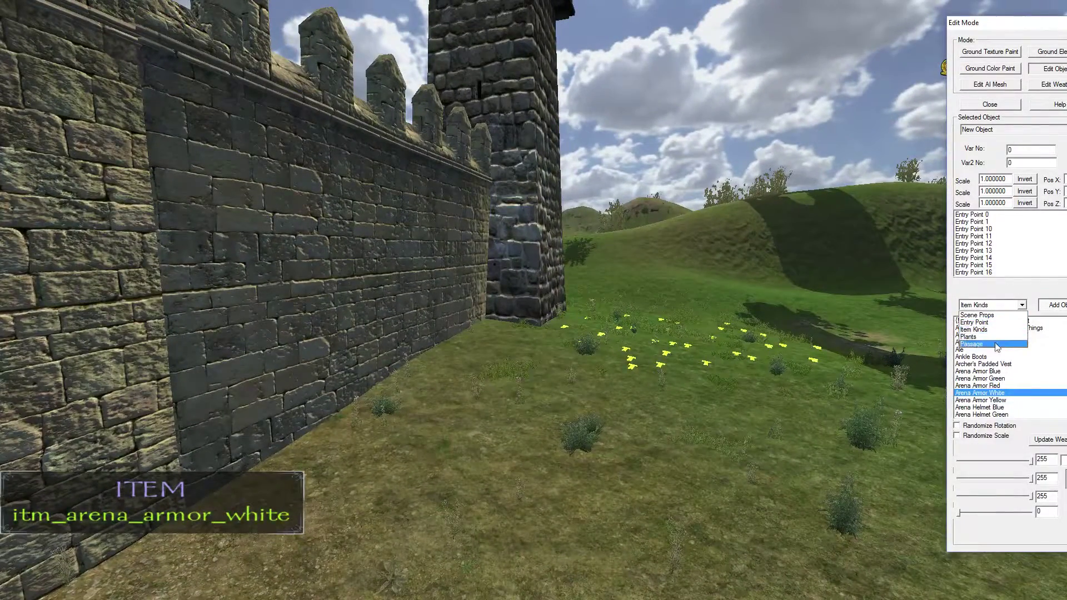
{"action": "left_click", "coordinate": [996, 345]}
{"action": "left_click", "coordinate": [977, 307]}
{"action": "left_click", "coordinate": [984, 338]}
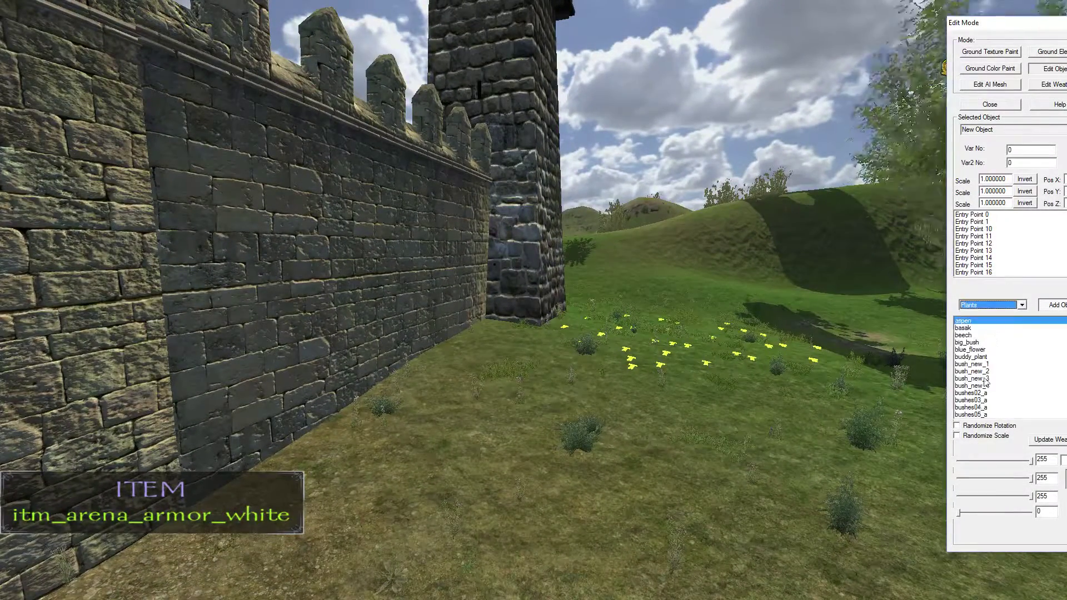
Step: Plant three aspen trees in the field beside the wall
{"action": "left_click", "coordinate": [464, 475]}
{"action": "left_click", "coordinate": [921, 554]}
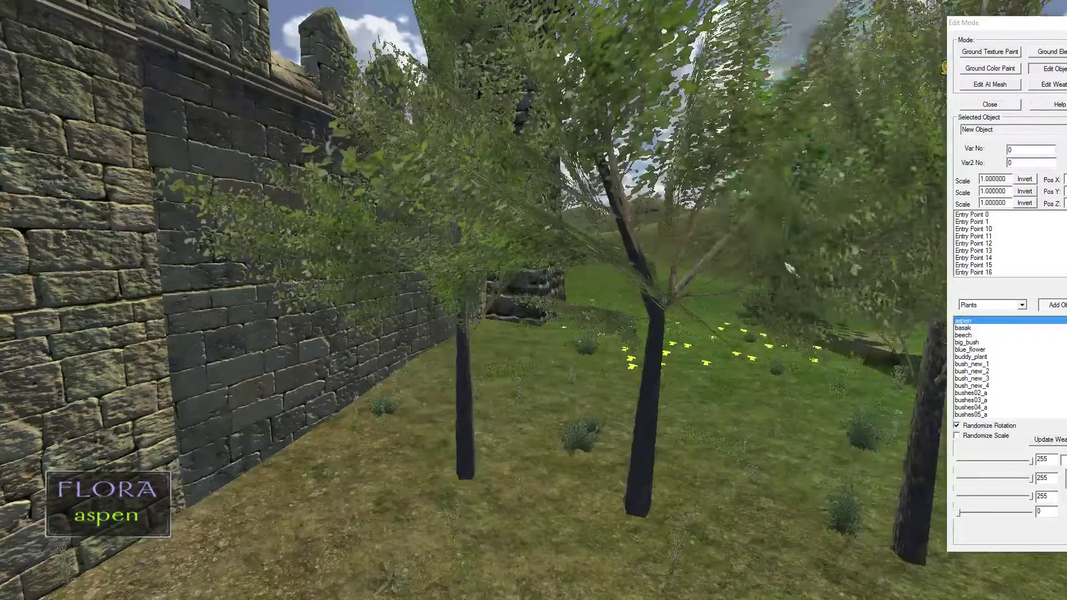
{"action": "left_click", "coordinate": [671, 400]}
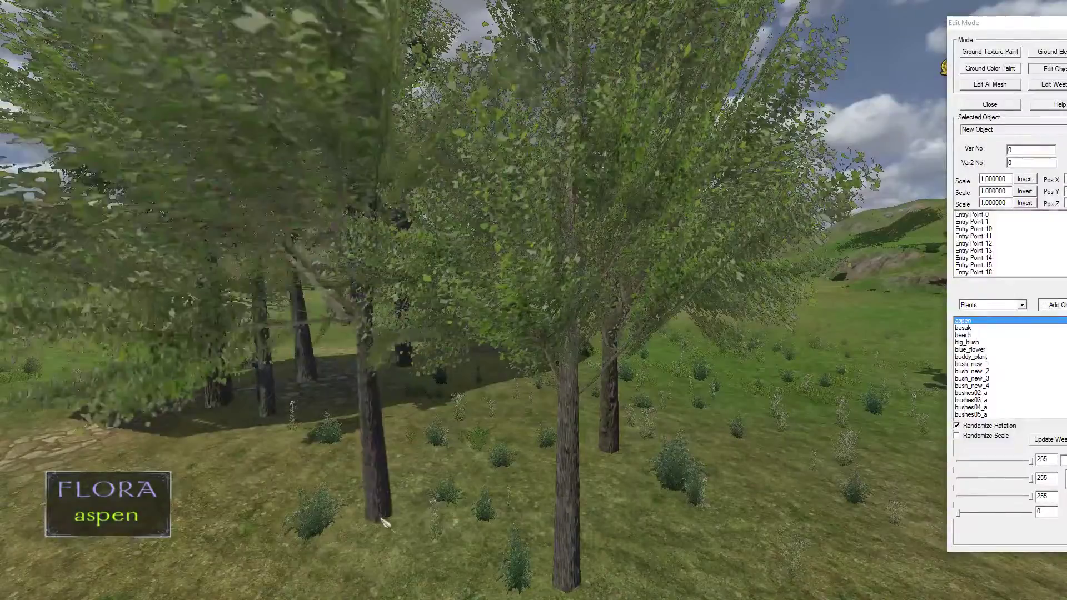
{"action": "right_click_drag", "start_coordinate": [250, 342], "coordinate": [434, 451]}
{"action": "key", "text": "w"}
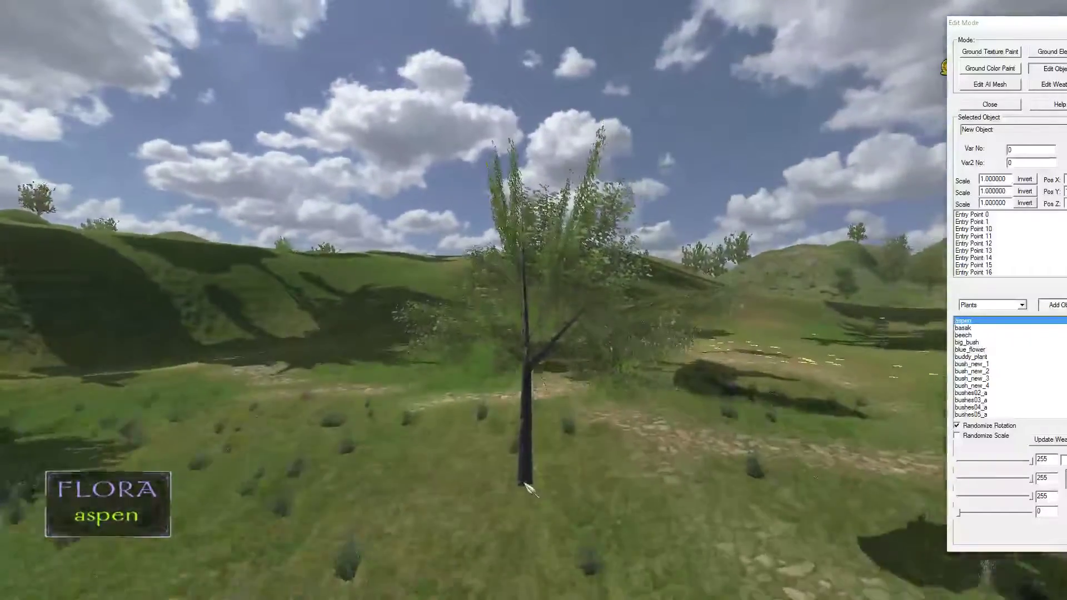
{"action": "mouse_move", "coordinate": [525, 481]}
{"action": "right_mouse_down"}
{"action": "mouse_move", "coordinate": [154, 248]}
{"action": "mouse_move", "coordinate": [934, 417]}
{"action": "right_mouse_up"}
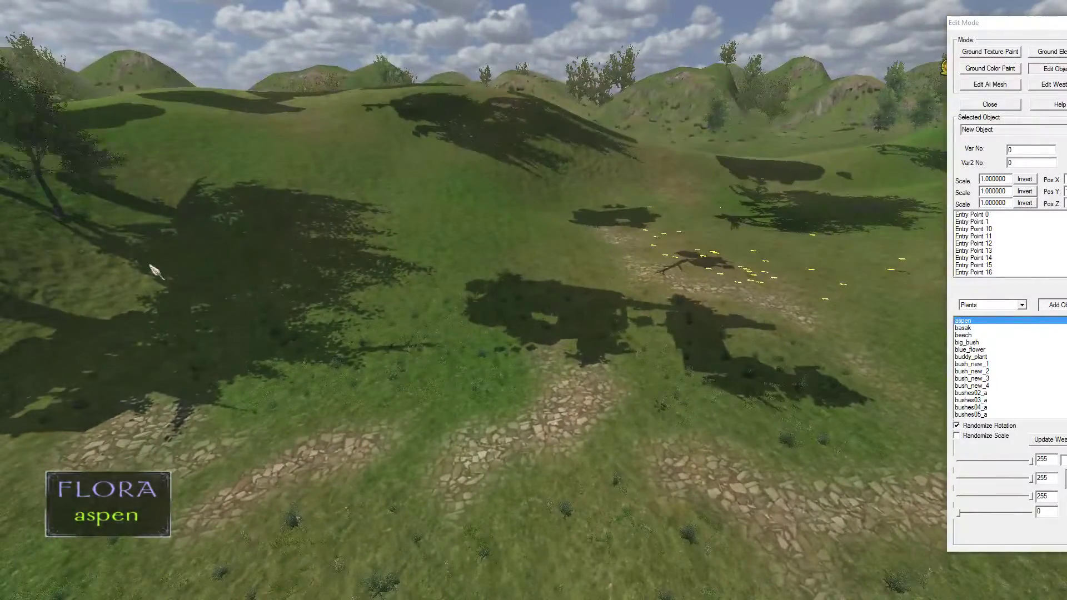
Step: Place an aspen on the far hillside and another near the wall
{"action": "left_click", "coordinate": [586, 425]}
{"action": "left_click_drag", "start_coordinate": [586, 425], "coordinate": [598, 435]}
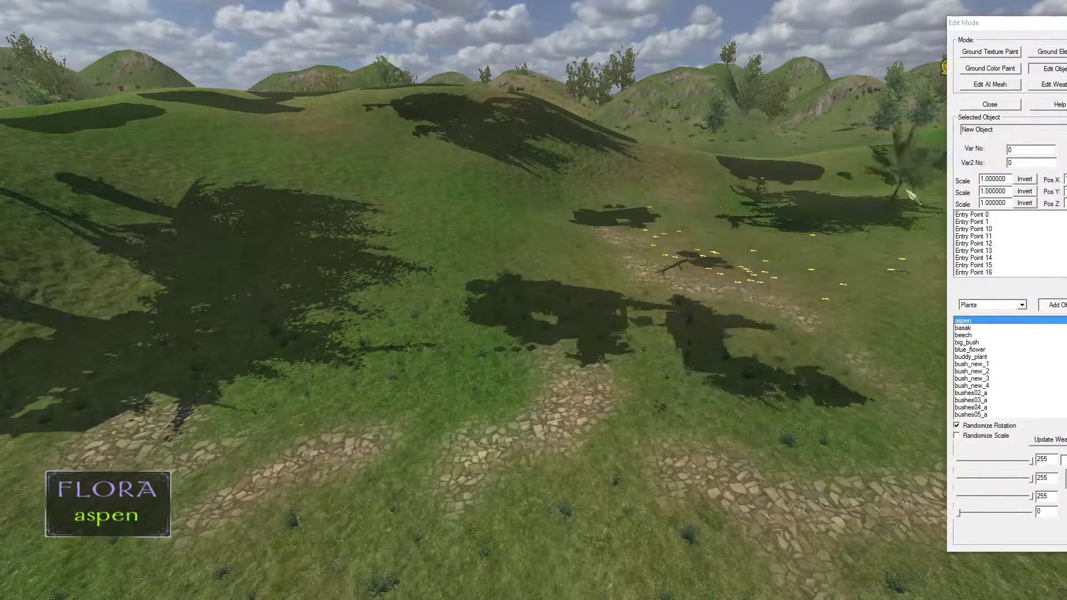
{"action": "left_click_drag", "start_coordinate": [598, 435], "coordinate": [757, 174]}
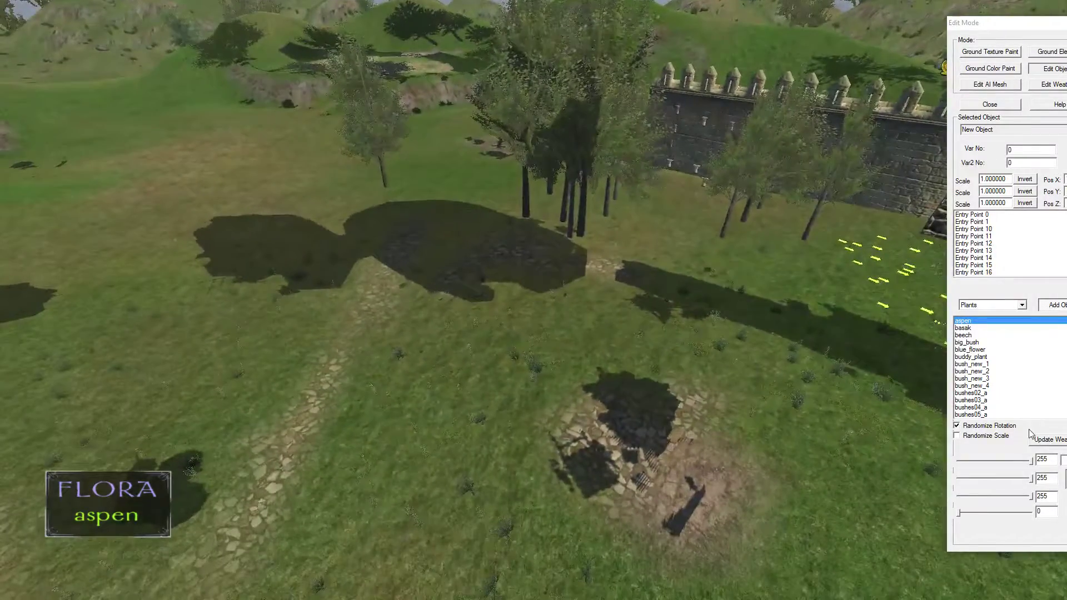
{"action": "left_click", "coordinate": [373, 526]}
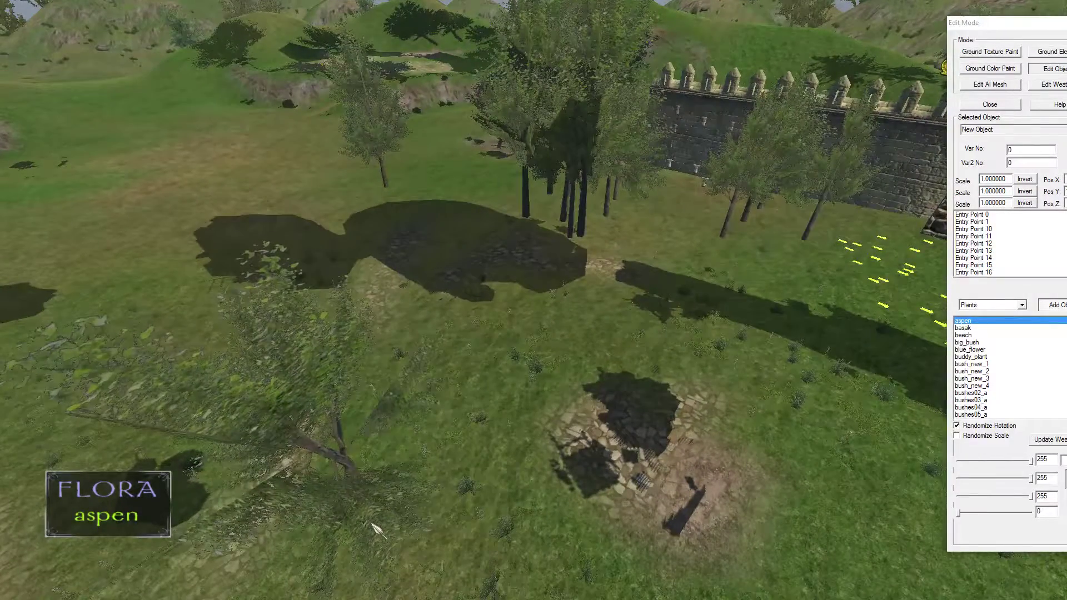
Step: Move the foreground aspen and the editing panel out of the way
{"action": "left_click_drag", "start_coordinate": [372, 527], "coordinate": [958, 379]}
{"action": "scroll", "coordinate": [958, 379], "scroll_direction": "down", "scroll_amount": 5}
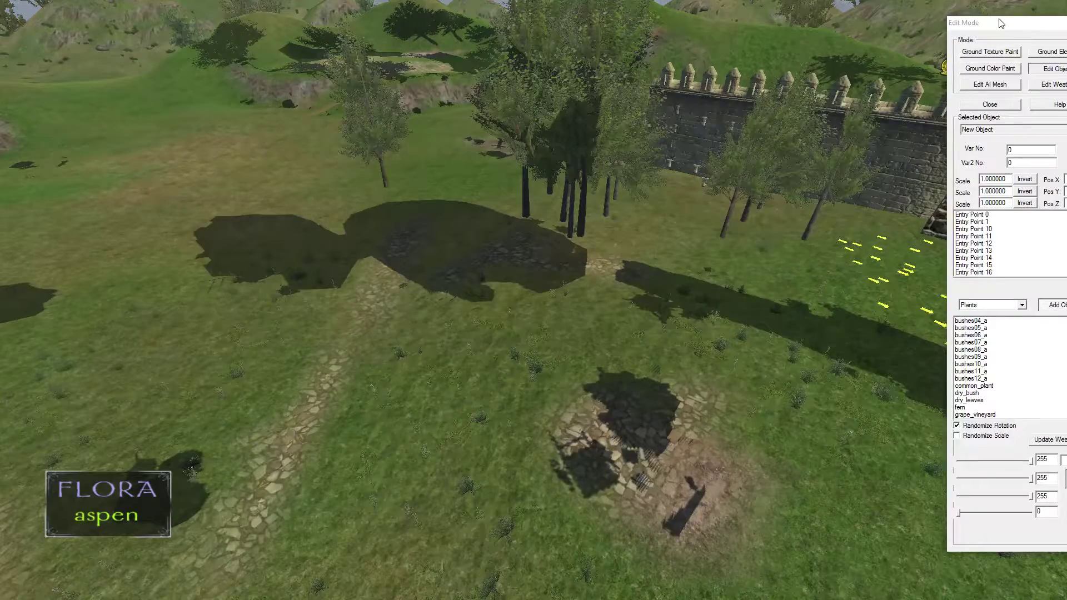
{"action": "left_click_drag", "start_coordinate": [1000, 22], "coordinate": [58, 6]}
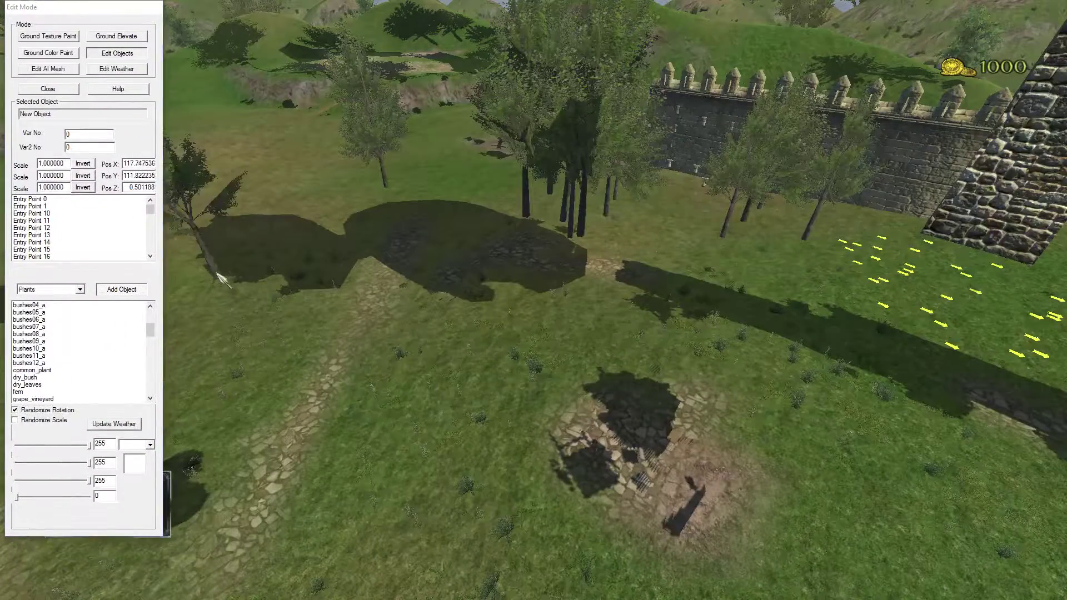
{"action": "left_click_drag", "start_coordinate": [219, 277], "coordinate": [21, 298]}
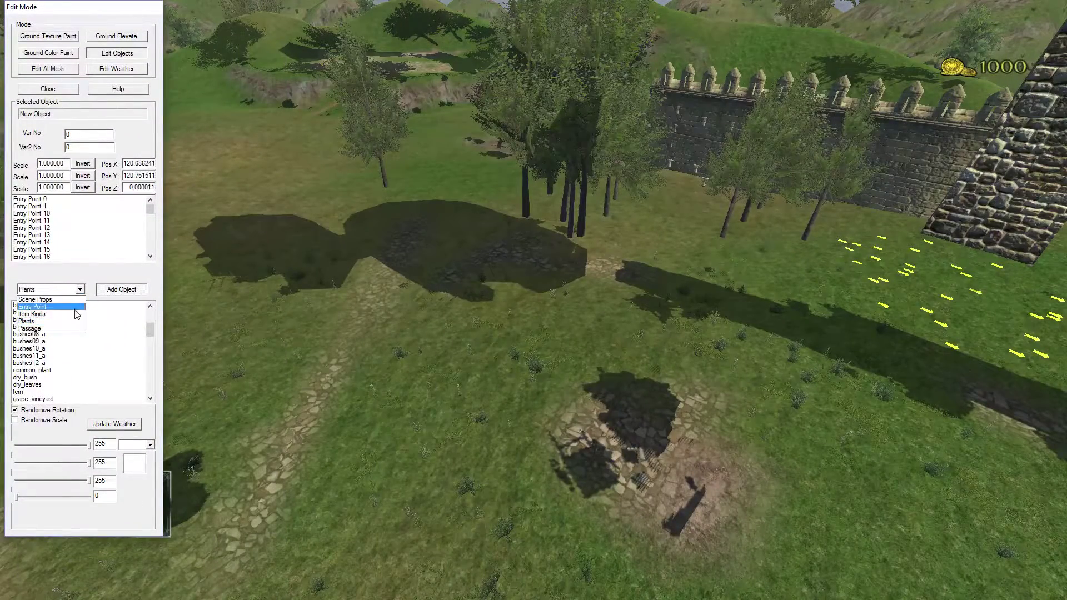
Step: Switch to Scene Props and choose an Arabian village house
{"action": "left_click", "coordinate": [39, 315]}
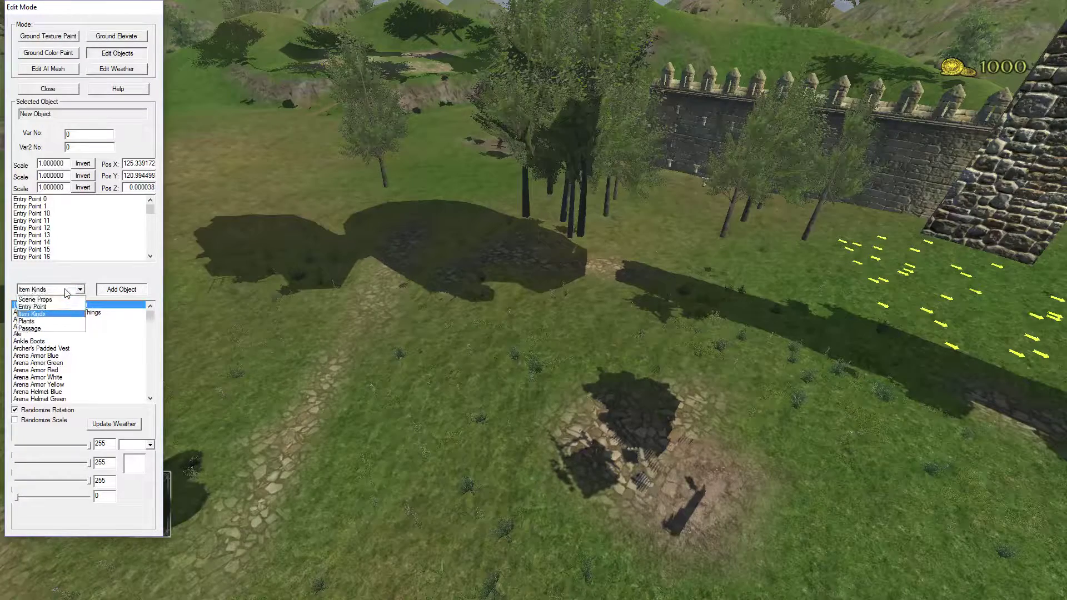
{"action": "left_click", "coordinate": [62, 299]}
{"action": "scroll", "coordinate": [130, 371], "scroll_direction": "down", "scroll_amount": 5}
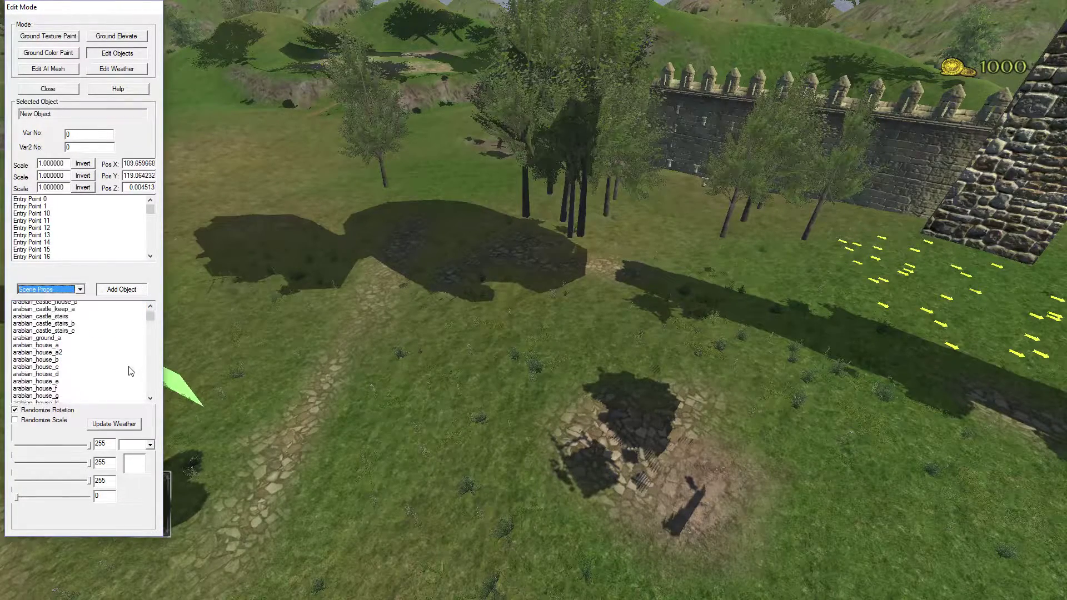
{"action": "left_click", "coordinate": [130, 370]}
{"action": "scroll", "coordinate": [129, 370], "scroll_direction": "down", "scroll_amount": 3}
{"action": "scroll", "coordinate": [129, 371], "scroll_direction": "down", "scroll_amount": 5}
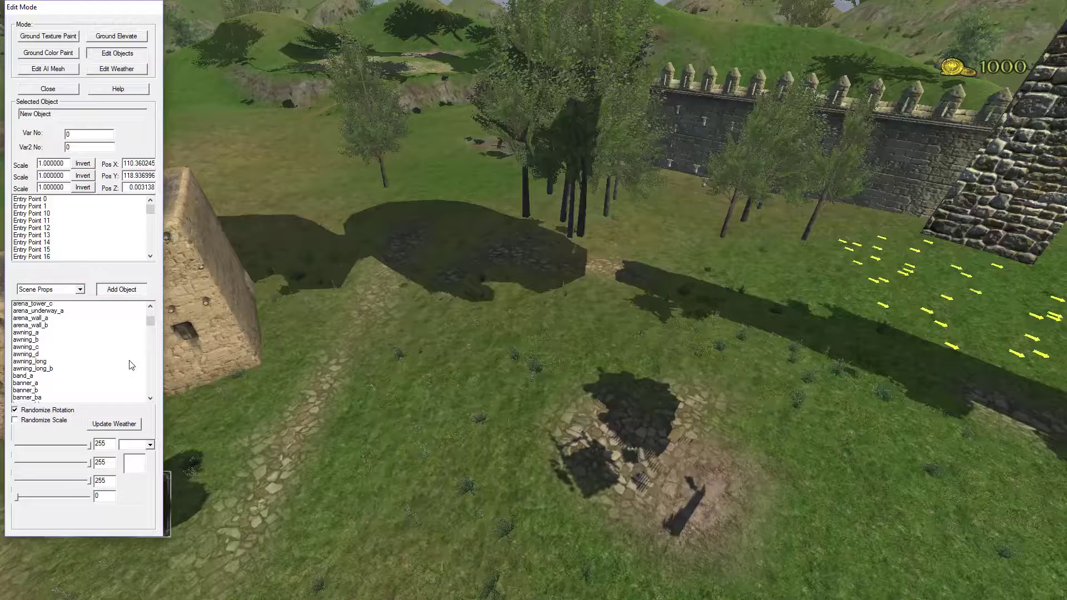
{"action": "scroll", "coordinate": [129, 364], "scroll_direction": "down", "scroll_amount": 5}
{"action": "scroll", "coordinate": [67, 384], "scroll_direction": "down", "scroll_amount": 3}
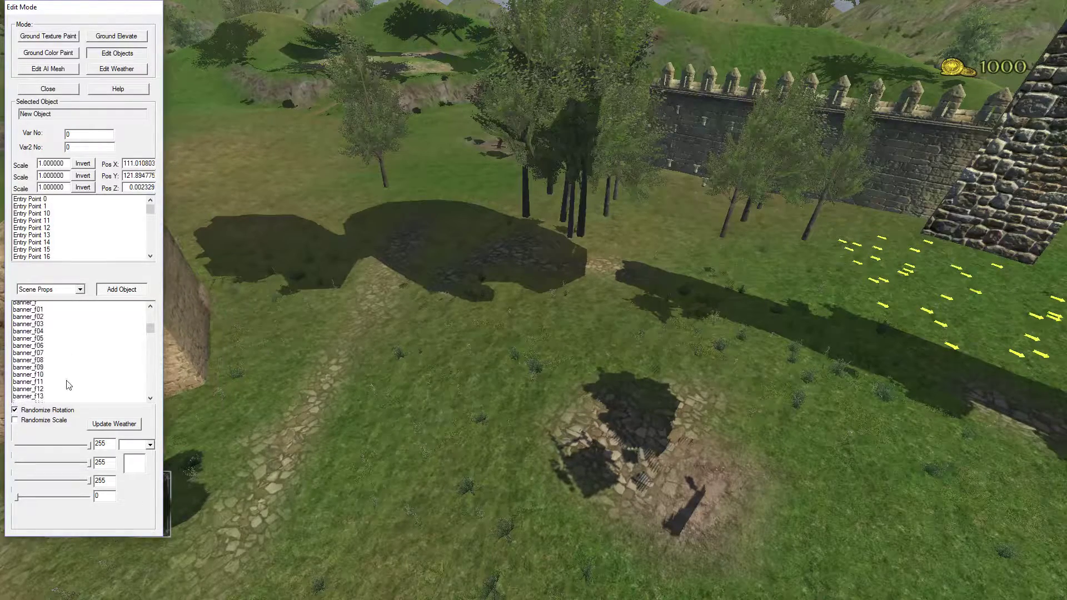
{"action": "scroll", "coordinate": [71, 375], "scroll_direction": "down", "scroll_amount": 3}
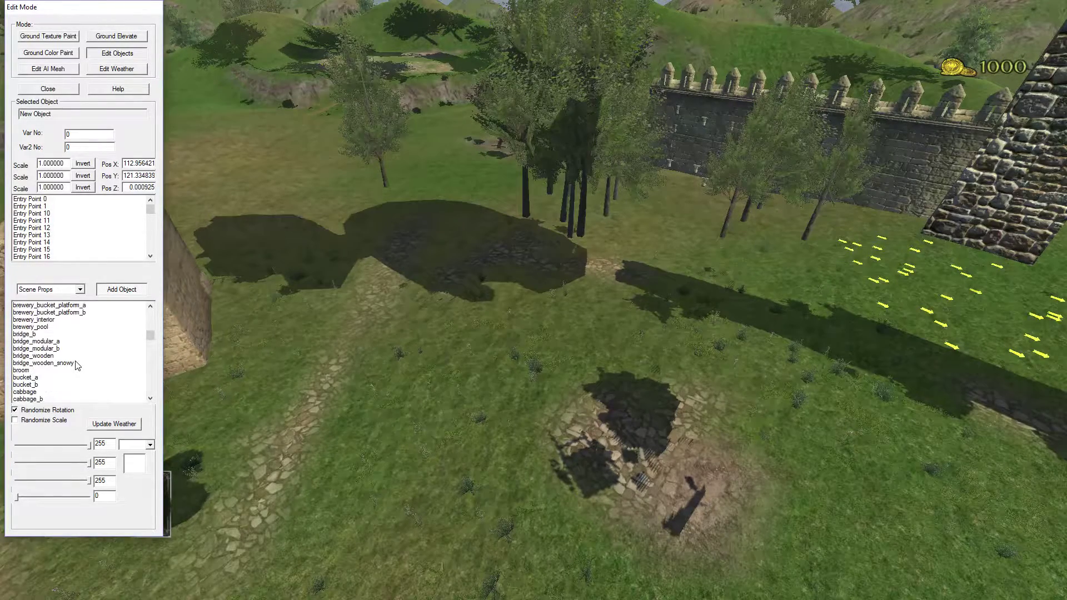
{"action": "scroll", "coordinate": [75, 365], "scroll_direction": "down", "scroll_amount": 3}
{"action": "scroll", "coordinate": [78, 342], "scroll_direction": "down", "scroll_amount": 3}
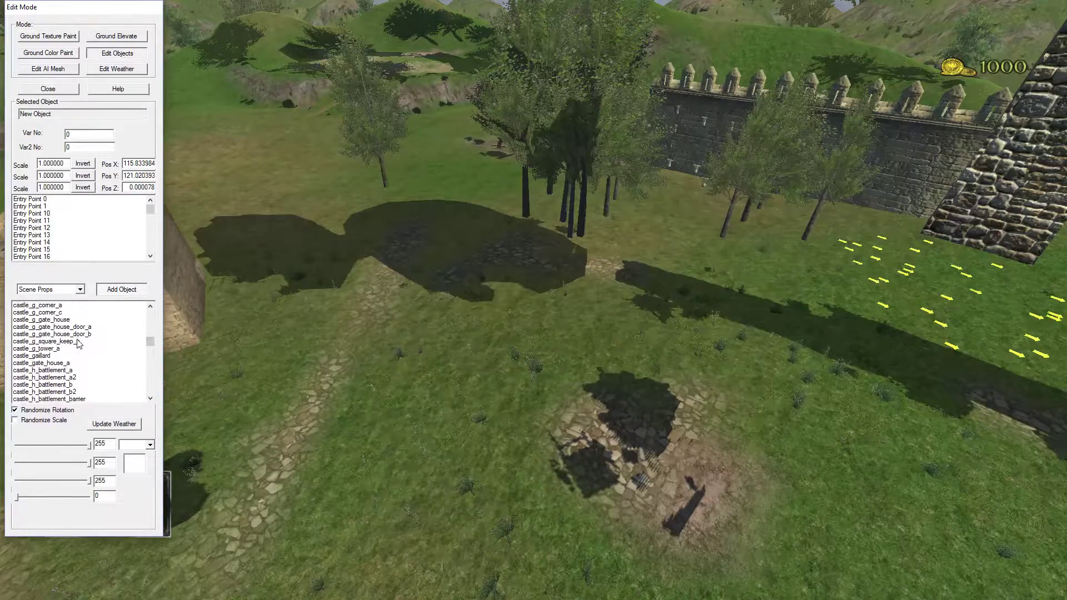
{"action": "scroll", "coordinate": [71, 342], "scroll_direction": "down", "scroll_amount": 3}
{"action": "scroll", "coordinate": [62, 367], "scroll_direction": "down", "scroll_amount": 3}
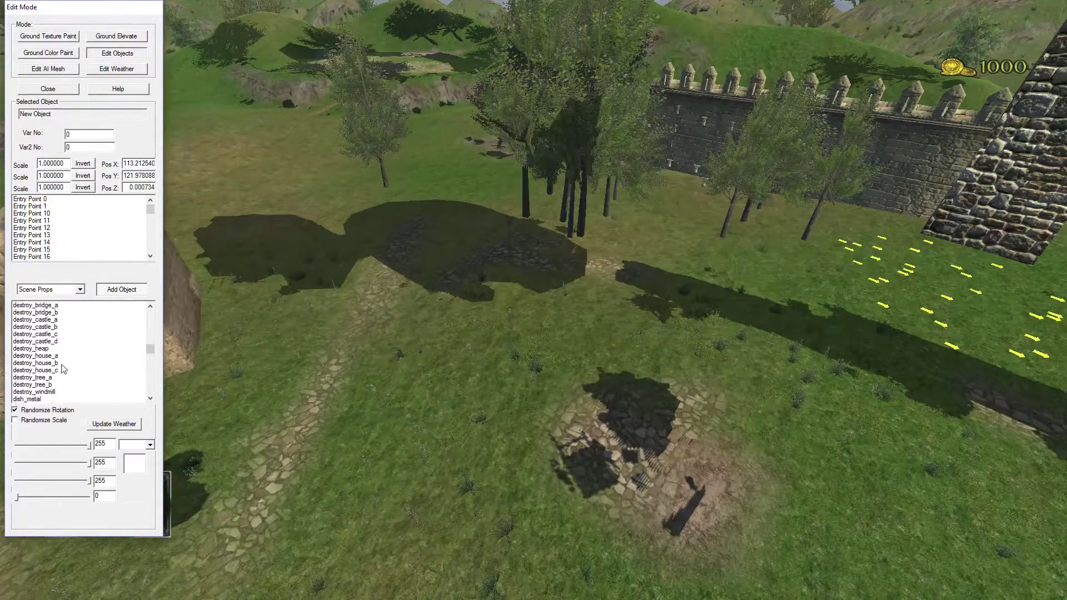
{"action": "scroll", "coordinate": [66, 369], "scroll_direction": "down", "scroll_amount": 3}
{"action": "scroll", "coordinate": [67, 370], "scroll_direction": "down", "scroll_amount": 3}
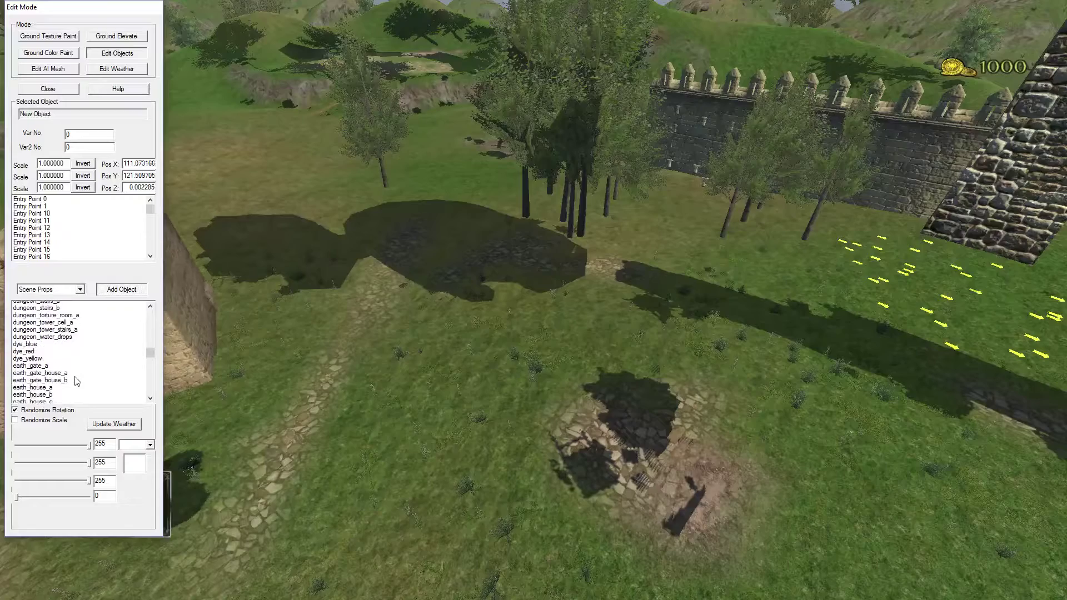
{"action": "scroll", "coordinate": [69, 372], "scroll_direction": "down", "scroll_amount": 3}
{"action": "scroll", "coordinate": [68, 373], "scroll_direction": "down", "scroll_amount": 3}
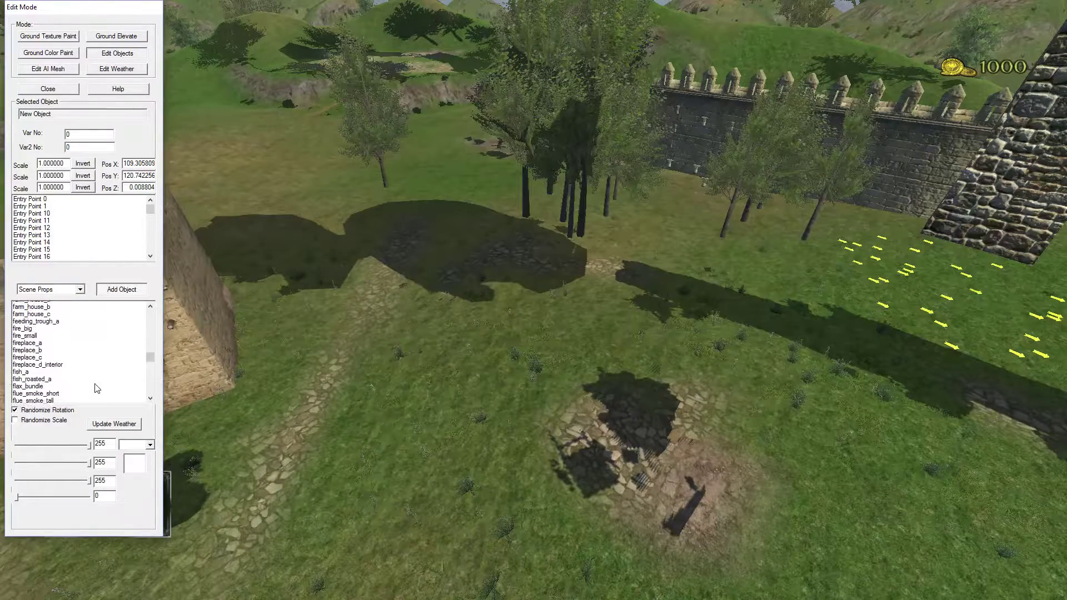
{"action": "scroll", "coordinate": [83, 358], "scroll_direction": "down", "scroll_amount": 1}
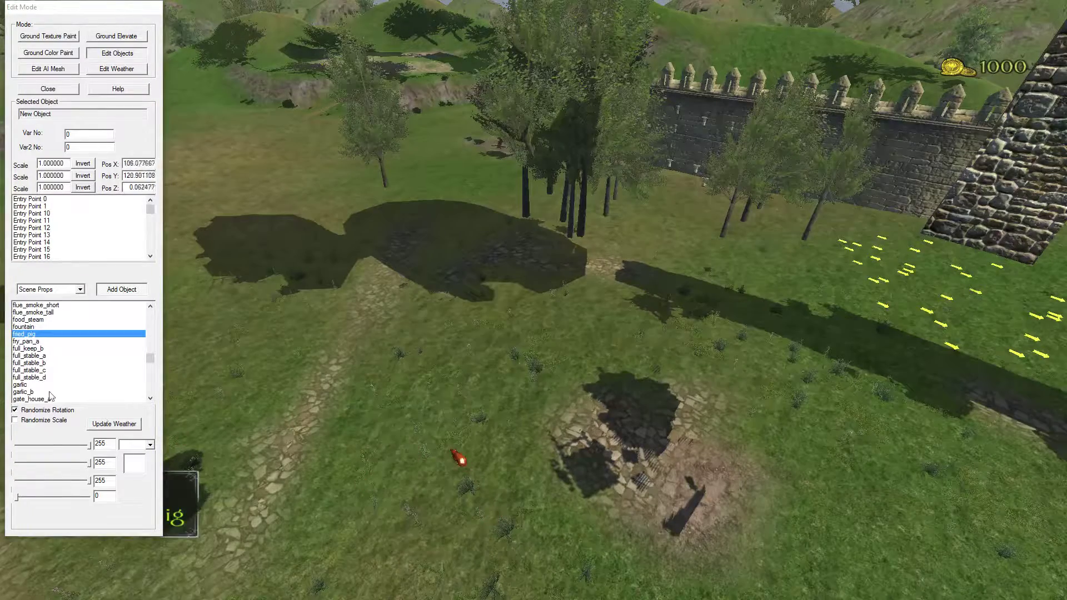
{"action": "scroll", "coordinate": [48, 338], "scroll_direction": "down", "scroll_amount": 2}
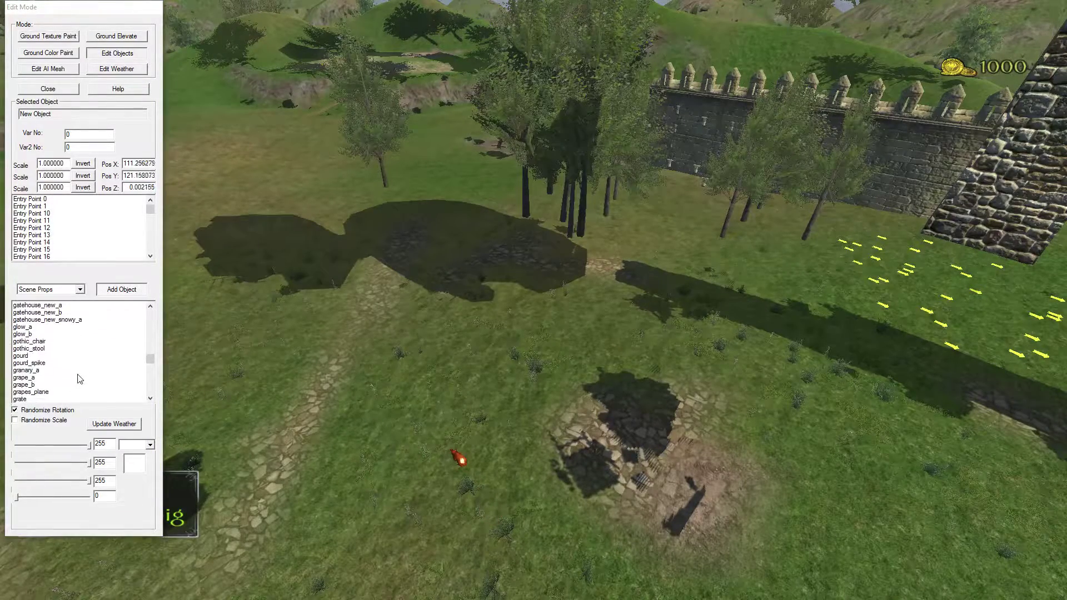
{"action": "scroll", "coordinate": [66, 366], "scroll_direction": "down", "scroll_amount": 2}
{"action": "scroll", "coordinate": [38, 342], "scroll_direction": "up", "scroll_amount": 2}
Step: Select glow_a and position it on the stone watchtower's side wall
{"action": "left_click", "coordinate": [34, 327]}
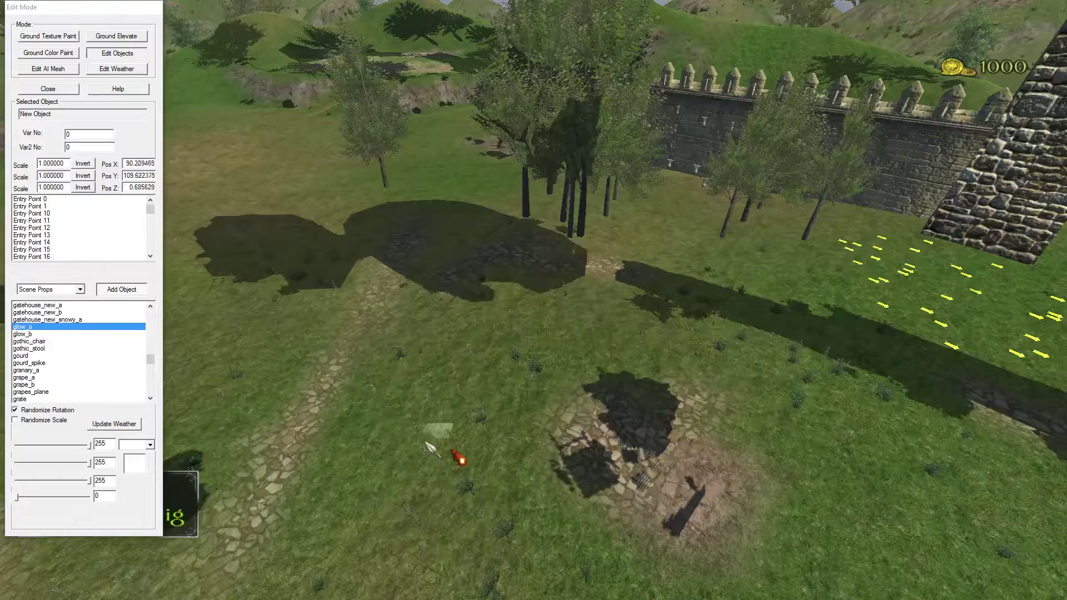
{"action": "right_click_drag", "start_coordinate": [433, 450], "coordinate": [643, 359]}
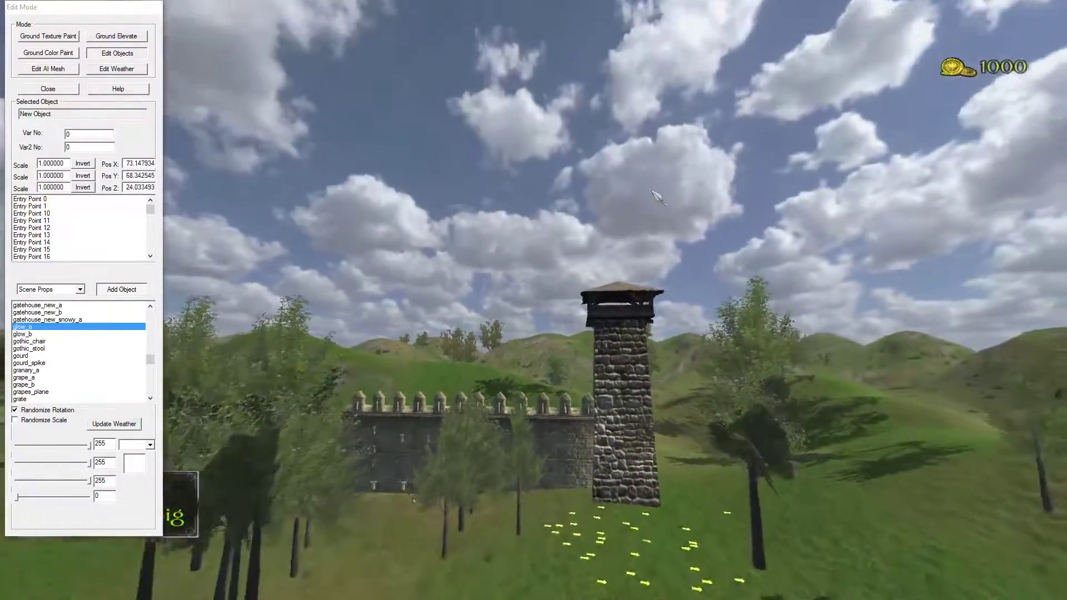
{"action": "key", "text": "w"}
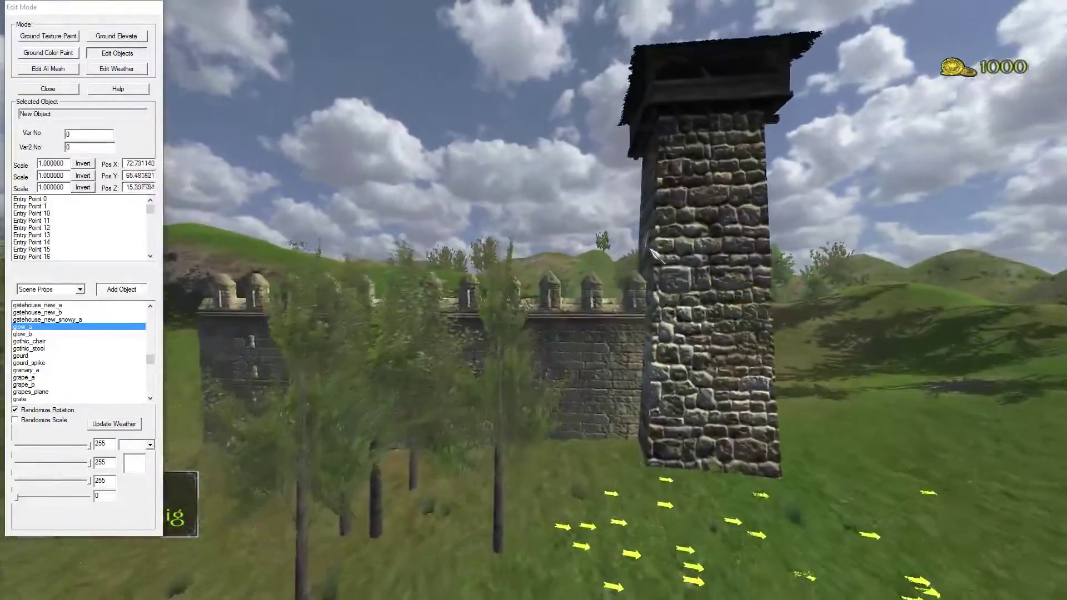
{"action": "mouse_move", "coordinate": [656, 254]}
{"action": "right_mouse_down"}
{"action": "mouse_move", "coordinate": [707, 122]}
{"action": "mouse_move", "coordinate": [765, 244]}
{"action": "right_mouse_up"}
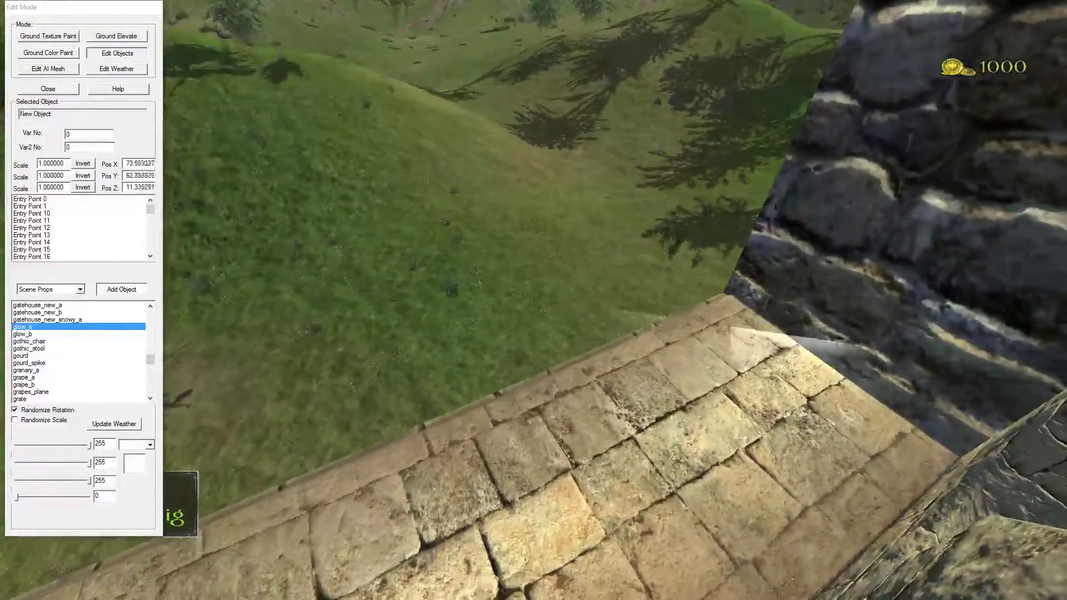
{"action": "key", "text": "s"}
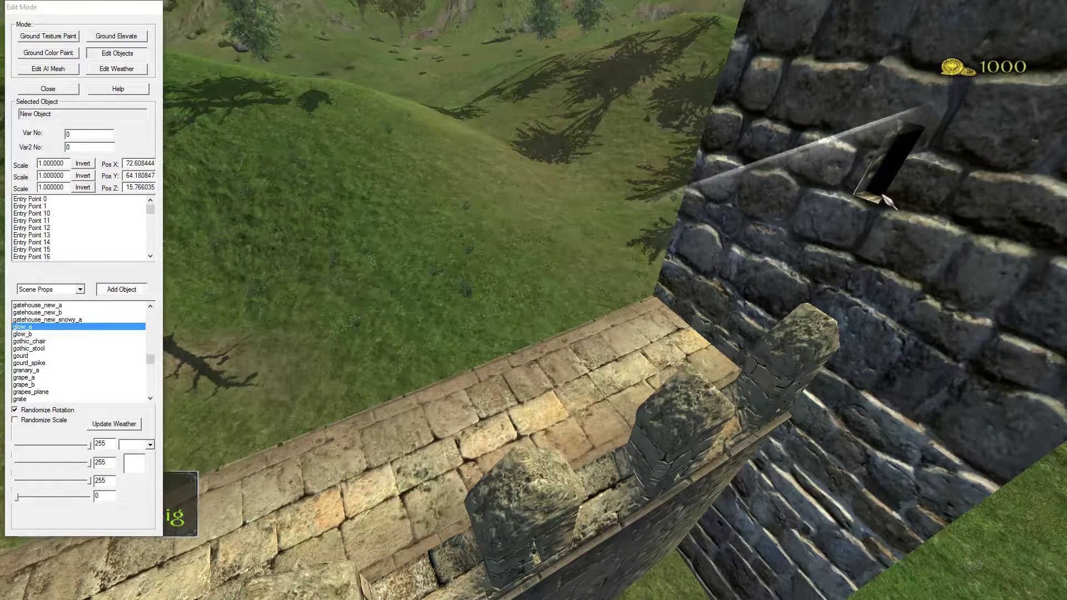
{"action": "left_click_drag", "start_coordinate": [888, 200], "coordinate": [866, 179]}
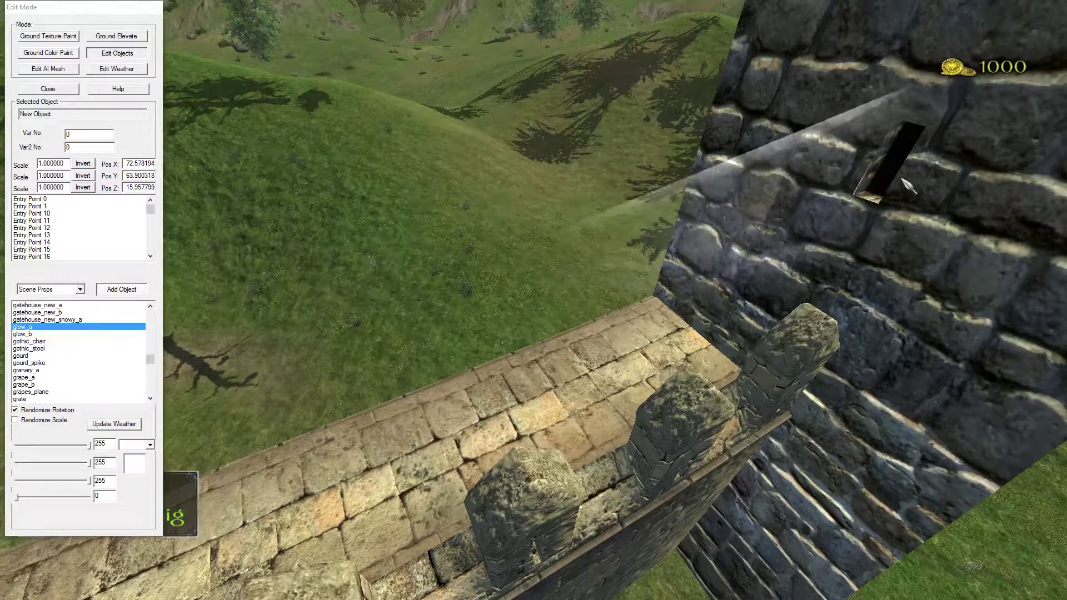
{"action": "mouse_move", "coordinate": [870, 185]}
{"action": "right_mouse_down"}
{"action": "mouse_move", "coordinate": [965, 568]}
{"action": "mouse_move", "coordinate": [153, 371]}
{"action": "right_mouse_up"}
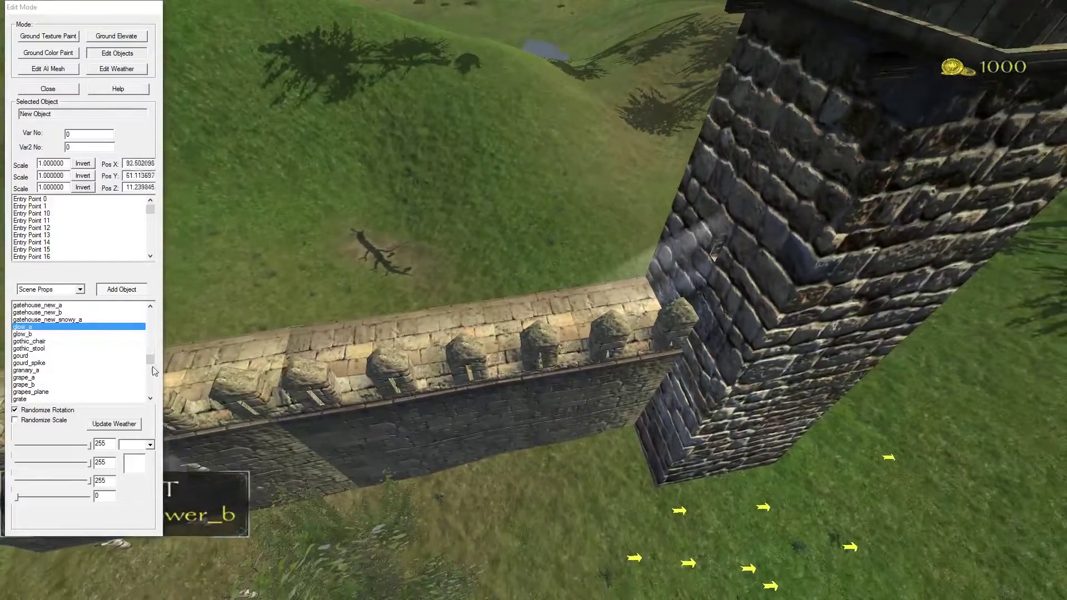
{"action": "left_click", "coordinate": [39, 342]}
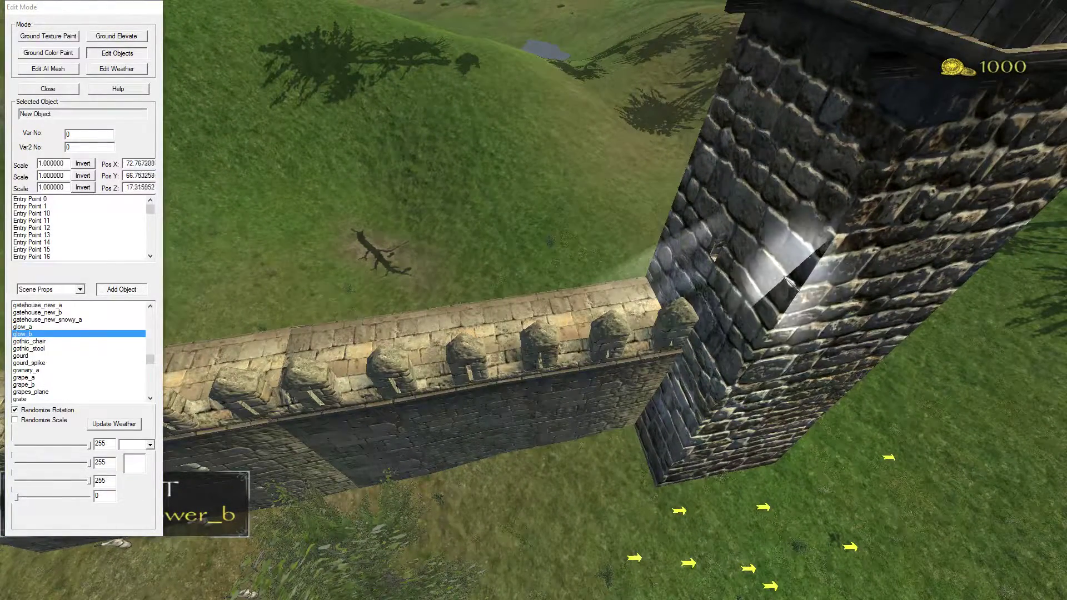
{"action": "scroll", "coordinate": [50, 368], "scroll_direction": "down", "scroll_amount": 2}
{"action": "scroll", "coordinate": [34, 377], "scroll_direction": "down", "scroll_amount": 2}
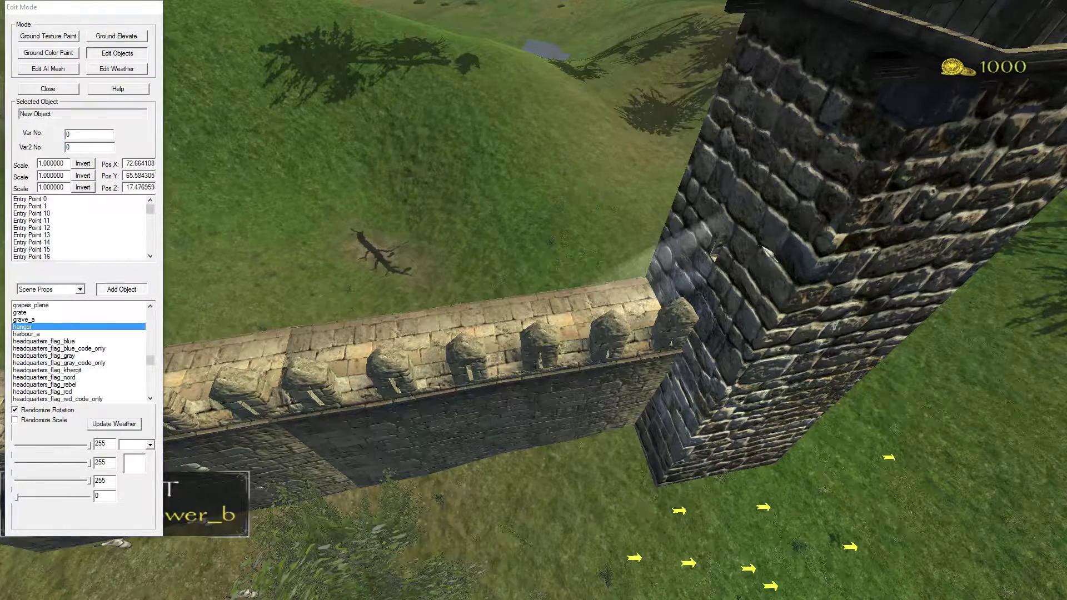
{"action": "scroll", "coordinate": [75, 359], "scroll_direction": "down", "scroll_amount": 2}
{"action": "scroll", "coordinate": [75, 359], "scroll_direction": "down", "scroll_amount": 2}
Step: Preview interior_prison_cell_a and interior_prison_a out on the open field
{"action": "left_click", "coordinate": [75, 377]}
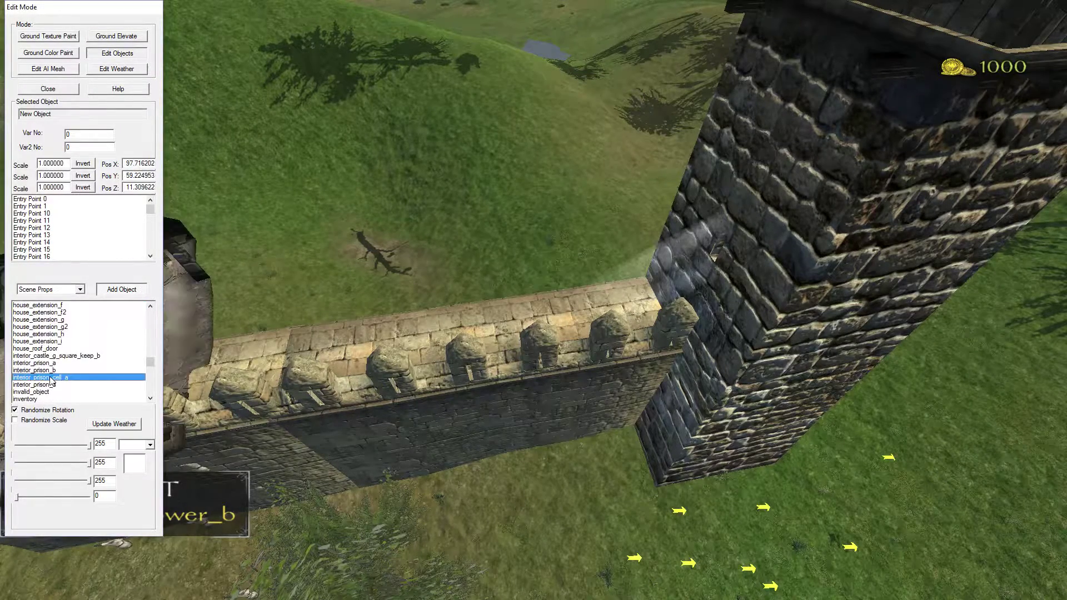
{"action": "mouse_move", "coordinate": [435, 263]}
{"action": "right_mouse_down"}
{"action": "mouse_move", "coordinate": [558, 347]}
{"action": "mouse_move", "coordinate": [569, 412]}
{"action": "mouse_move", "coordinate": [584, 294]}
{"action": "mouse_move", "coordinate": [421, 381]}
{"action": "right_mouse_up"}
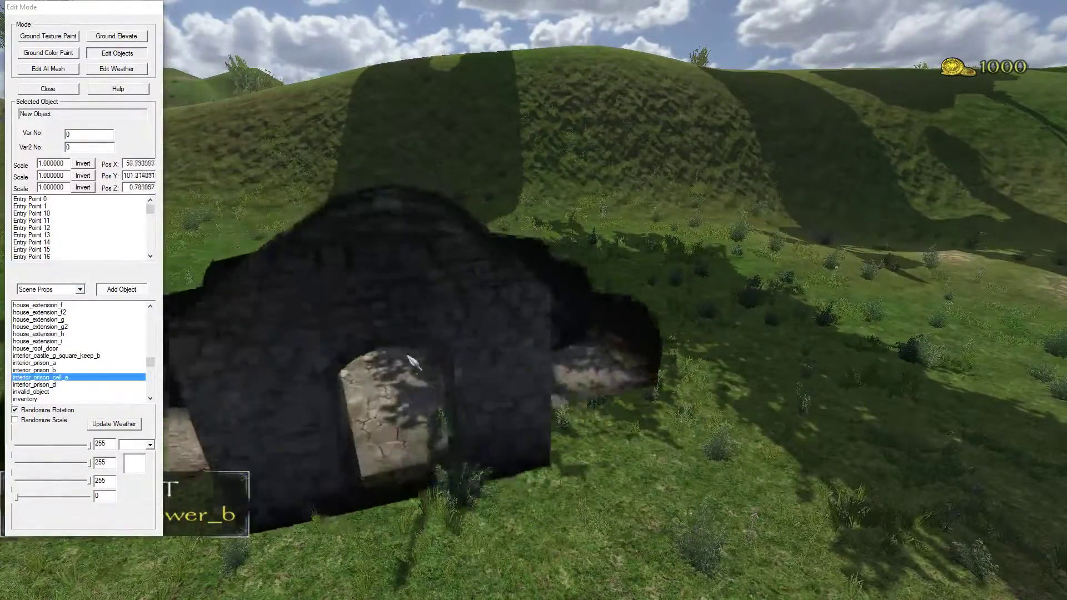
{"action": "key", "text": "Up"}
{"action": "key", "text": "Up"}
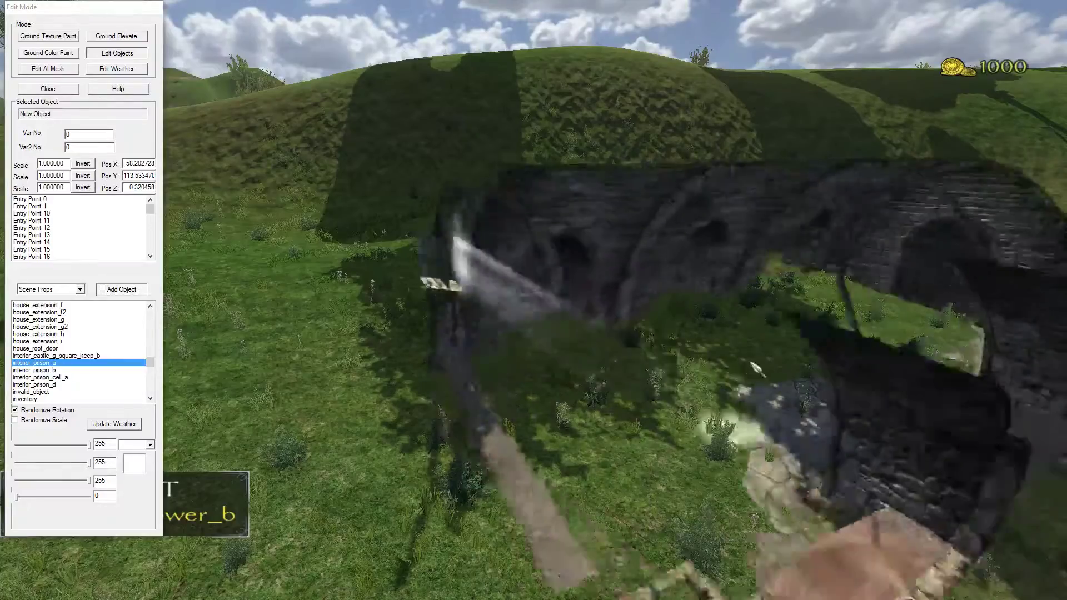
{"action": "key", "text": "w"}
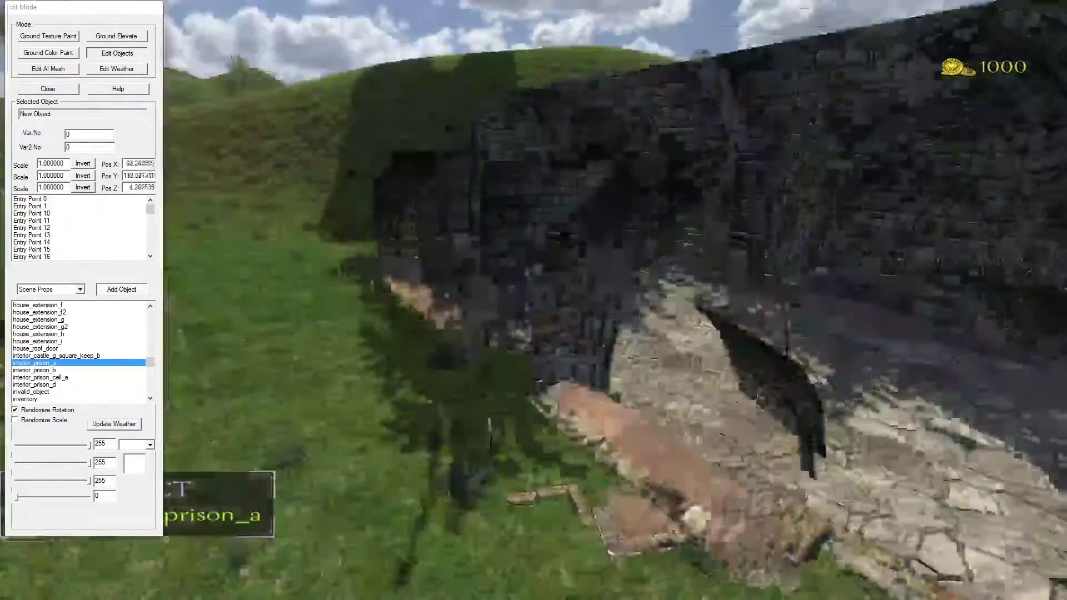
{"action": "key", "text": "s"}
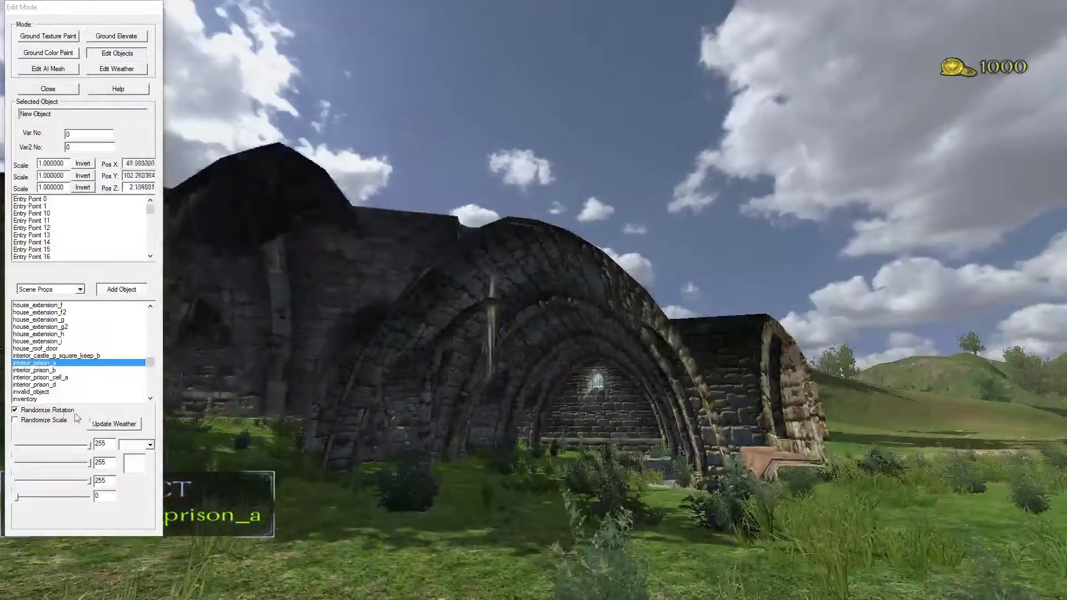
Step: Settle on interior_prison_d, fly through its interior, and place it in the field
{"action": "left_click", "coordinate": [74, 378]}
{"action": "left_click", "coordinate": [75, 384]}
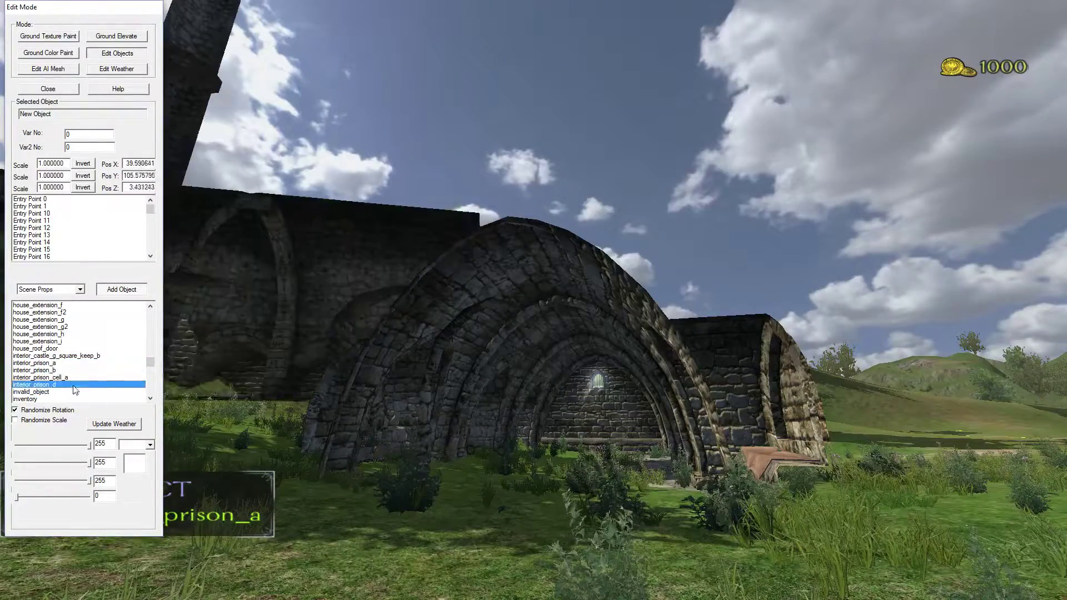
{"action": "left_click", "coordinate": [104, 384]}
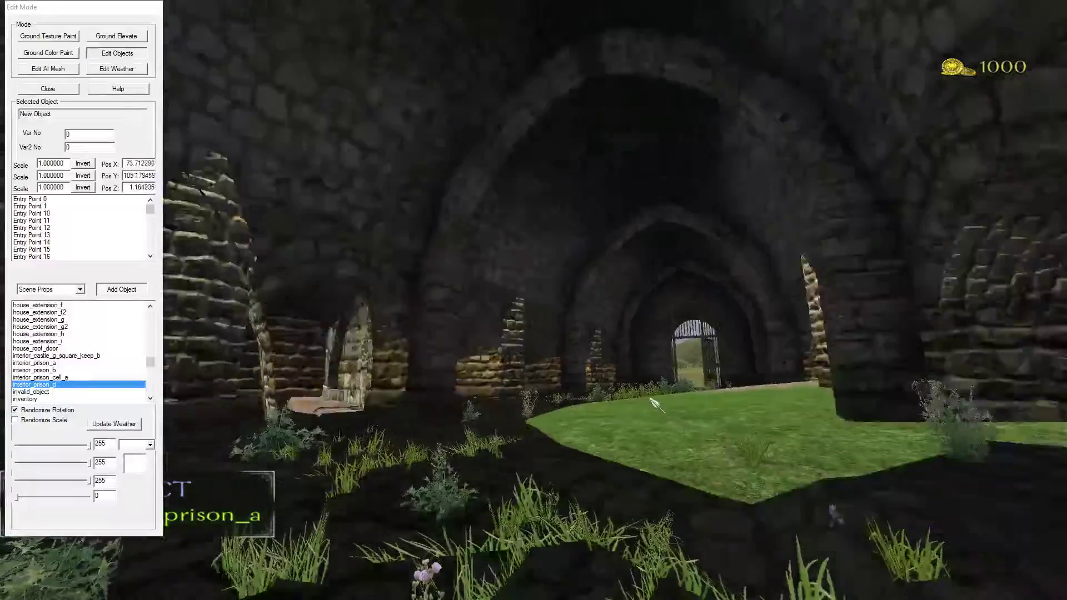
{"action": "key", "text": "w"}
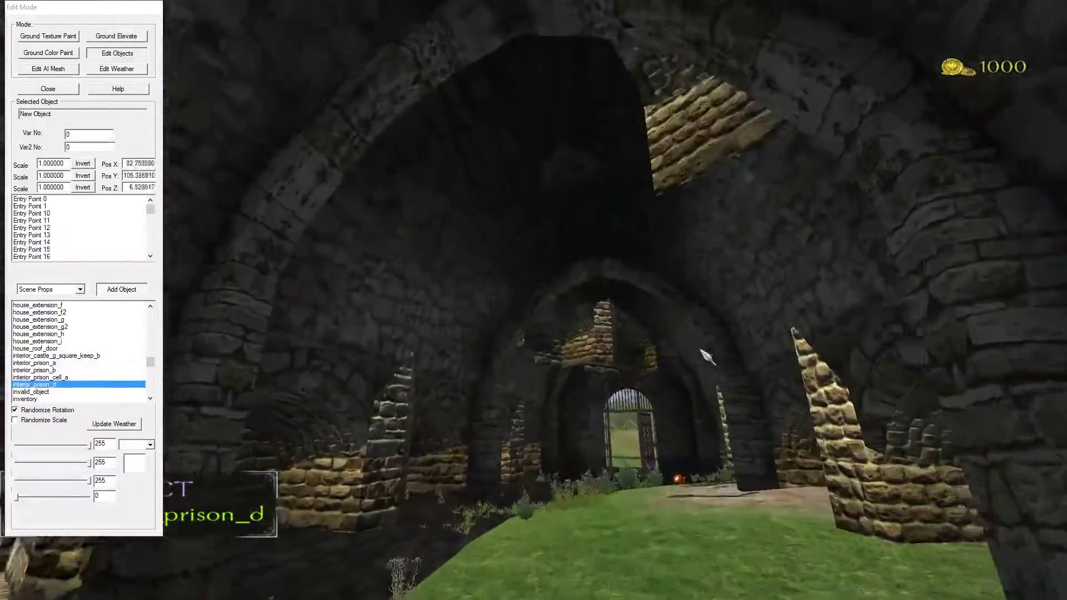
{"action": "key", "text": "w"}
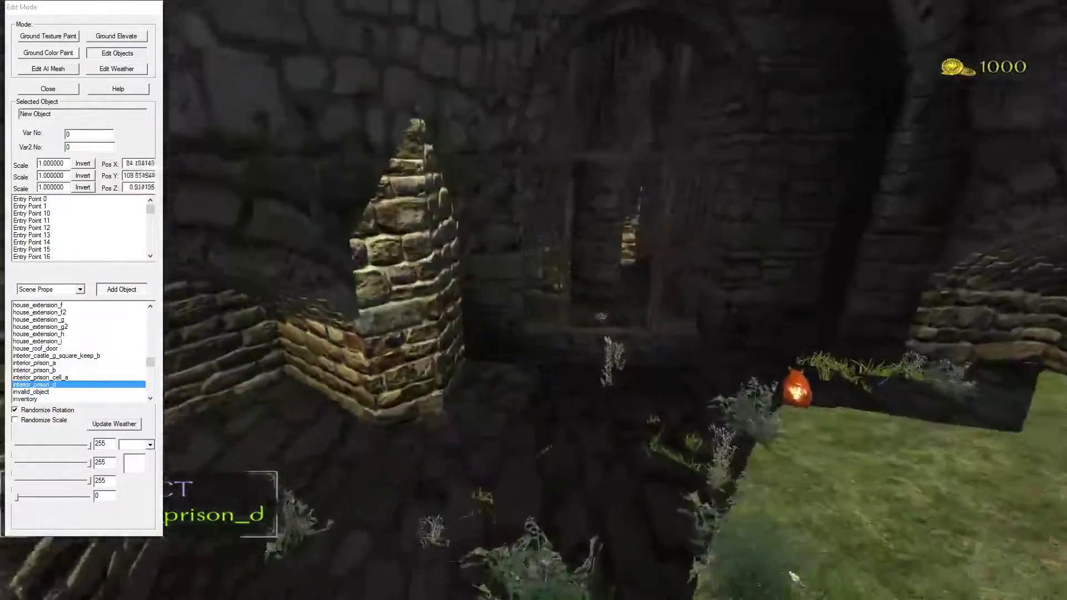
{"action": "key", "text": "w"}
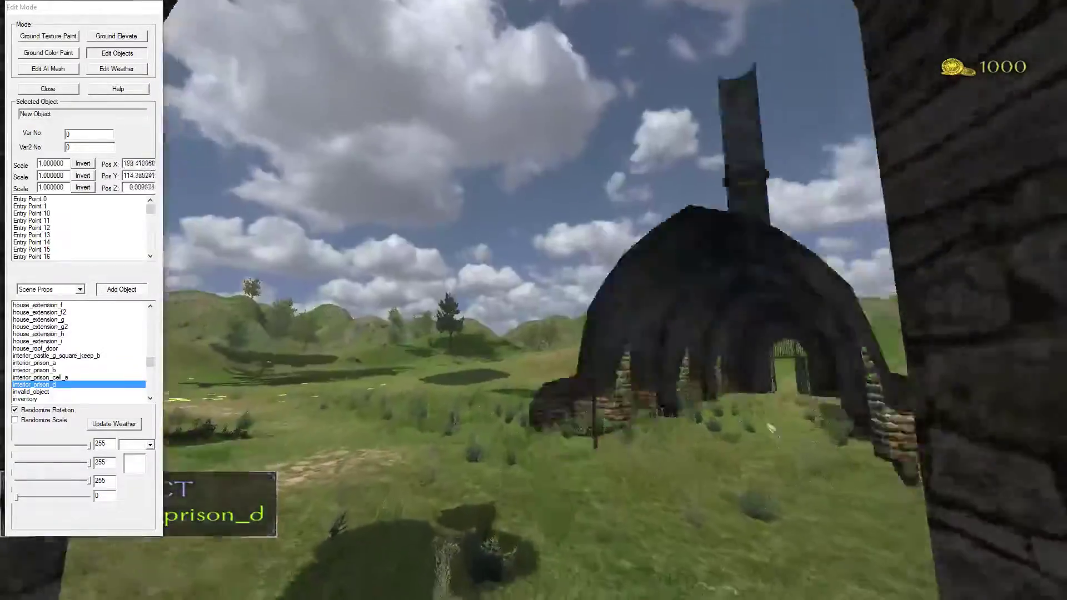
{"action": "key", "text": "s"}
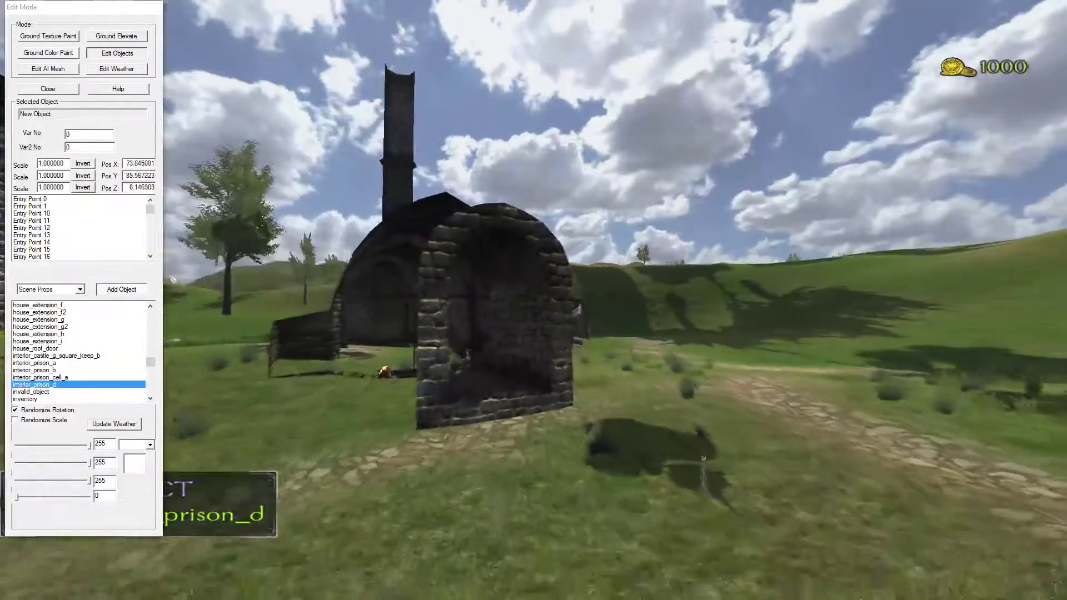
{"action": "right_click_drag", "start_coordinate": [180, 340], "coordinate": [53, 350]}
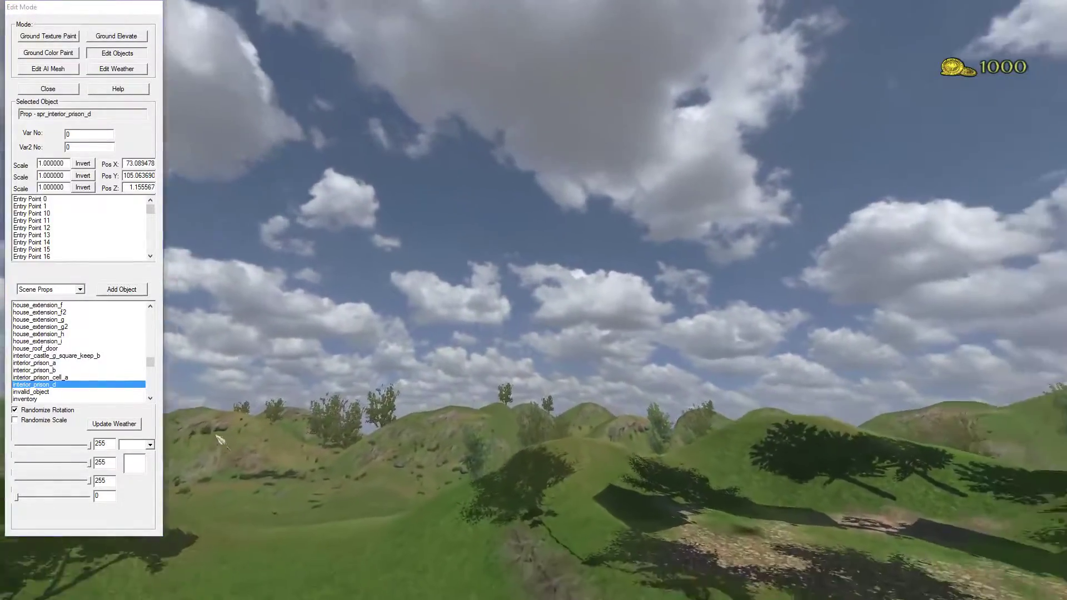
Step: Back out to a wide view of the Ruins scene and close Edit Mode
{"action": "mouse_move", "coordinate": [53, 350]}
{"action": "right_mouse_down"}
{"action": "mouse_move", "coordinate": [355, 572]}
{"action": "mouse_move", "coordinate": [744, 430]}
{"action": "right_mouse_up"}
{"action": "key", "text": "s"}
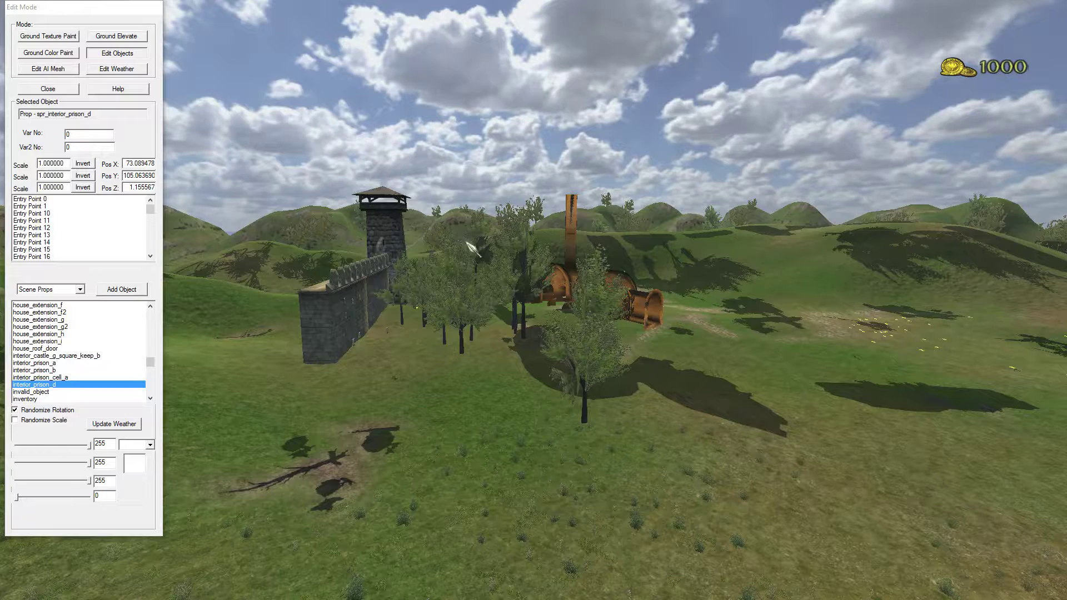
{"action": "left_click", "coordinate": [48, 89]}
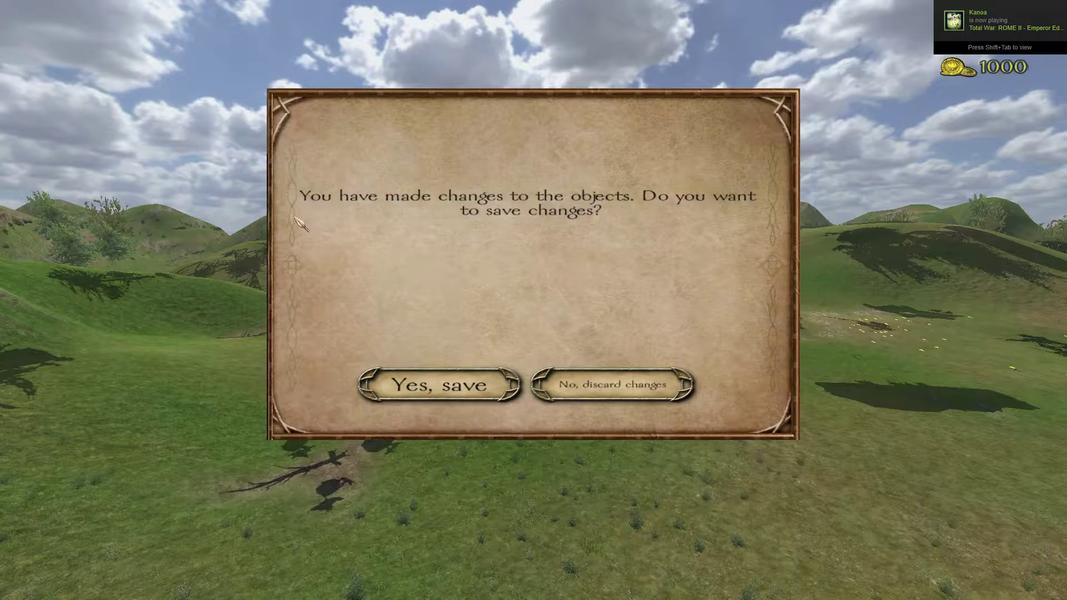